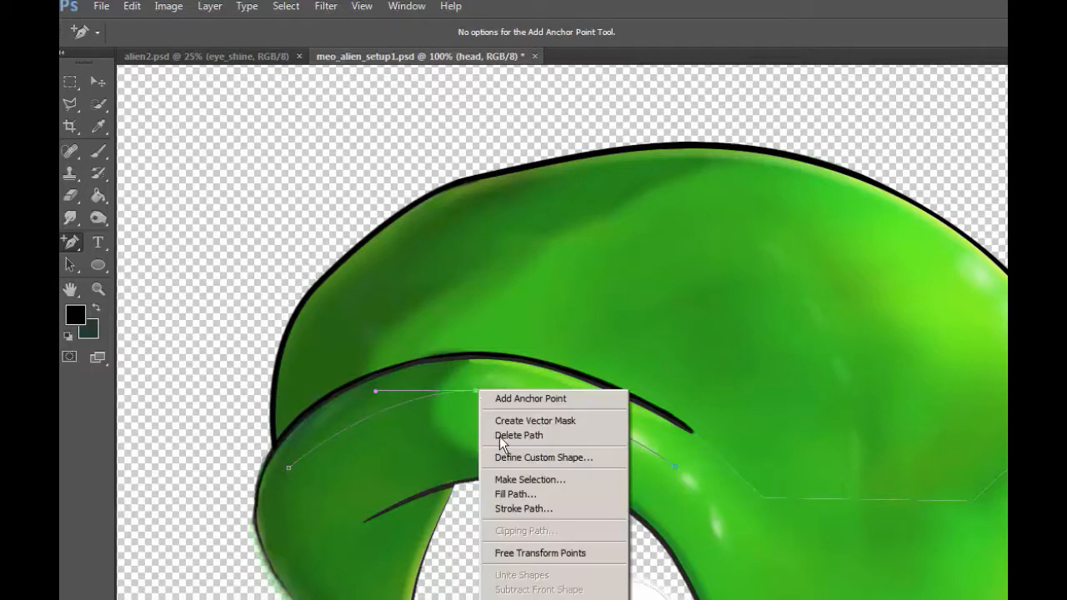
Delete the curved path drawn along the near eye ridge on the head
left_click(521, 436)
key("b")
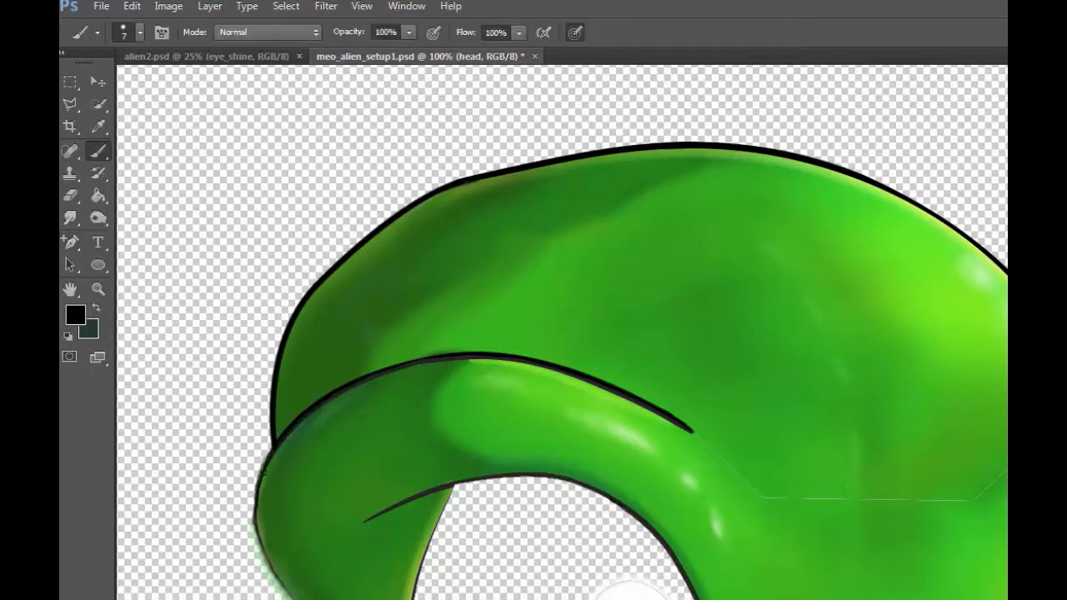
key("m")
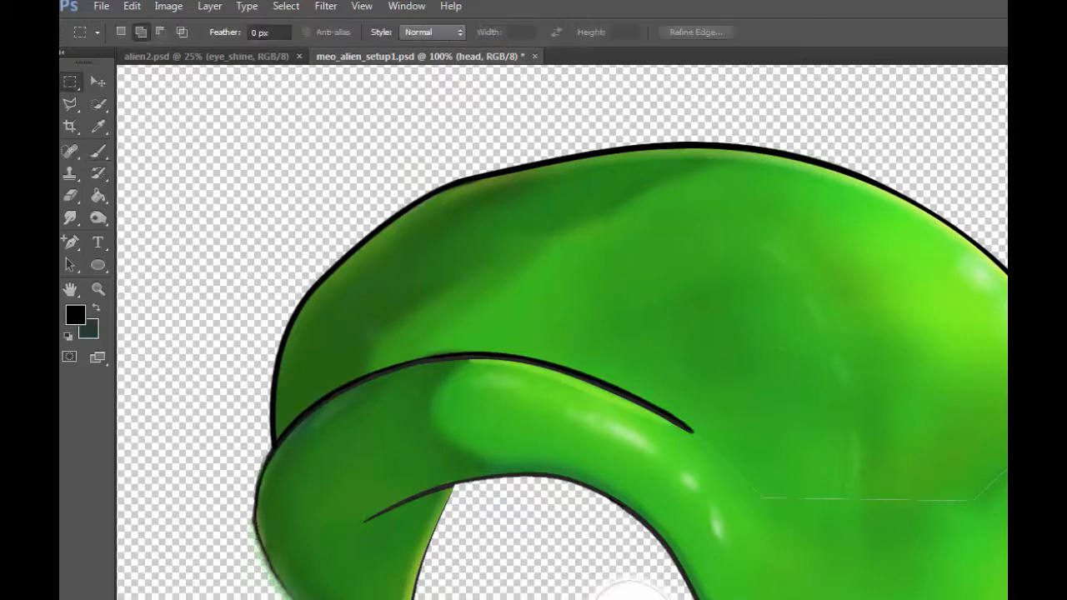
Name the separated upper-head layer "rear head" and display it in place of the head layer
key("ctrl+shift+alt+n")
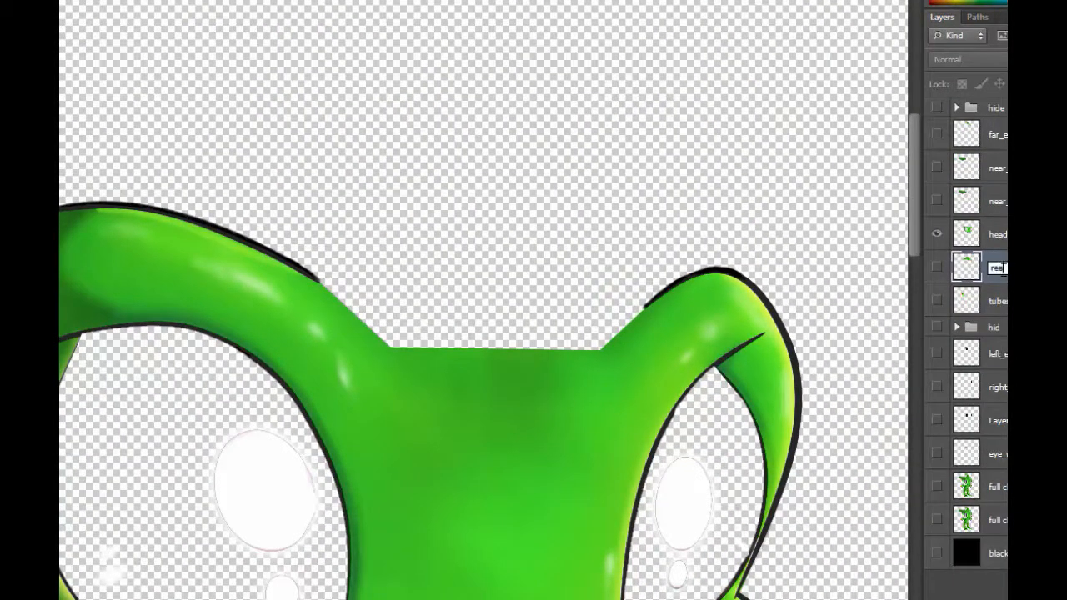
key("Return")
left_click(937, 234)
left_click(937, 266)
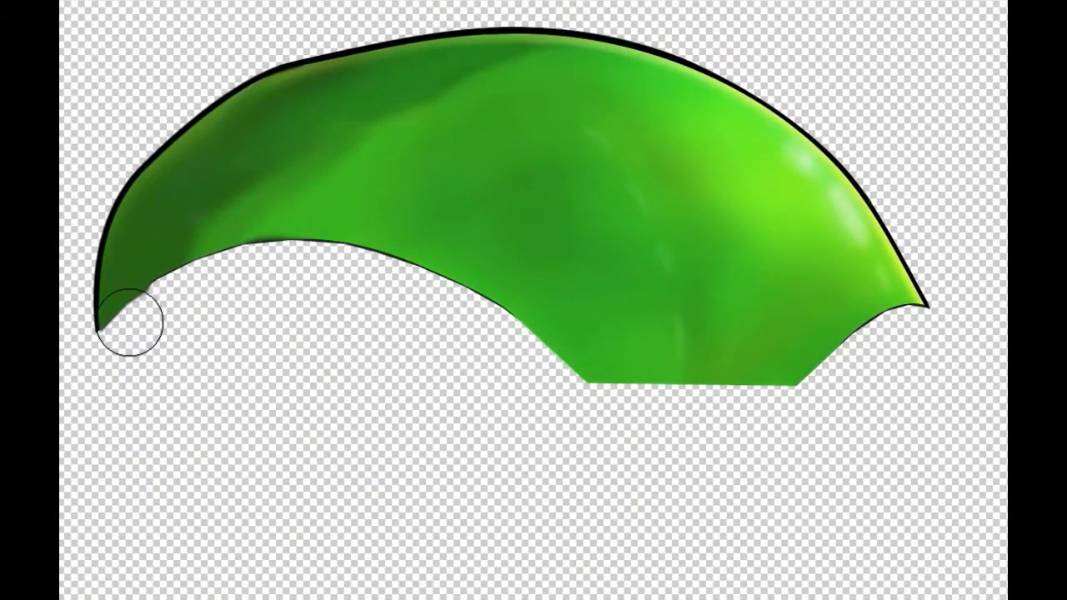
Extend the rear head's cut lower edge downward with freehand strokes, reducing the brush size
mouse_move(130, 323)
left_mouse_down()
mouse_move(141, 364)
mouse_move(174, 378)
mouse_move(232, 265)
mouse_move(219, 308)
mouse_move(189, 322)
mouse_move(238, 339)
mouse_move(293, 283)
mouse_move(268, 342)
mouse_move(322, 311)
mouse_move(409, 475)
mouse_move(666, 469)
mouse_move(705, 447)
mouse_move(792, 444)
mouse_move(892, 352)
mouse_move(897, 368)
mouse_move(897, 348)
mouse_move(976, 329)
mouse_move(876, 397)
mouse_move(882, 375)
mouse_move(878, 394)
mouse_move(866, 369)
mouse_move(771, 398)
mouse_move(756, 370)
mouse_move(723, 396)
mouse_move(710, 430)
mouse_move(445, 385)
mouse_move(437, 330)
mouse_move(407, 342)
mouse_move(269, 314)
mouse_move(266, 368)
mouse_move(196, 384)
mouse_move(176, 364)
mouse_move(198, 334)
left_mouse_up()
key("bracketleft")
key("bracketleft")
key("bracketleft")
key("bracketleft")
key("bracketleft")
key("bracketleft")
key("bracketleft")
key("bracketleft")
key("bracketleft")
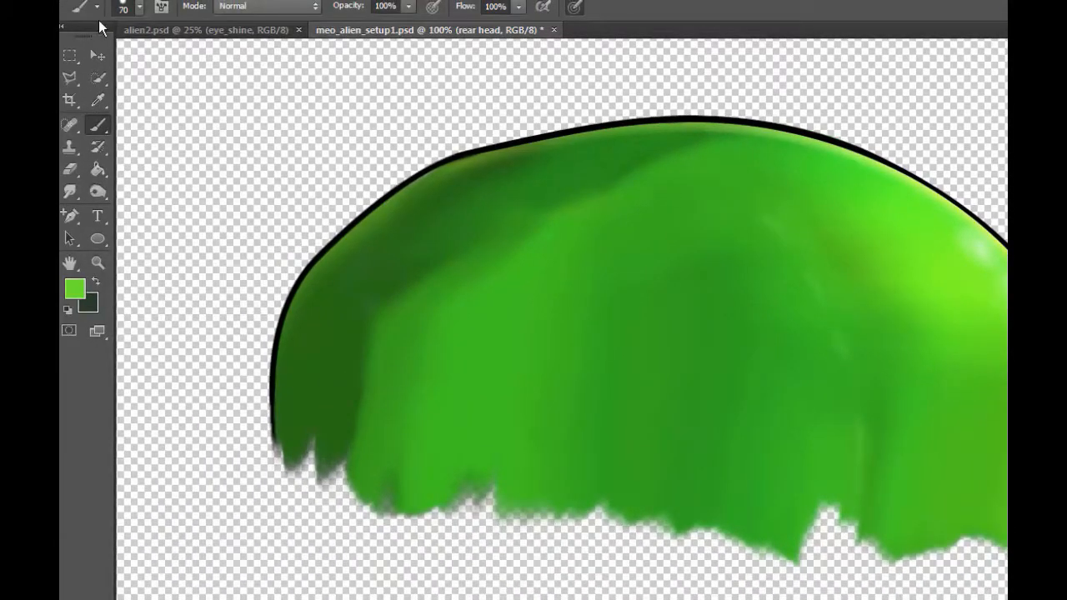
Try brush opacities of 26% and 65%, and return the opacity to 100%
left_click(138, 7)
left_click(894, 24)
left_click(410, 7)
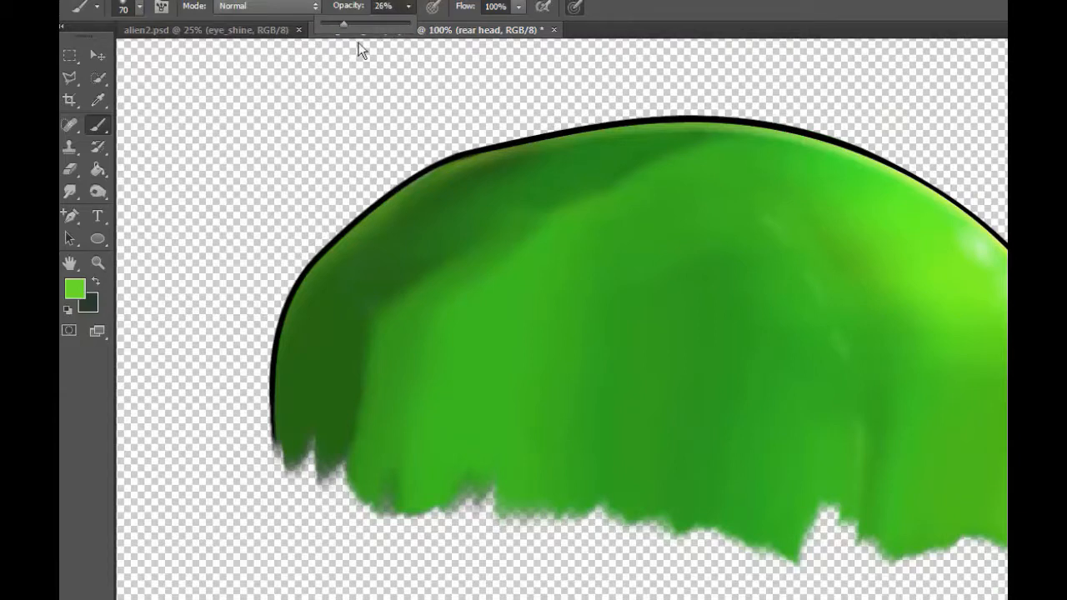
key("Return")
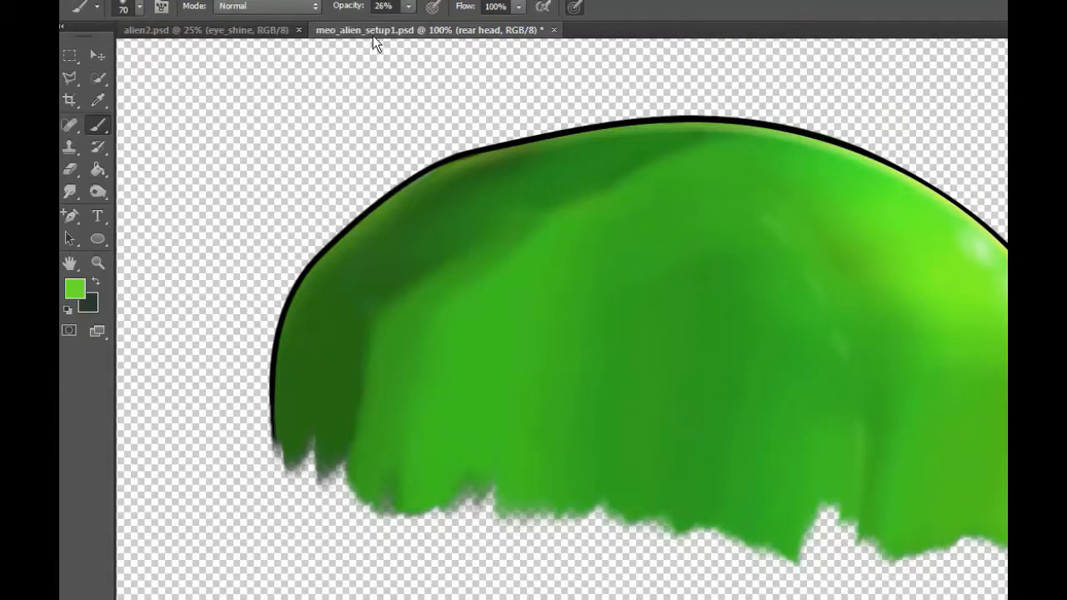
left_click_drag(407, 8, 441, 15)
left_click(412, 9)
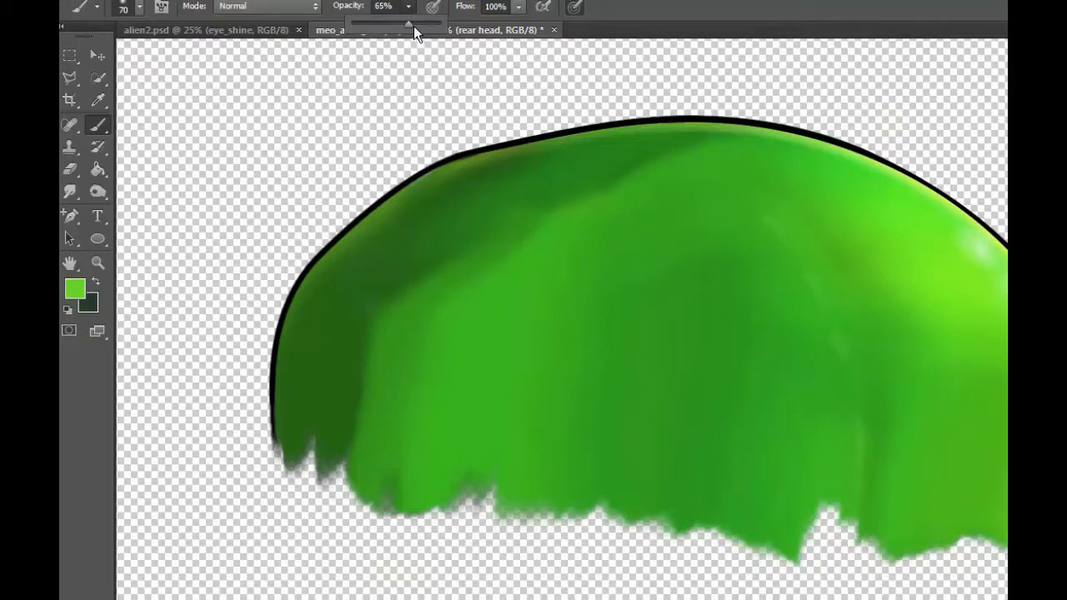
key("Return")
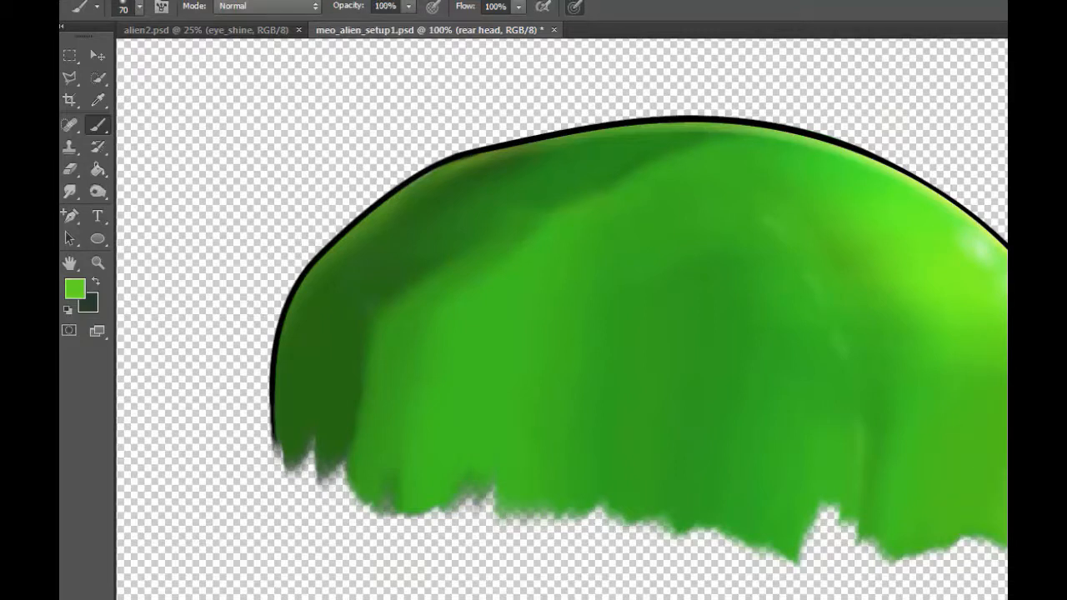
Paint over the ragged lower edge of the rear head, using green shades sampled from the adjacent areas
left_click(900, 484, "alt")
left_click_drag(984, 546, 884, 544)
mouse_move(815, 534)
left_mouse_down()
mouse_move(825, 524)
mouse_move(807, 557)
left_mouse_up()
left_click(728, 468, "alt")
left_click_drag(692, 538, 807, 554)
left_click(614, 450, "alt")
mouse_move(576, 510)
left_mouse_down()
mouse_move(653, 548)
mouse_move(589, 547)
left_mouse_up()
left_click(442, 432, "alt")
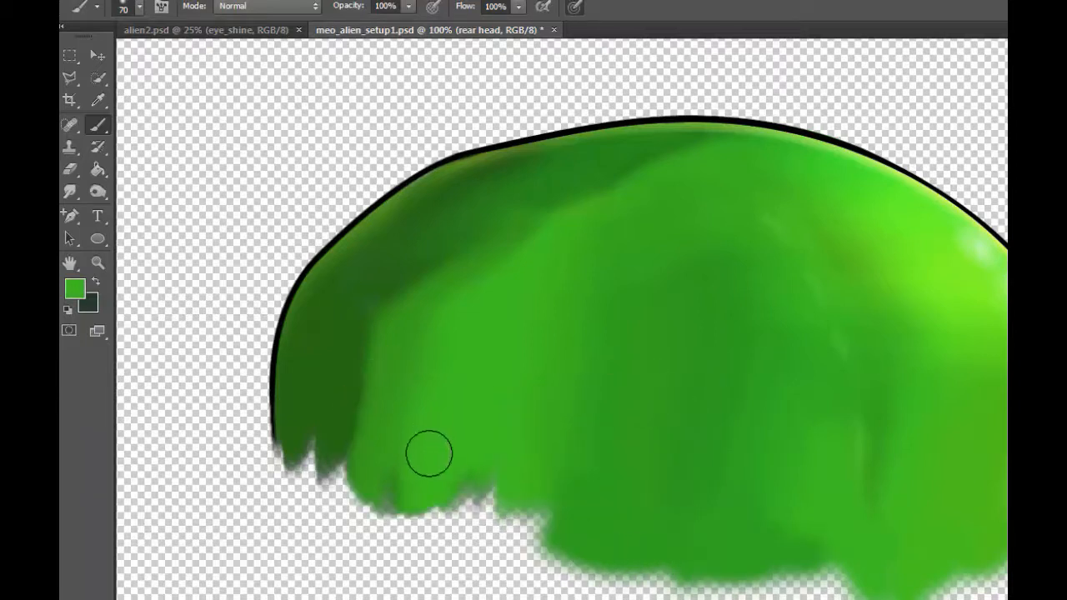
left_click_drag(501, 517, 438, 529)
left_click(553, 457, "alt")
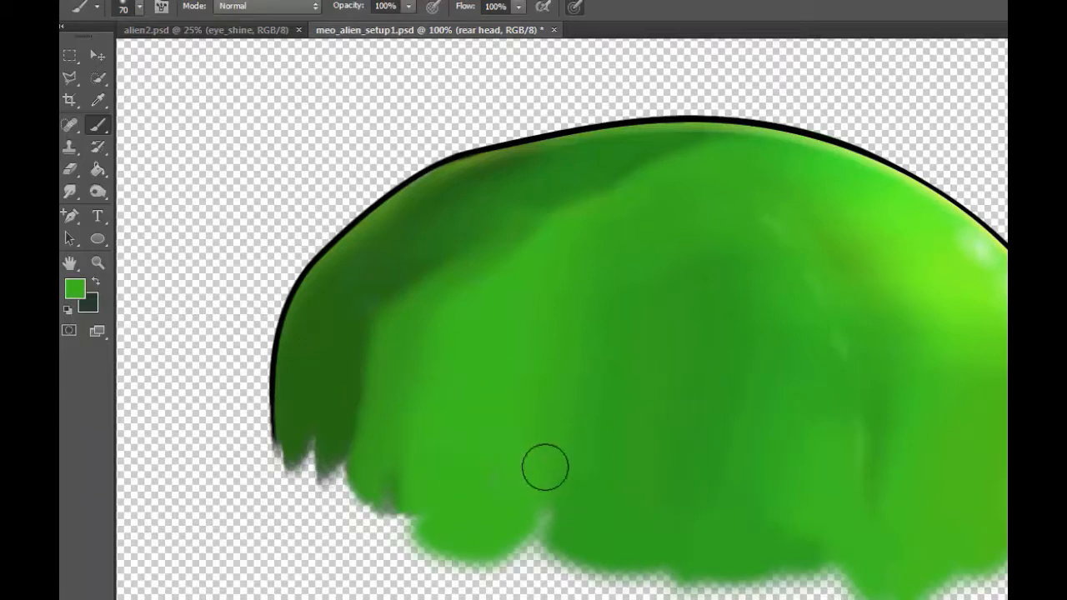
left_click_drag(545, 468, 531, 545)
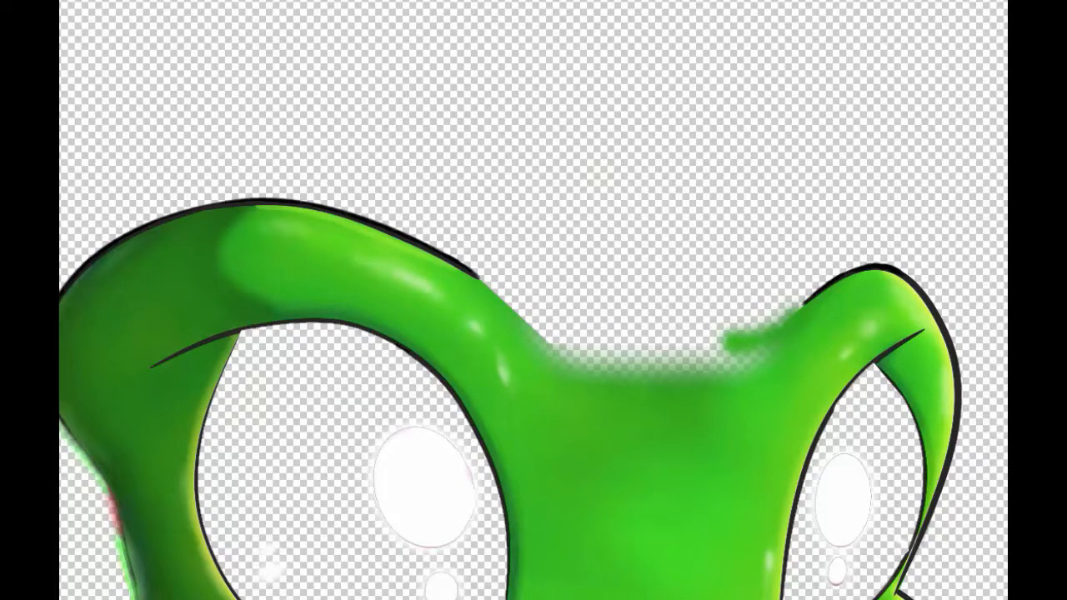
Soften the head layer's cut upper edge between the eye ridges by erasing it, and hide the head layer
mouse_move(727, 324)
left_mouse_down()
mouse_move(743, 315)
mouse_move(707, 329)
left_mouse_up()
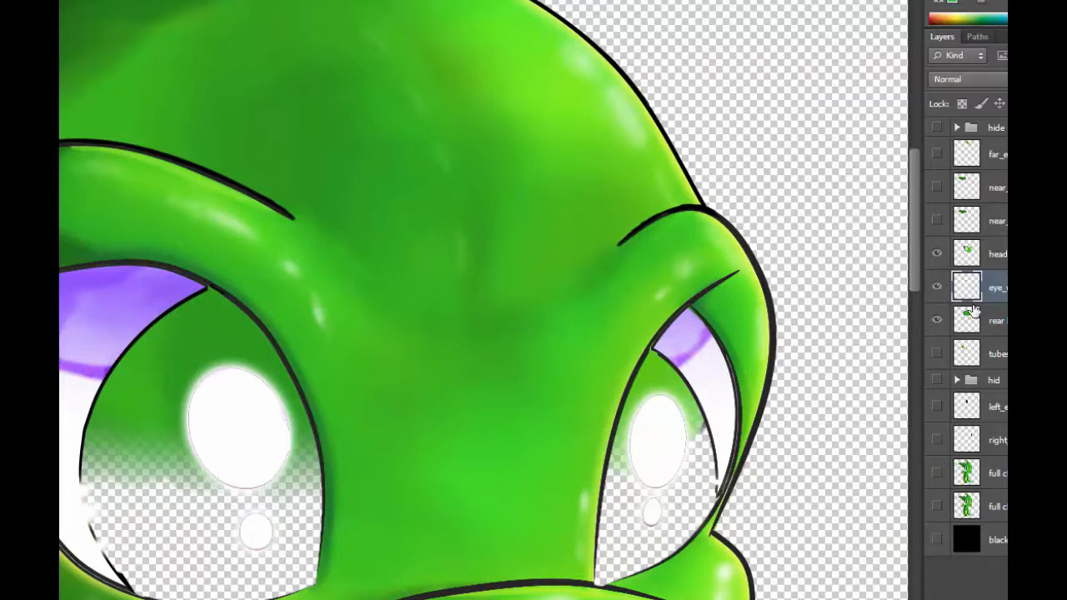
left_click(937, 253)
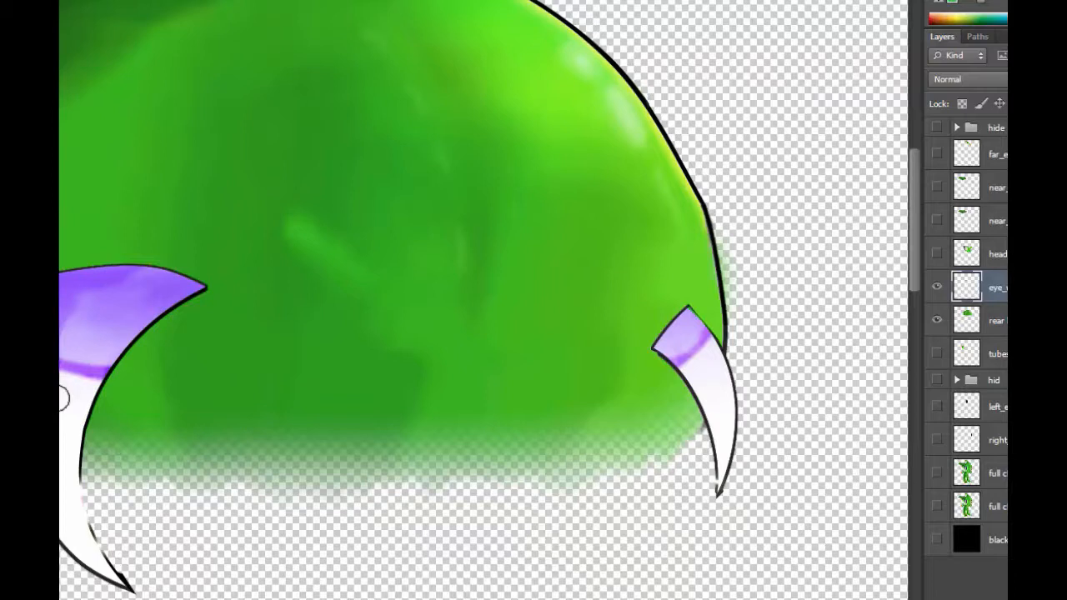
Add a layer above the eye whites and isolate the eyes by hiding the head and rear head layers
key("ctrl+shift+alt+n")
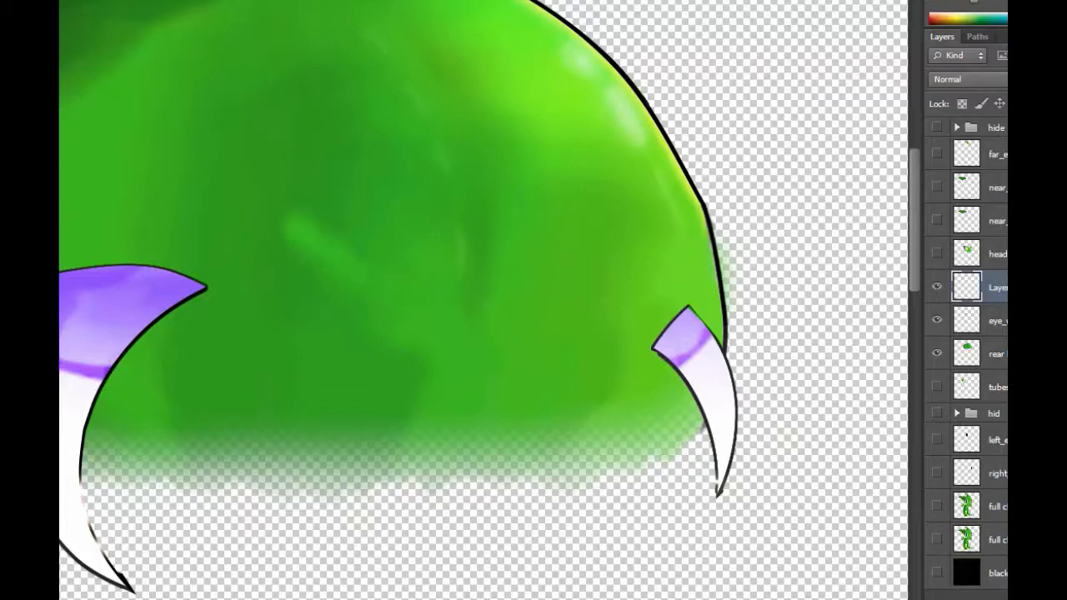
left_click(938, 253)
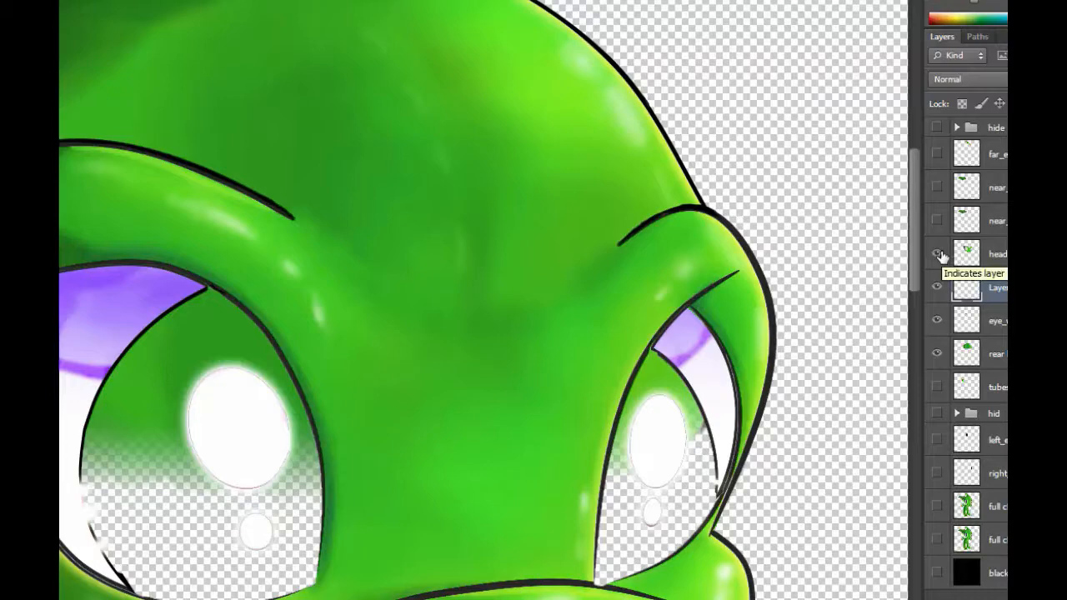
left_click(937, 439)
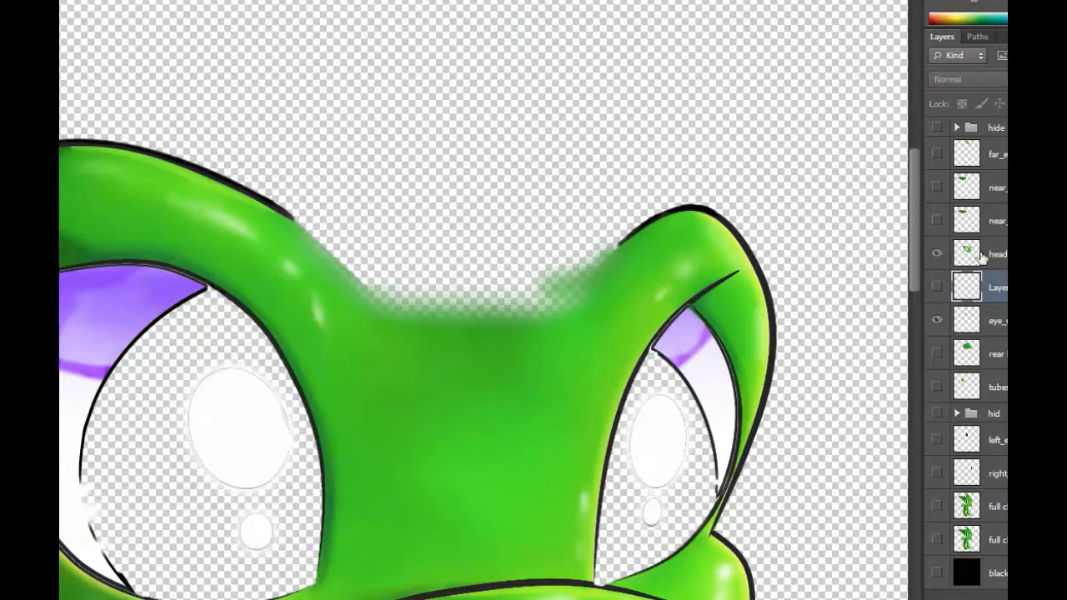
left_click(937, 253)
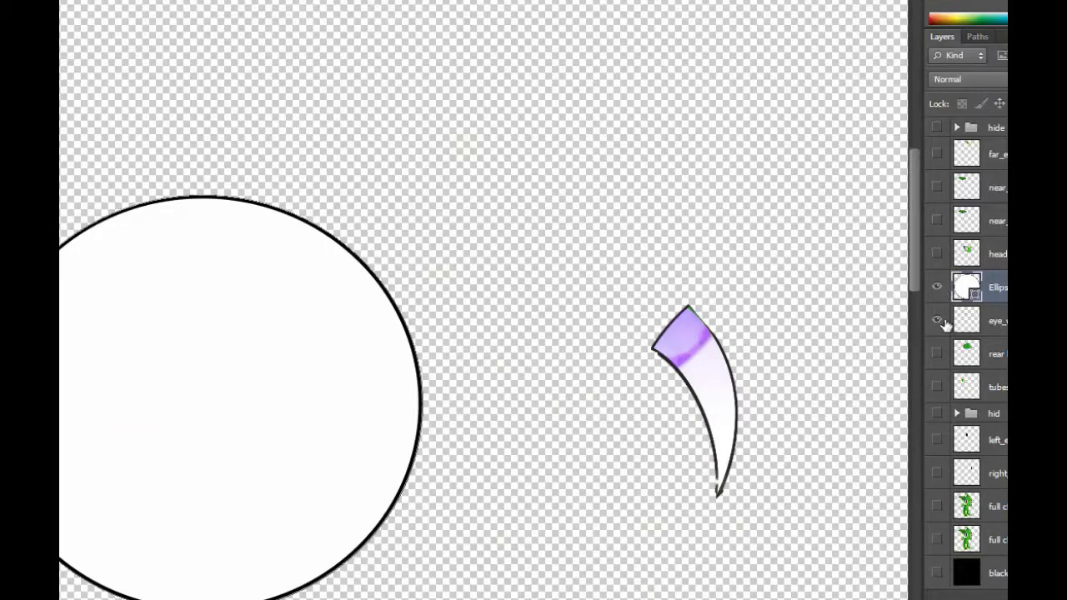
Move eye_whites above the near-eye ellipse and draw a white far-eye ellipse with a 4.38 pt black stroke beneath it
left_click_drag(965, 325, 965, 274)
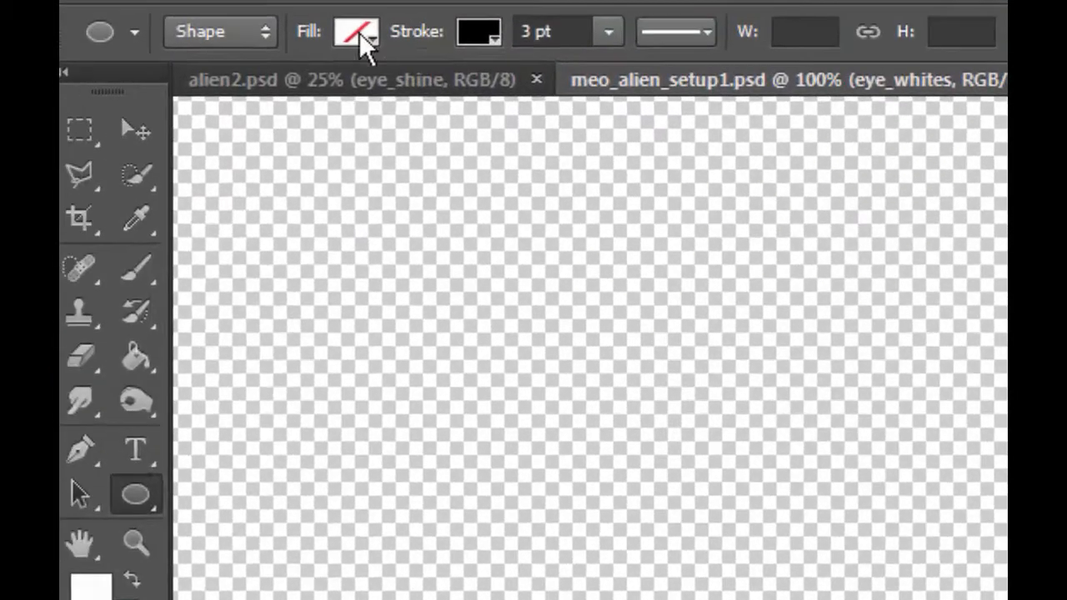
left_click(359, 33)
left_click(280, 97)
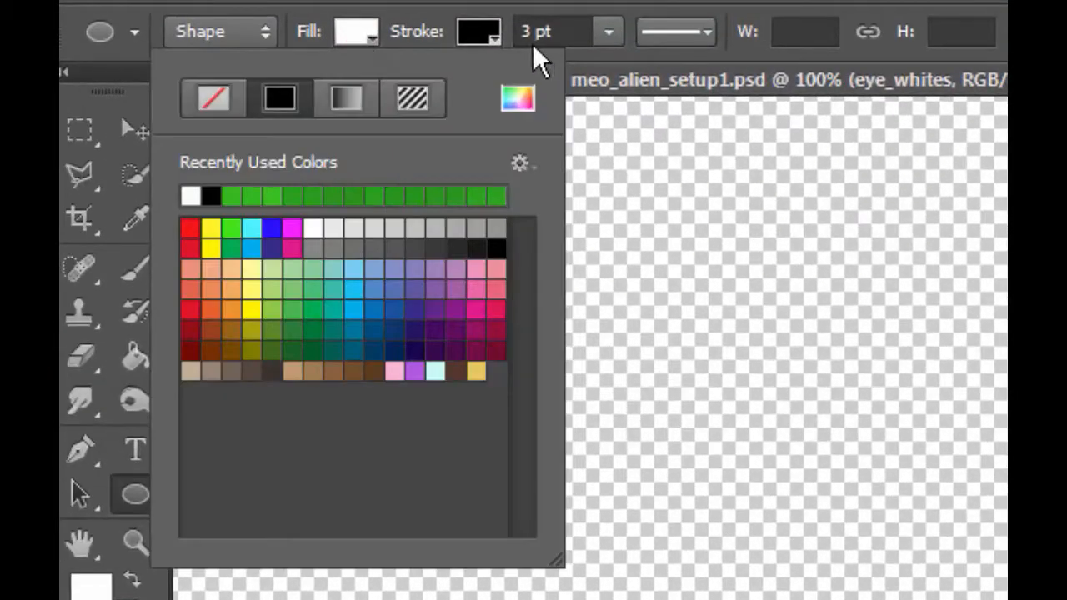
left_click(608, 31)
left_click_drag(610, 64, 617, 83)
key("Return")
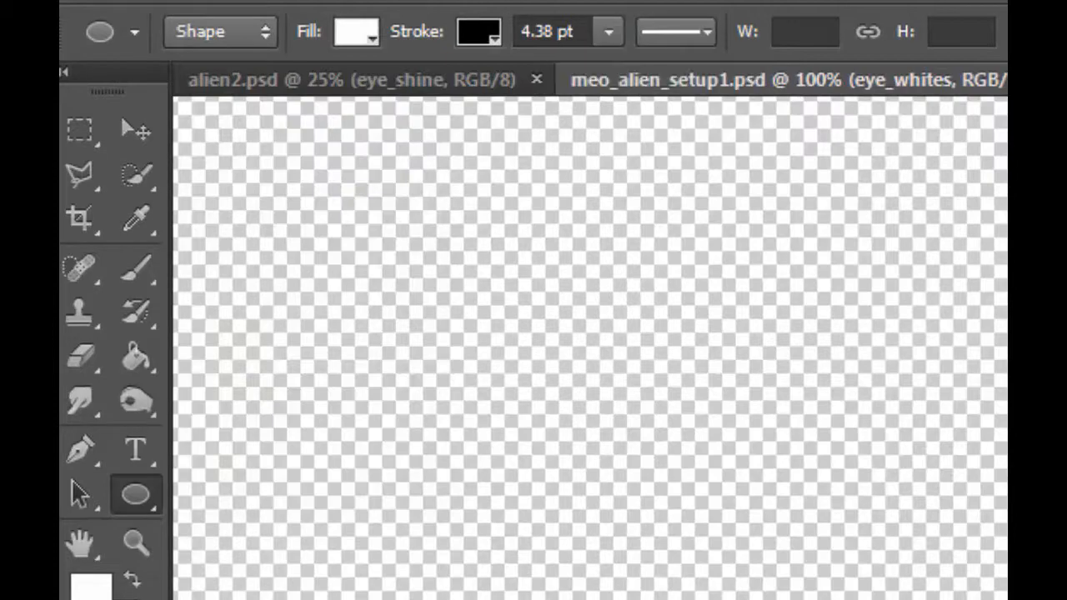
left_click_drag(624, 211, 906, 551)
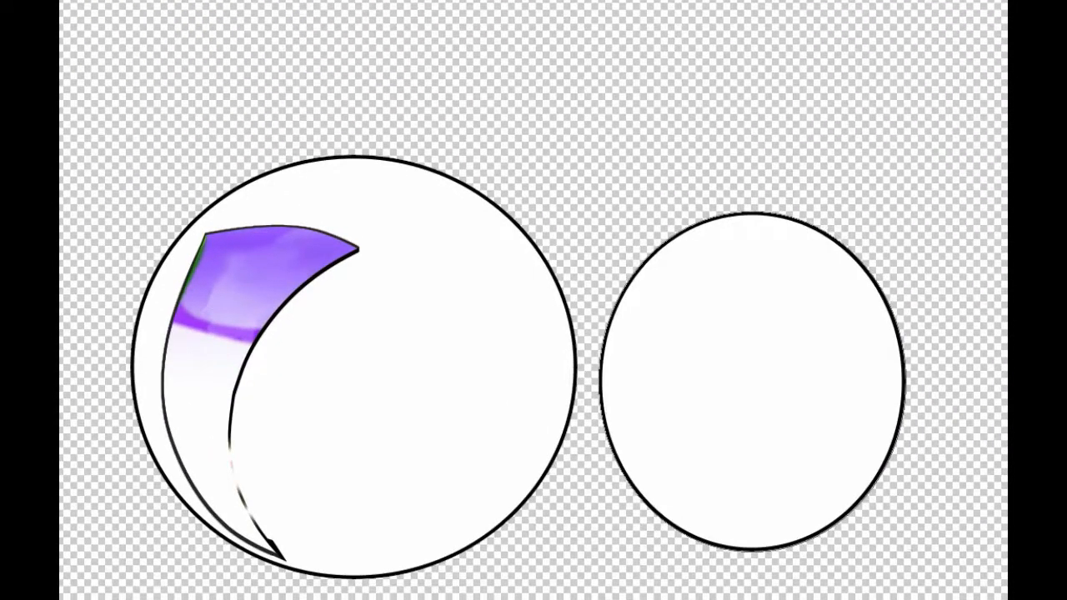
key("ctrl+[")
Rasterize both eye ellipse layers and merge them into a single layer
right_click(997, 221)
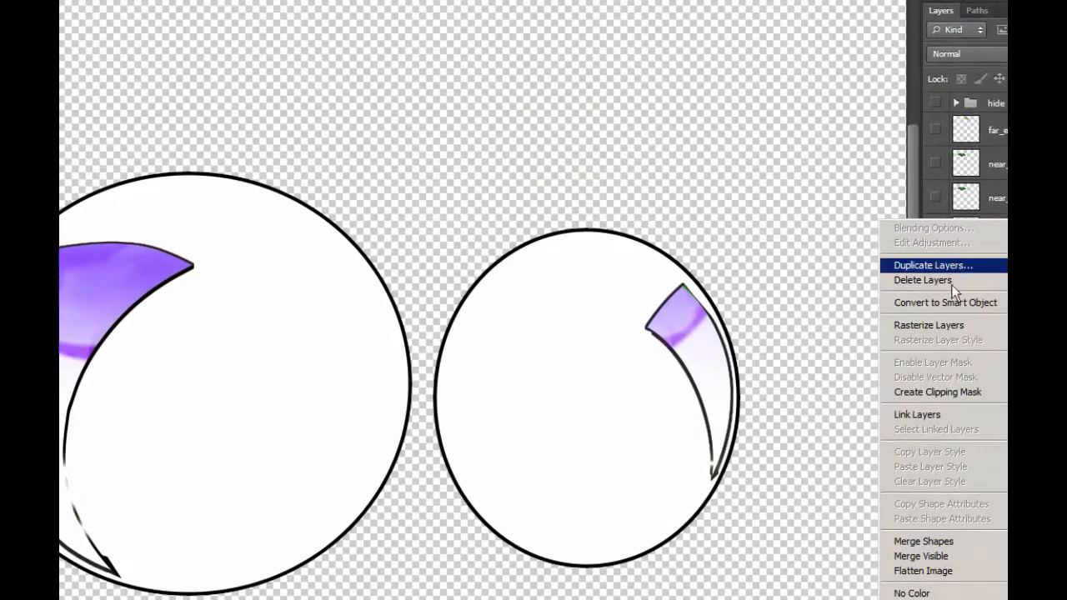
left_click(942, 326)
right_click(998, 306)
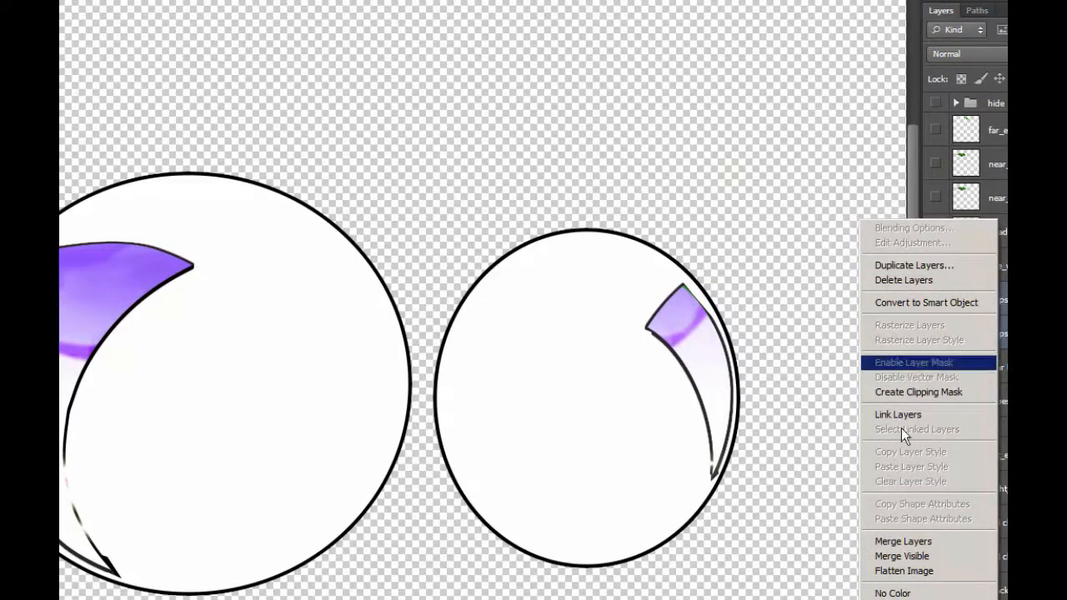
left_click(905, 542)
Show the head and rear head layers around the merged eyes, undoing the attempted reordering of the rear head layer
left_click(934, 233)
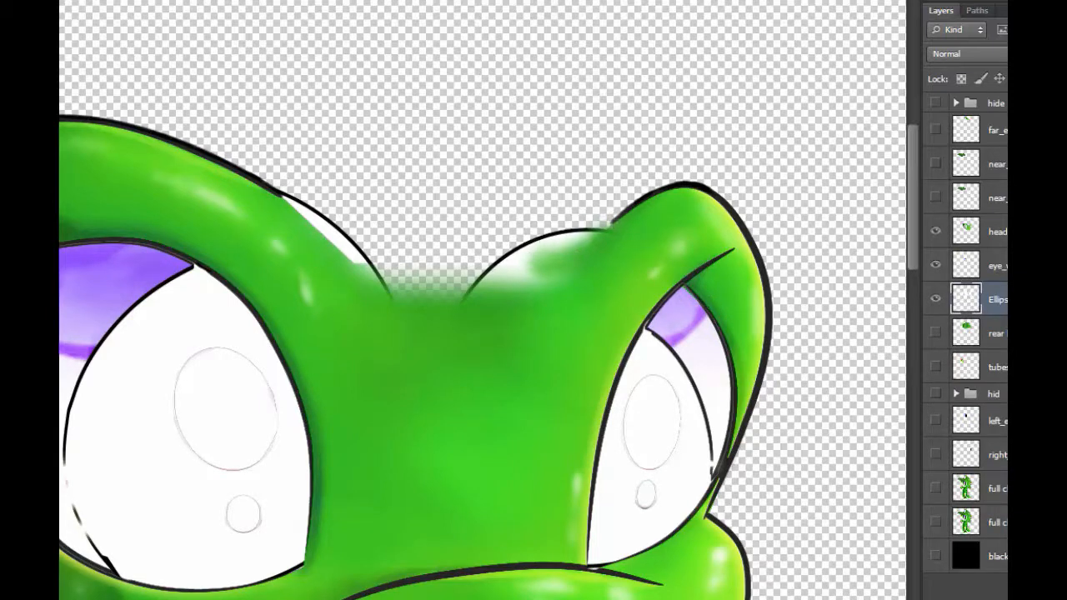
left_click(936, 334)
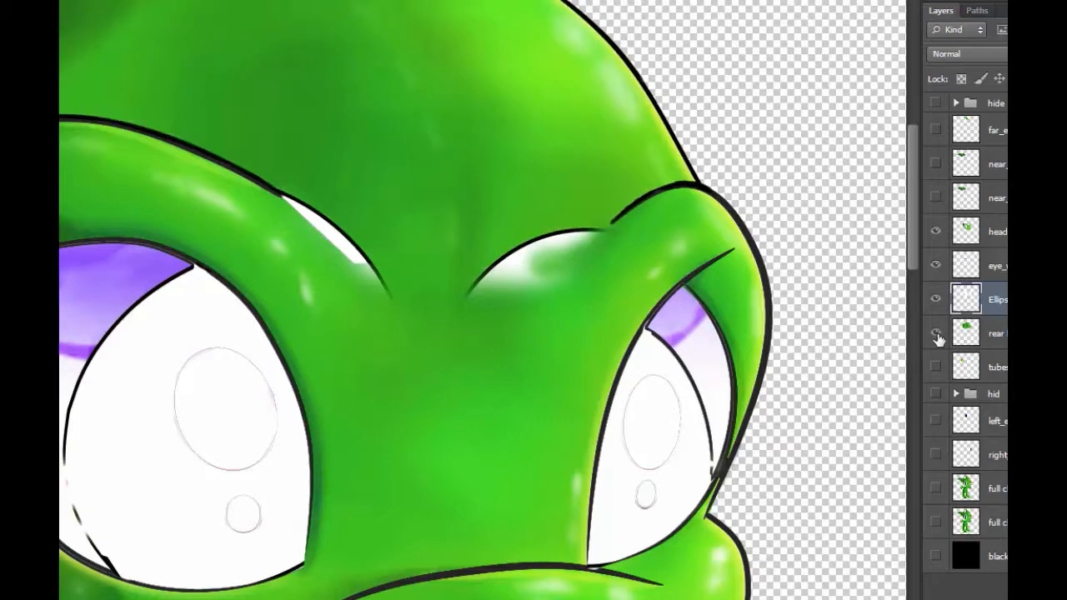
left_click_drag(979, 333, 980, 252)
key("ctrl+z")
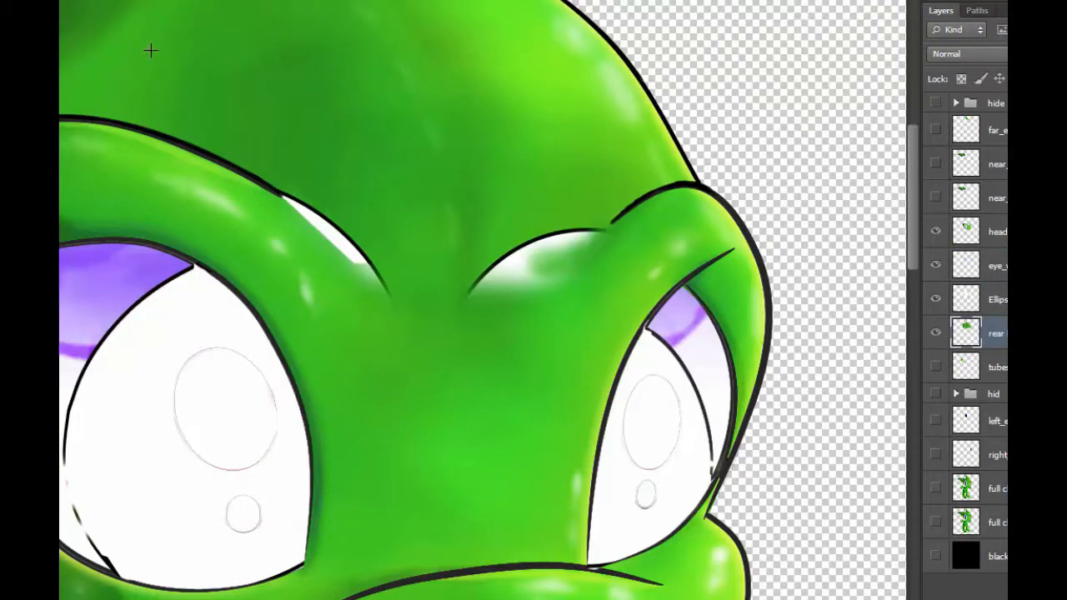
Rename the merged ellipse layer with a name beginning with "eye"
left_click(967, 299)
double_click(998, 300)
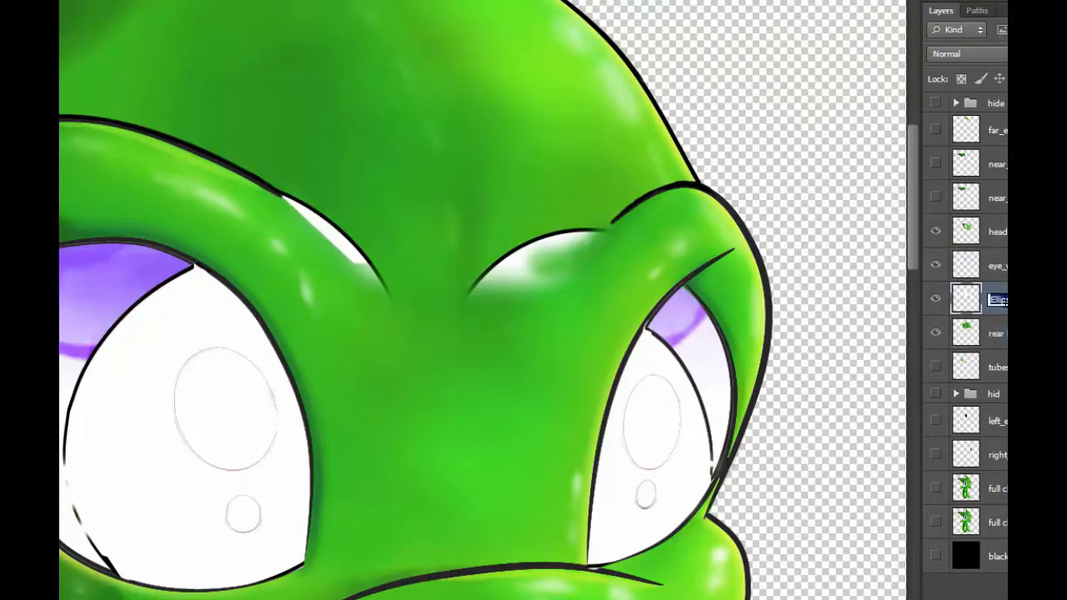
type("eye")
Hide the rear head and erase the parts of both eye ellipses that stick out above the head
left_click(935, 333)
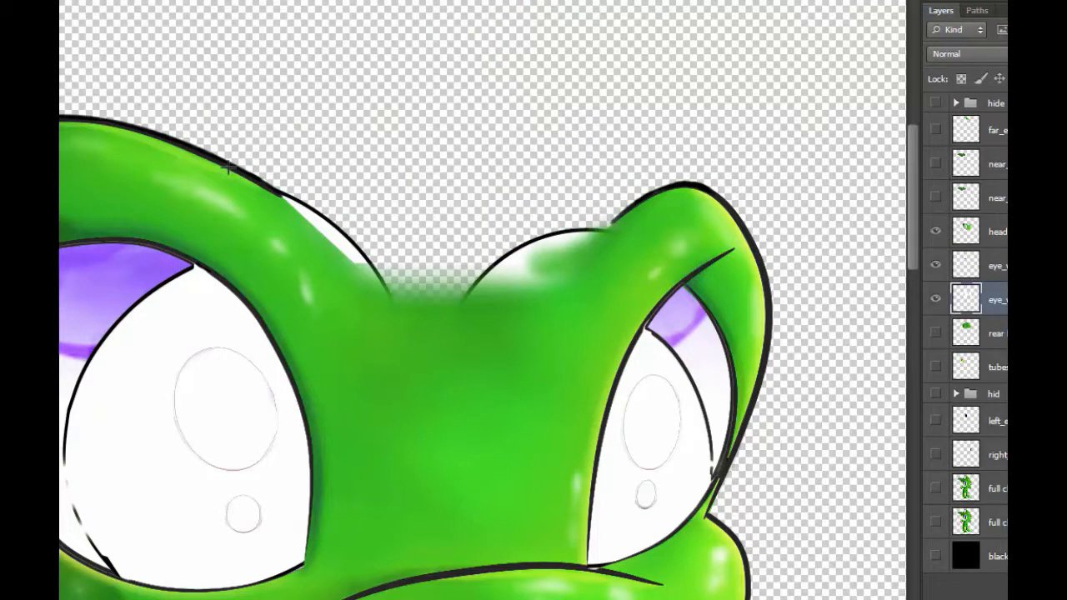
key("e")
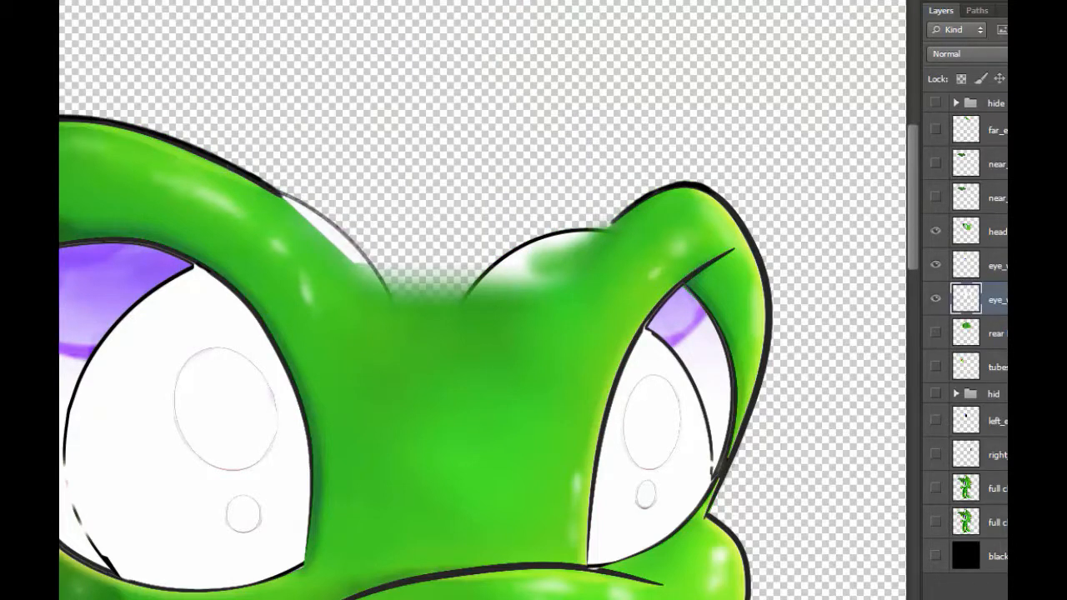
mouse_move(395, 317)
left_mouse_down()
mouse_move(341, 234)
mouse_move(247, 169)
left_mouse_up()
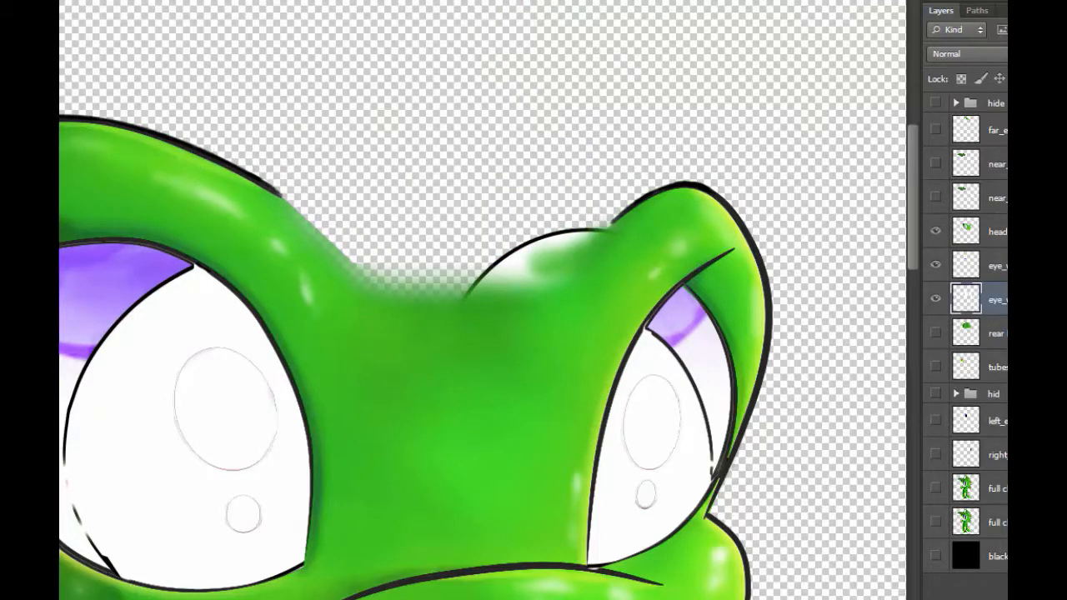
mouse_move(381, 279)
left_mouse_down()
mouse_move(522, 263)
mouse_move(581, 233)
left_mouse_up()
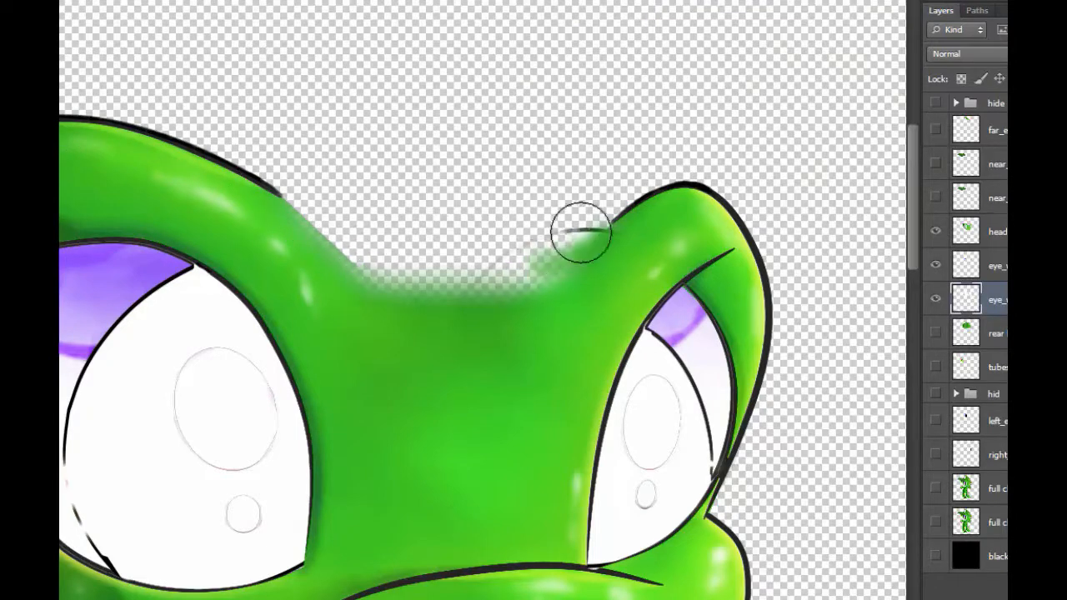
Erase more of the eyeballs' facing upper edges with the head hidden, and show and select the head layer
left_click(936, 231)
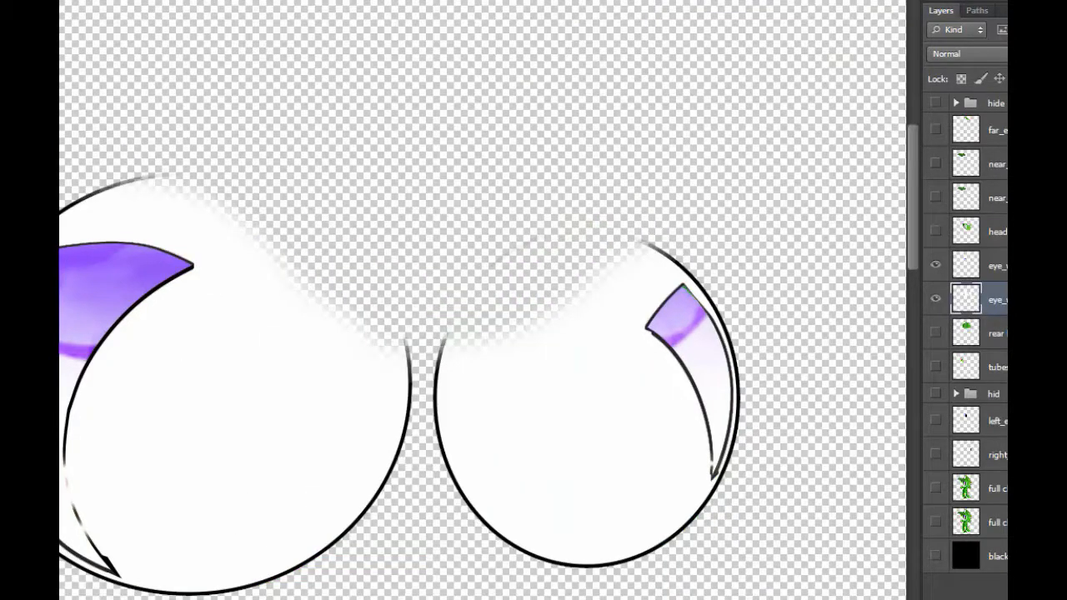
mouse_move(209, 193)
left_mouse_down()
mouse_move(266, 200)
mouse_move(95, 164)
mouse_move(426, 356)
mouse_move(426, 371)
left_mouse_up()
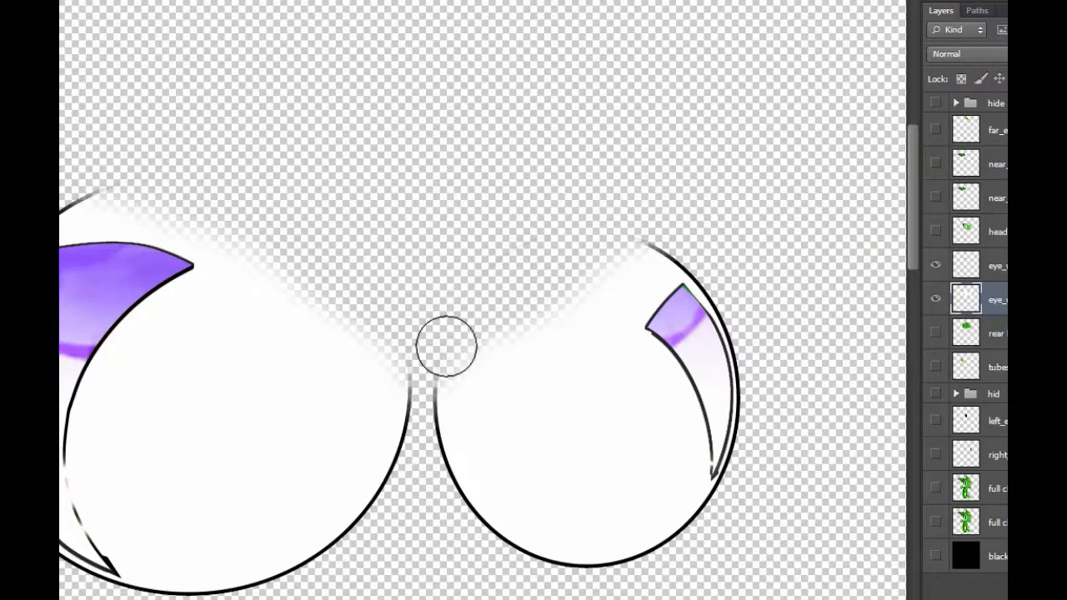
left_click(935, 232)
left_click(965, 228)
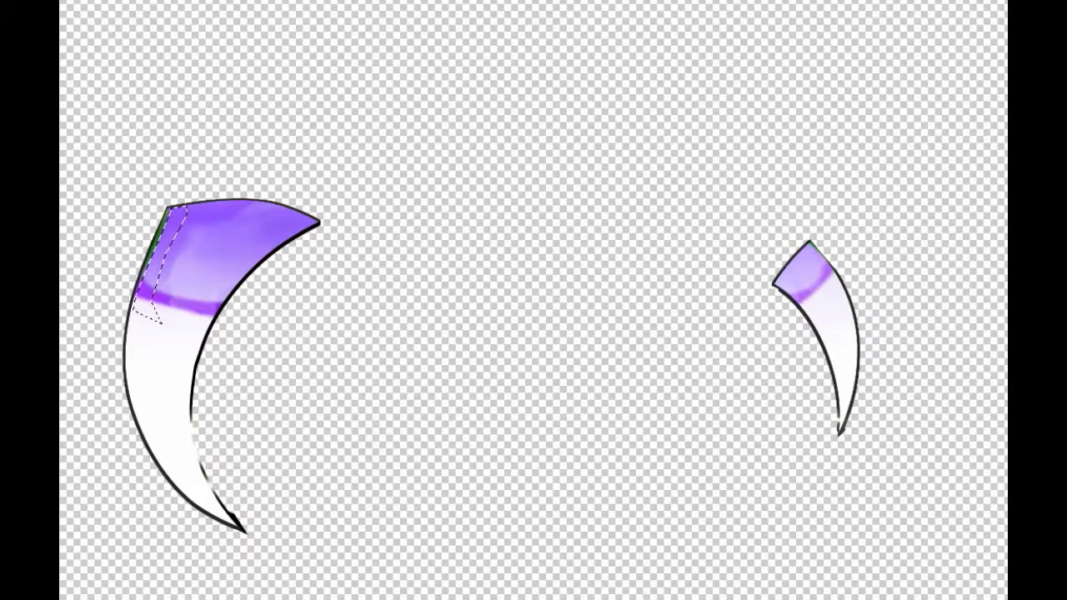
Warp the selected strip at the outer edge of the purple shading so it reaches the large eye's outline
key("ctrl+t")
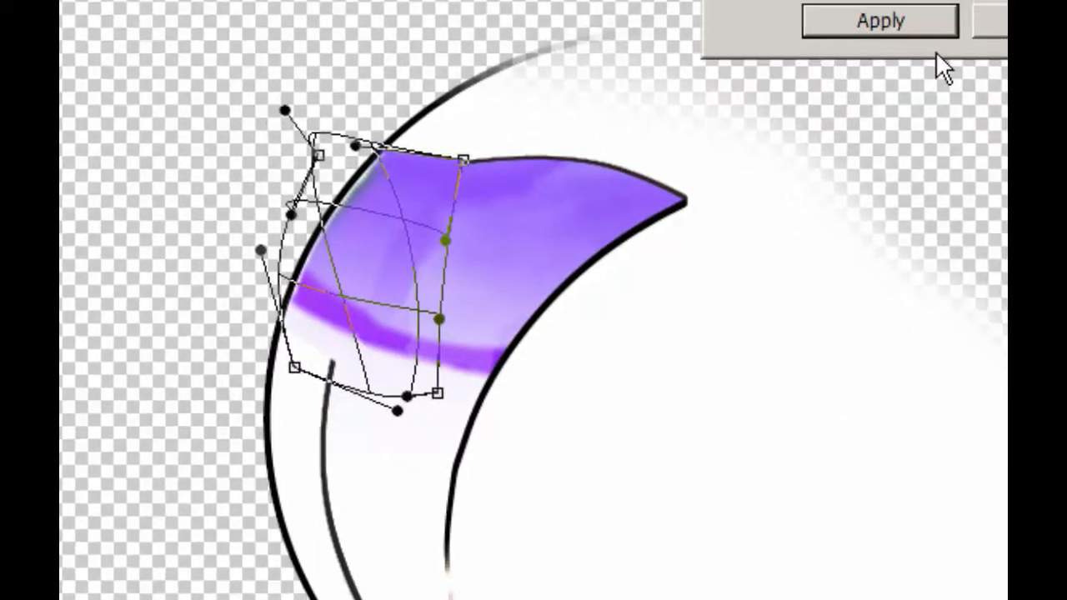
left_click(892, 29)
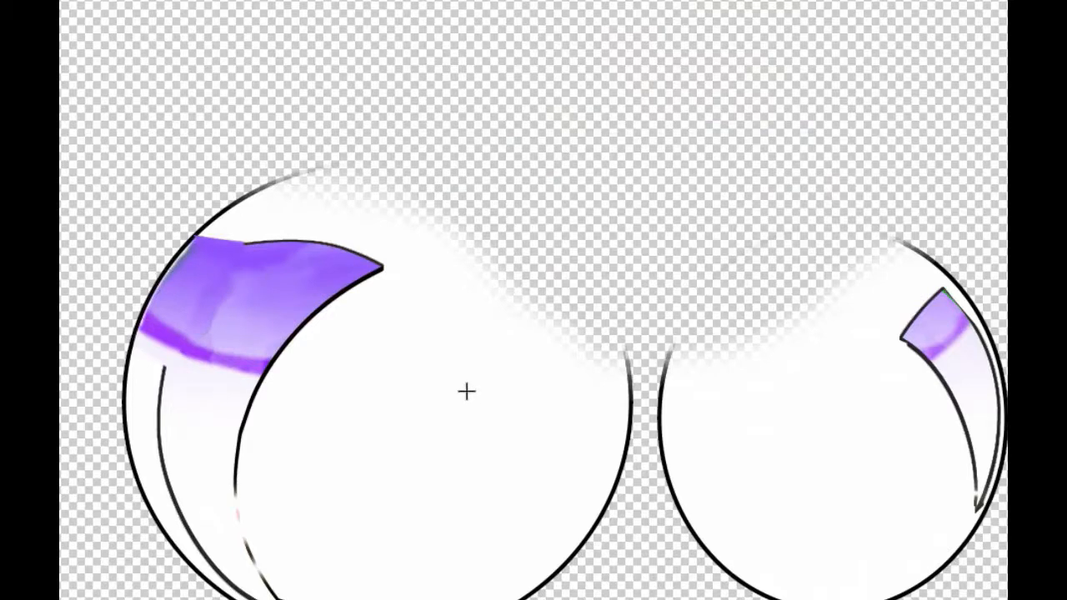
Select a polygonal patch at the inner end of the large eye's purple shading and warp it outwards to extend the shading
left_click(250, 343)
left_click(233, 372)
left_click(254, 383)
left_click(302, 317)
double_click(326, 248)
key("ctrl+d")
key("ctrl+t")
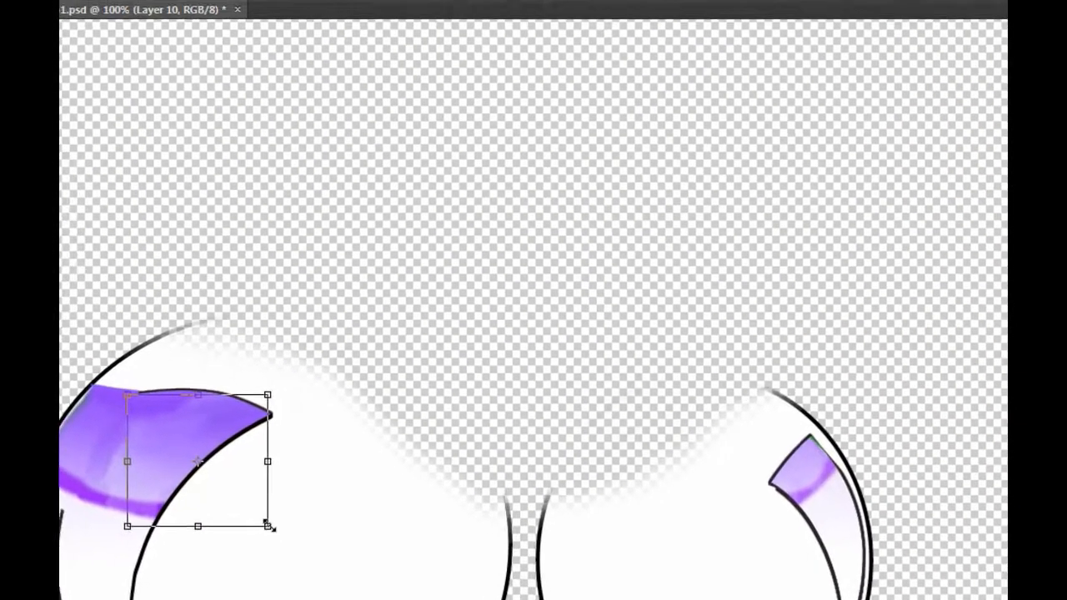
left_click(554, 25)
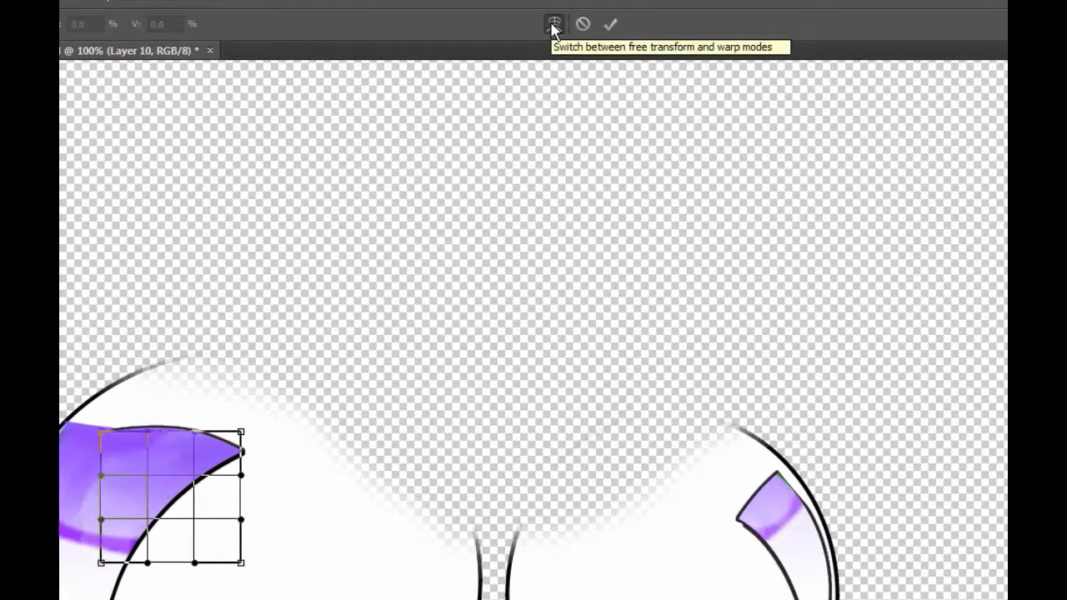
left_click_drag(202, 534, 286, 557)
left_click_drag(251, 486, 330, 510)
left_click_drag(241, 431, 249, 403)
left_click_drag(276, 572, 441, 572)
key("v")
left_click(447, 237)
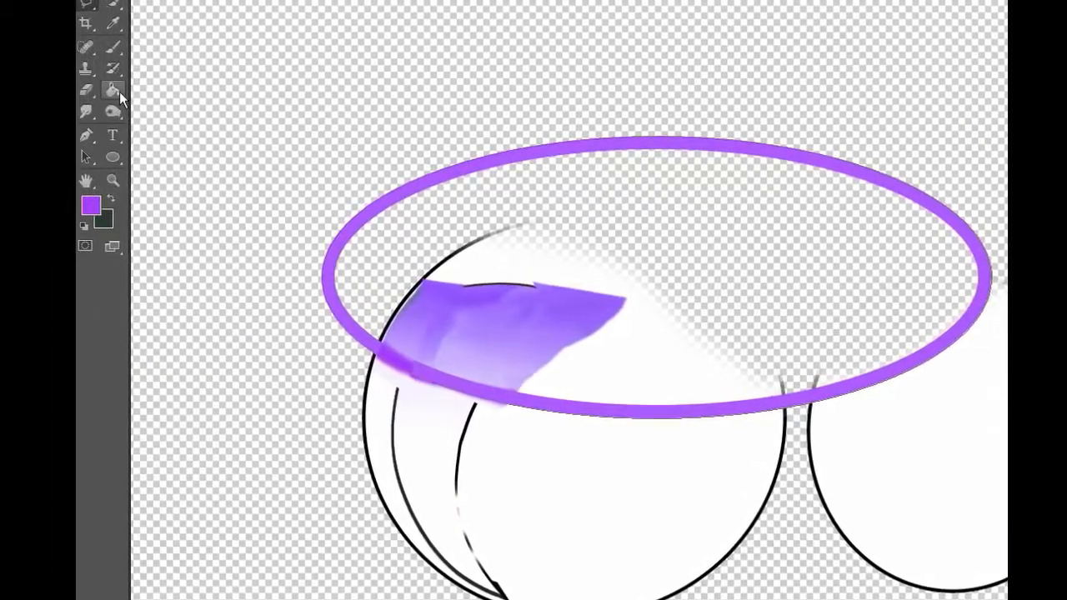
Set up the Gradient tool from the Foreground to Transparent preset, with a white end colour and 100% end opacity
left_click(113, 90)
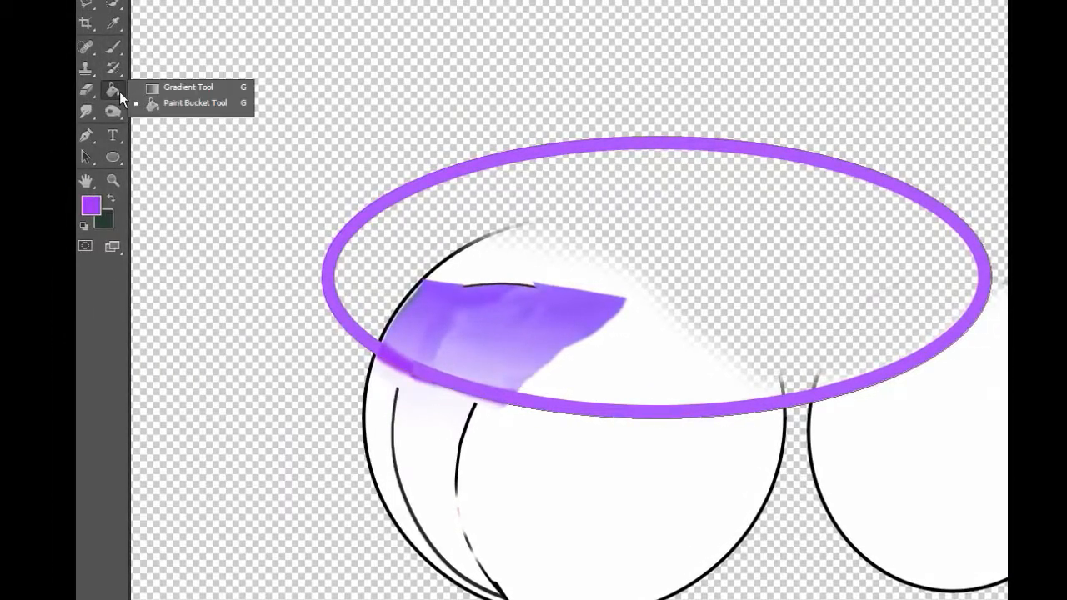
left_click(180, 87)
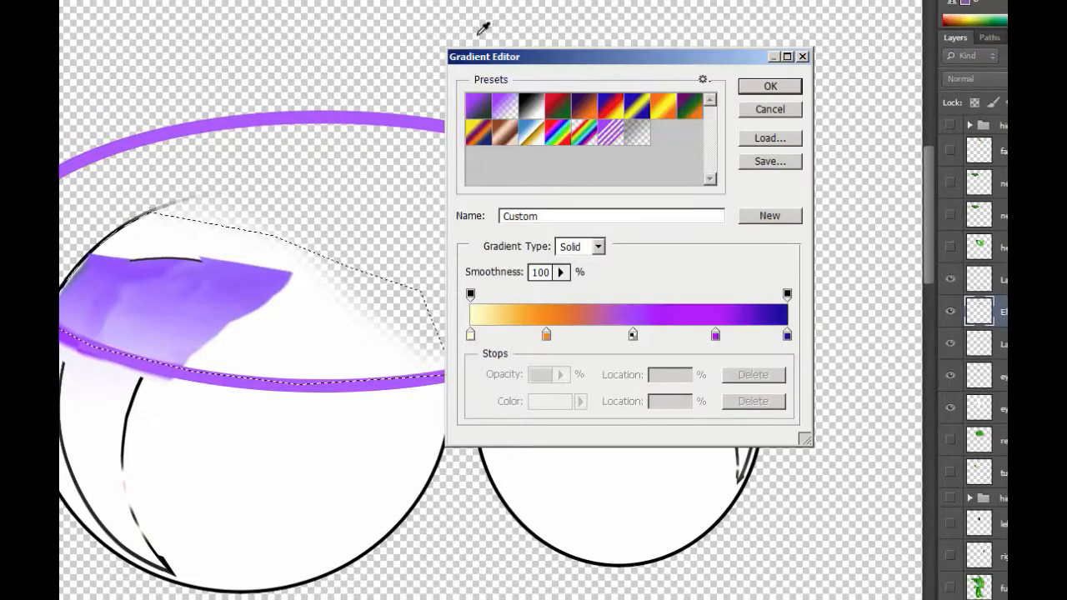
left_click(502, 108)
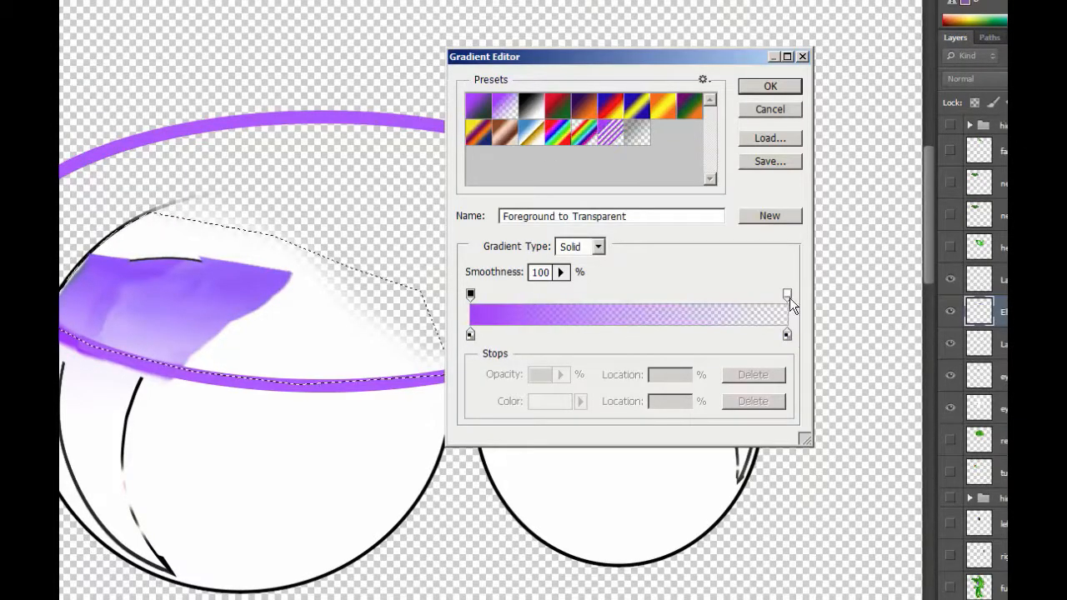
double_click(786, 335)
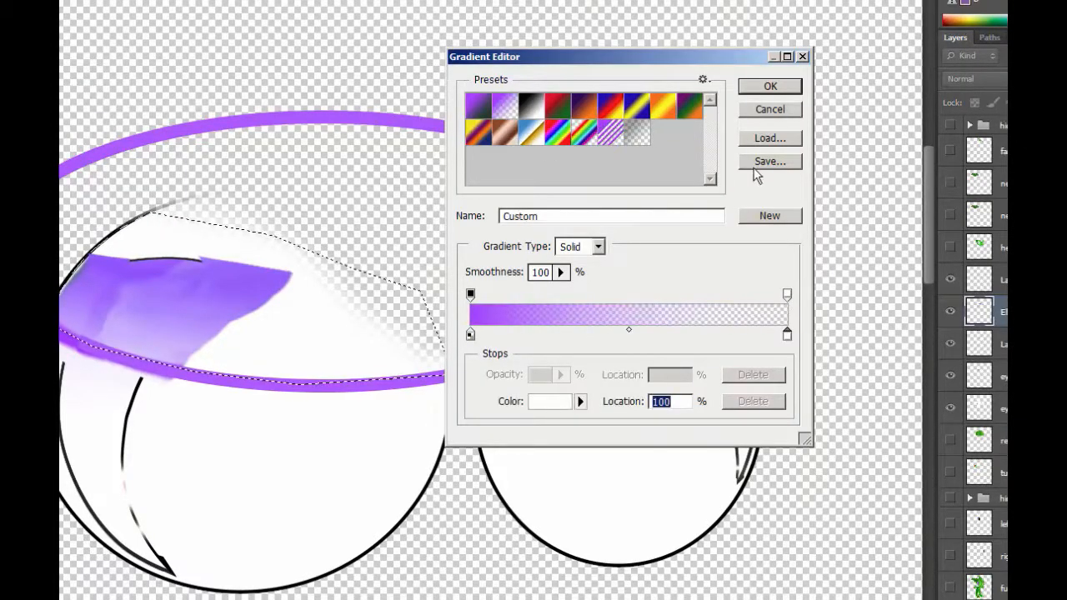
left_click(787, 294)
left_click(564, 373)
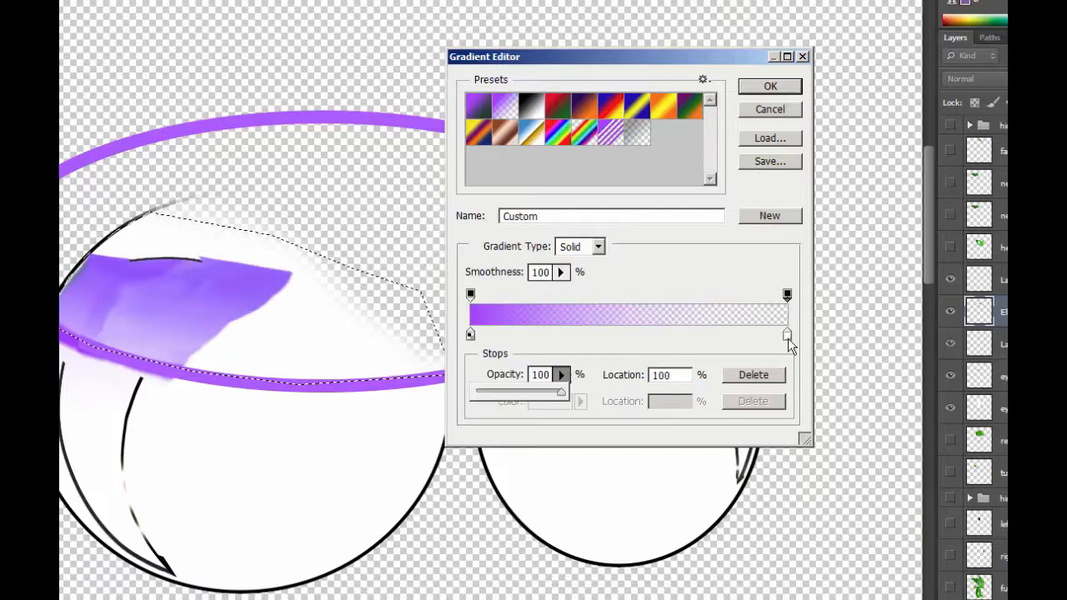
left_click(521, 374)
left_click_drag(561, 377, 732, 410)
left_click(776, 87)
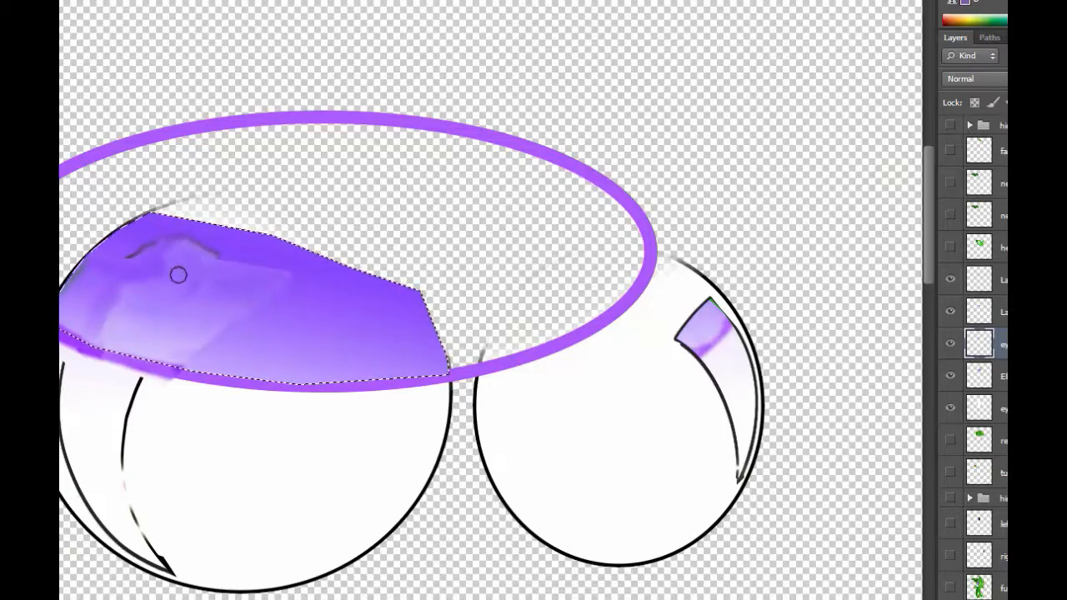
Undo the last smudge stroke on the large eye's shading and apply the pending transformation of the ellipse selection
key("ctrl+z")
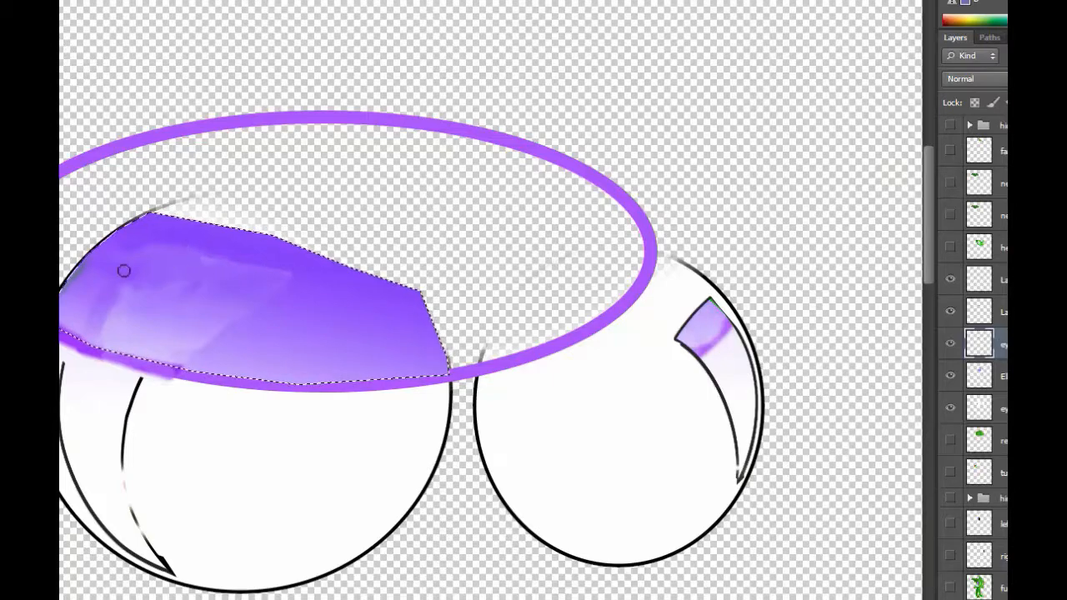
left_click(982, 279)
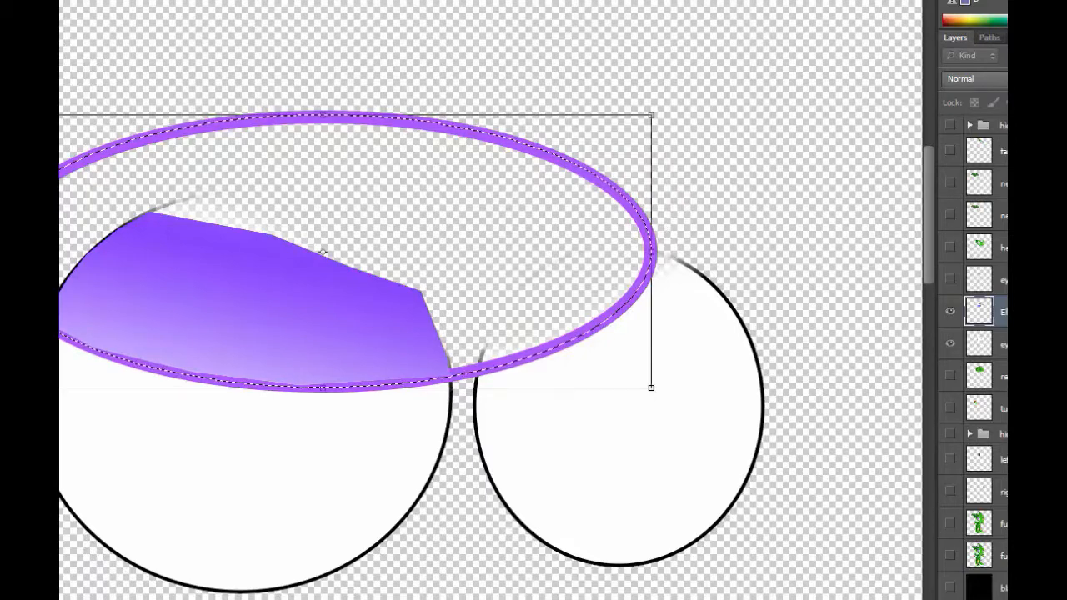
key("v")
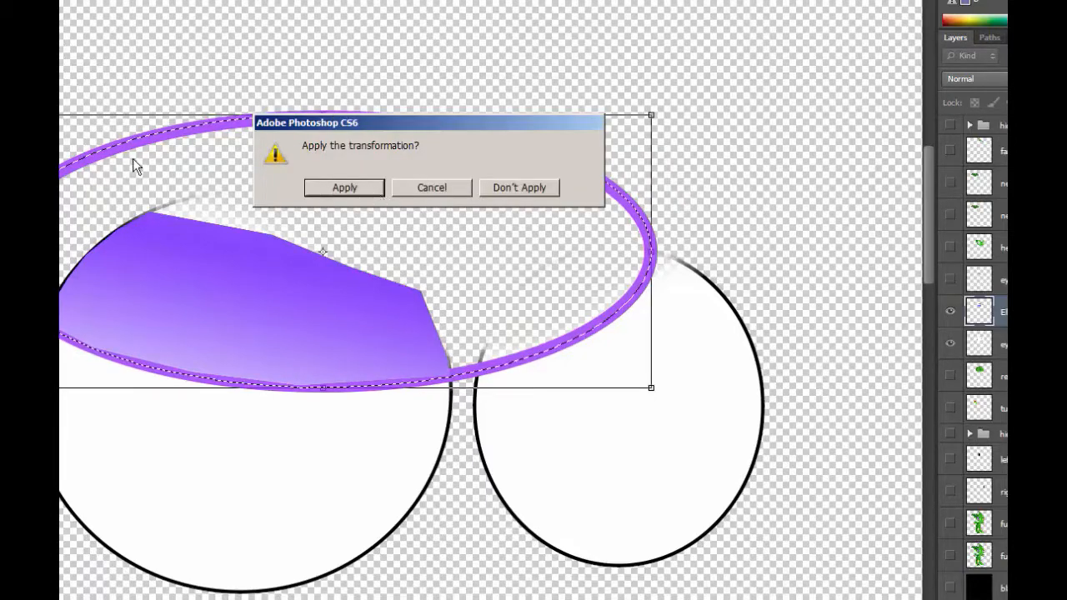
left_click(345, 188)
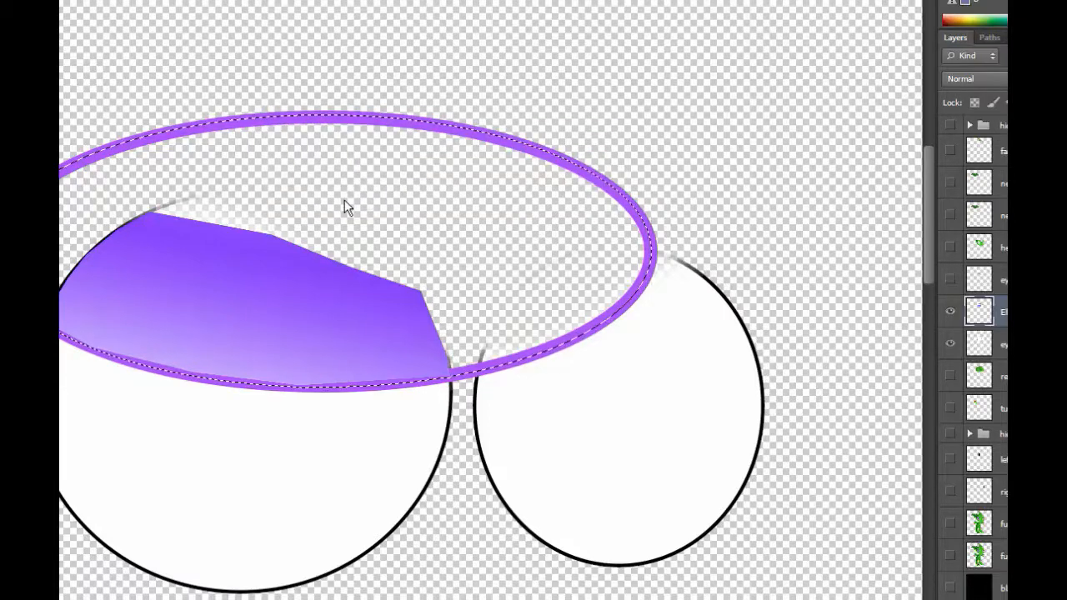
Set the brush opacity to 100%
right_click(345, 202)
key("Escape")
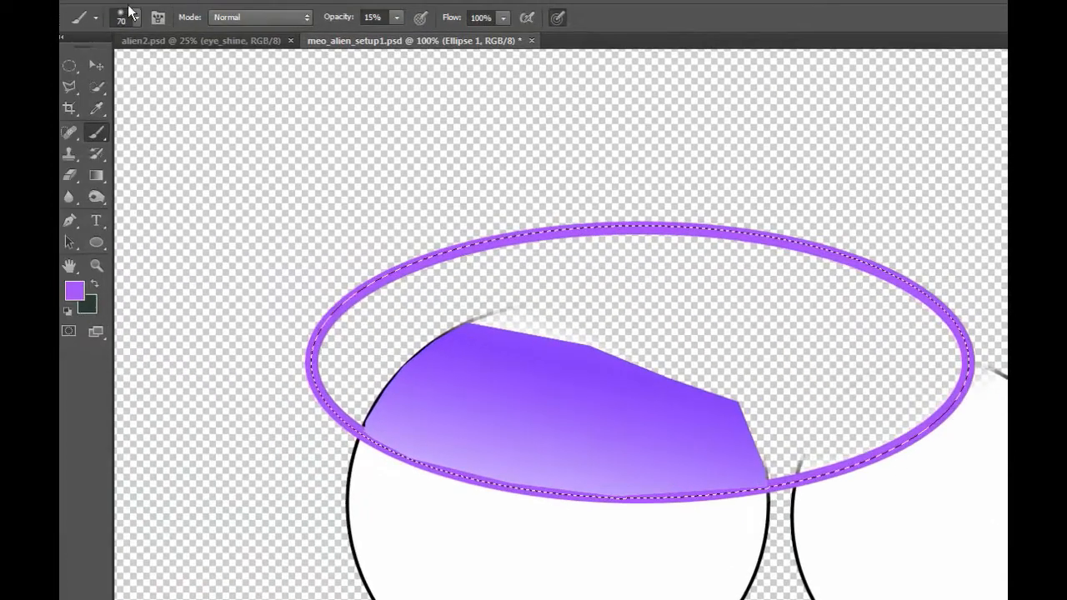
left_click(124, 20)
left_click(352, 17)
left_click_drag(352, 18, 412, 20)
left_click(136, 18)
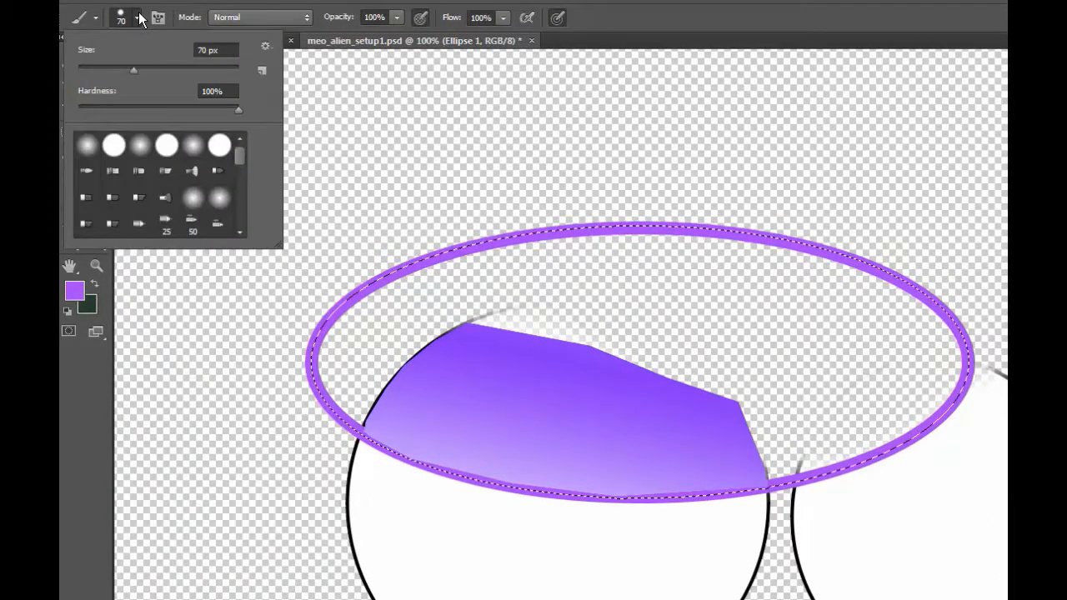
key("Escape")
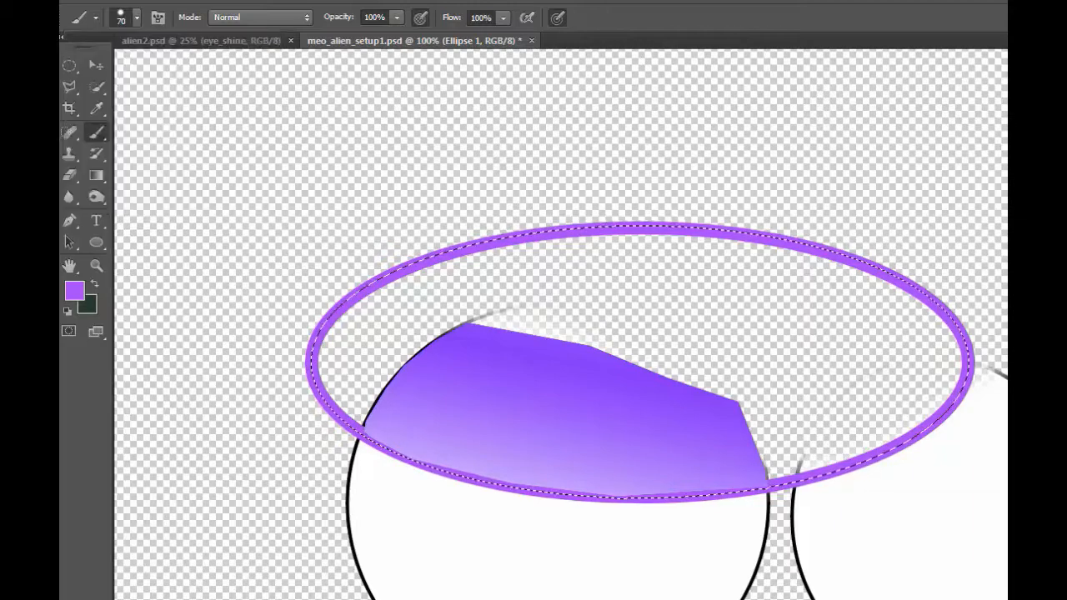
Stroke the elliptical selection with a centred 14 px purple line and clear the selection
key("m")
right_click(574, 307)
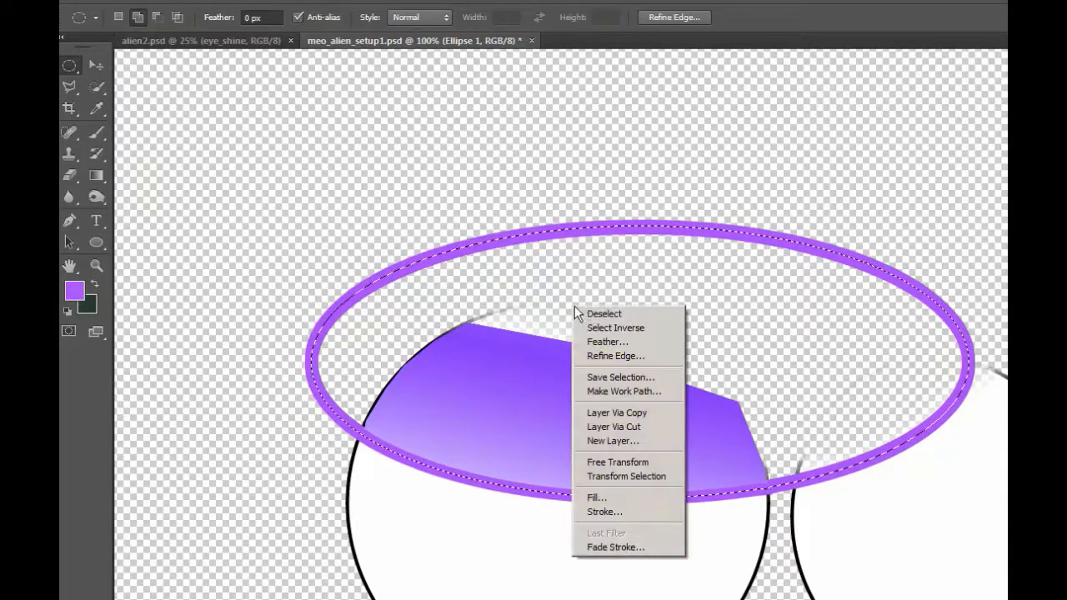
left_click(601, 510)
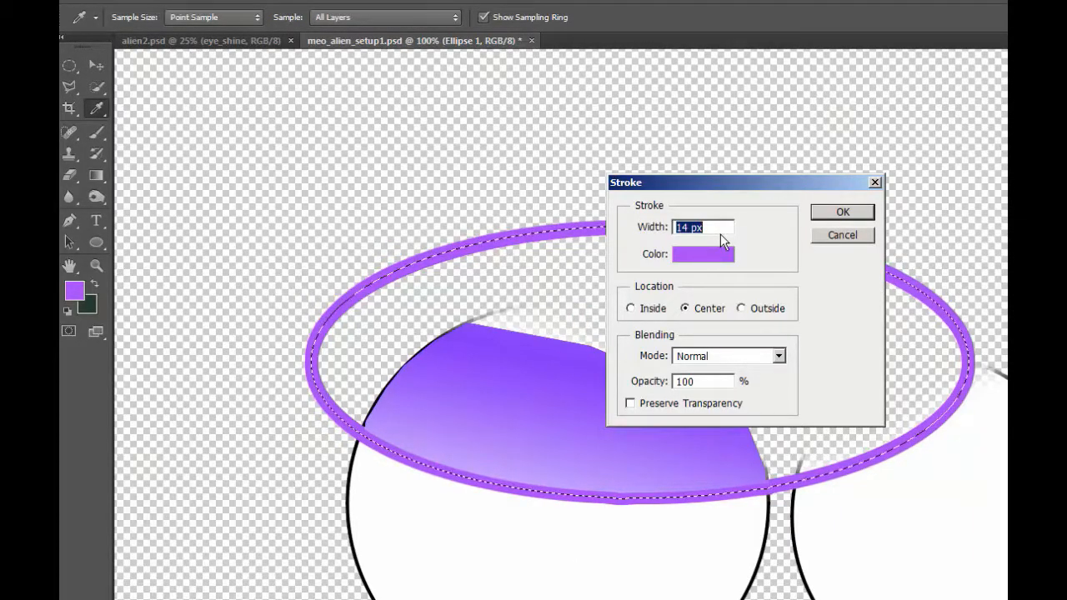
key("Return")
key("ctrl+d")
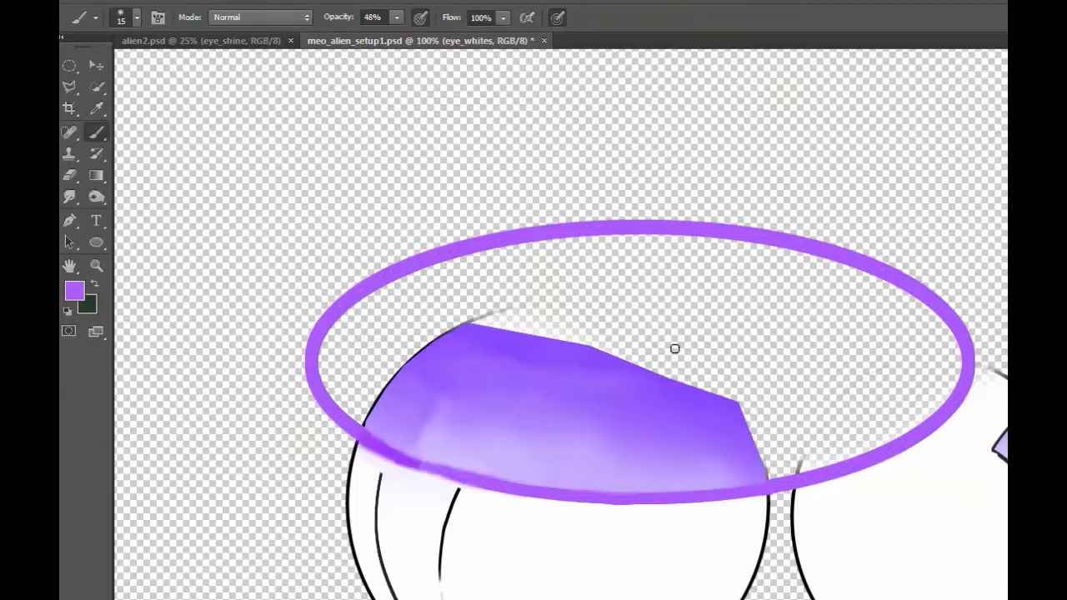
Sample the shading band's purple, then lasso the parts of the ellipse outline outside the large eye and delete them
left_click(404, 457, "alt")
key("m")
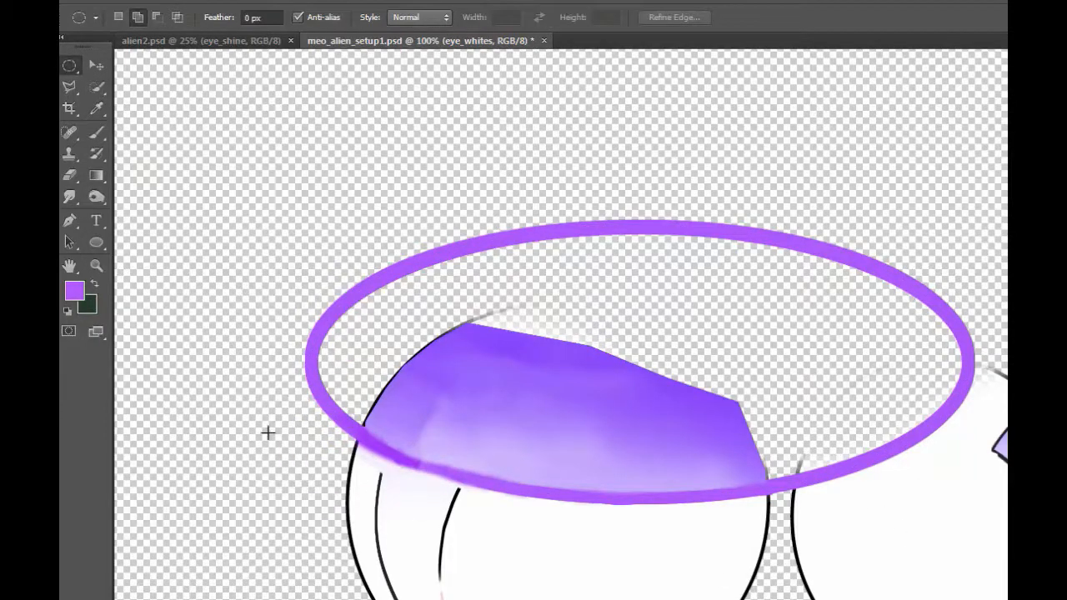
left_click(69, 88)
key("alt+]")
left_click(341, 451)
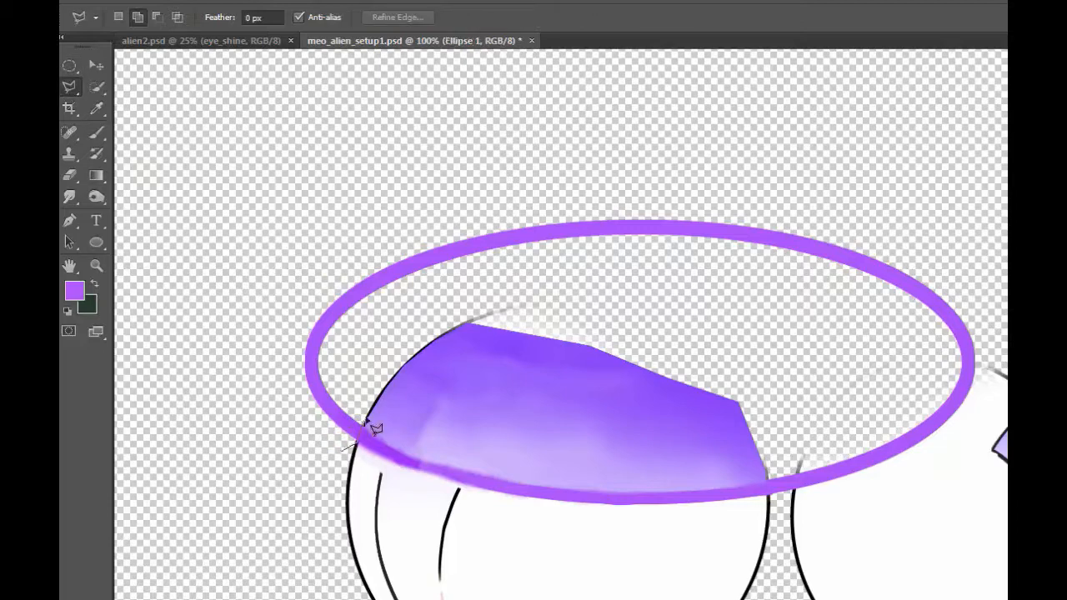
left_click(357, 442)
left_click(391, 321)
left_click(642, 268)
left_click(800, 310)
left_click(769, 500)
left_click(834, 527)
left_click(302, 482)
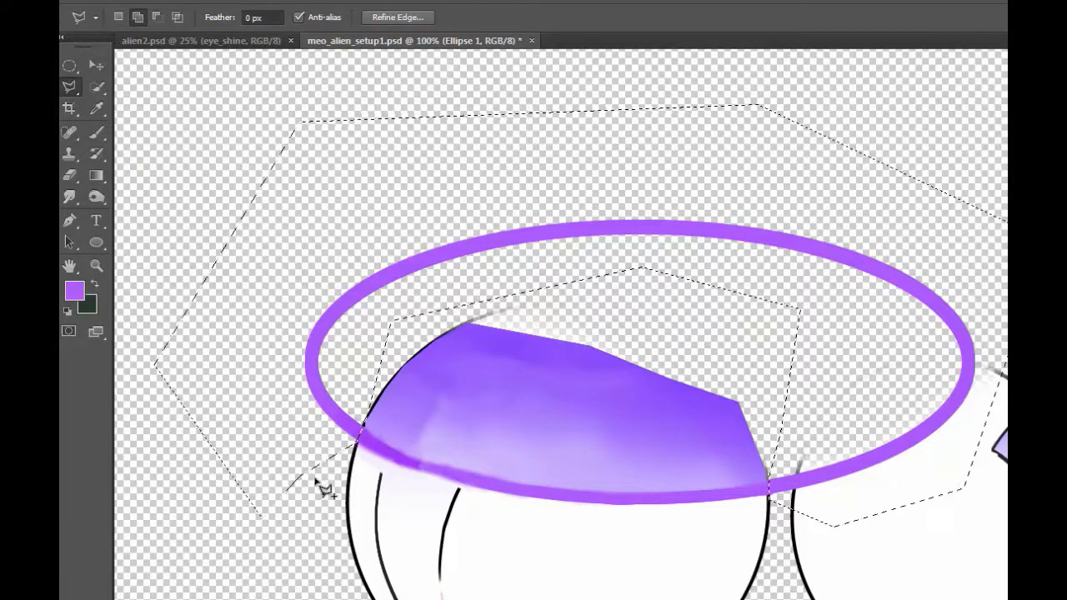
key("Delete")
key("ctrl+d")
Erase the leftover black shine lines inside the large eye and soften the upper edge of its purple shading
key("e")
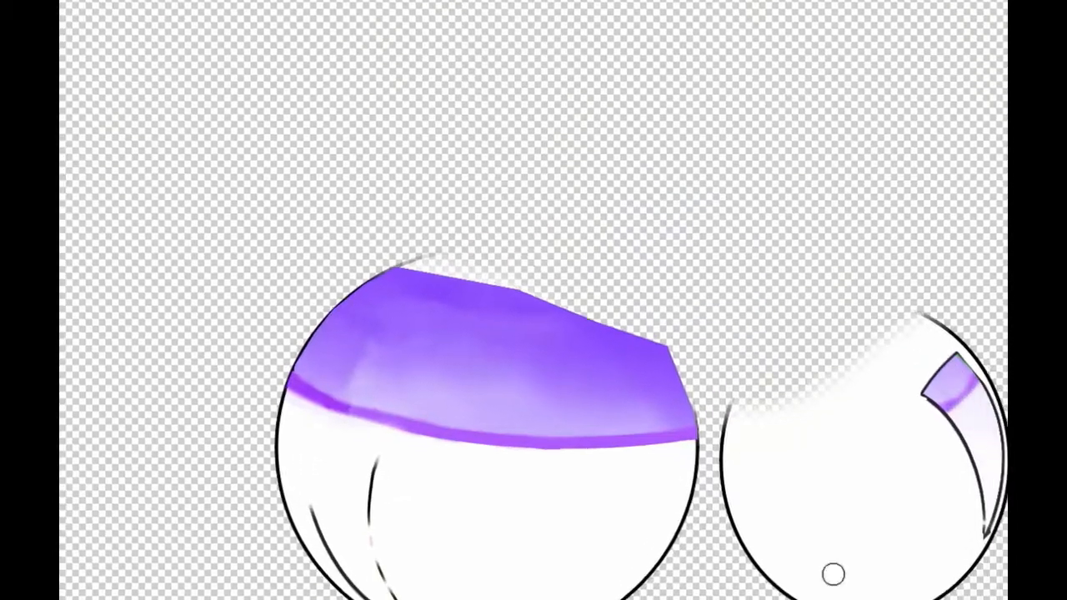
mouse_move(457, 492)
left_mouse_down()
mouse_move(394, 519)
mouse_move(391, 583)
mouse_move(410, 599)
left_mouse_up()
mouse_move(216, 461)
left_mouse_down()
mouse_move(242, 498)
mouse_move(216, 464)
mouse_move(300, 527)
mouse_move(237, 499)
mouse_move(266, 494)
left_mouse_up()
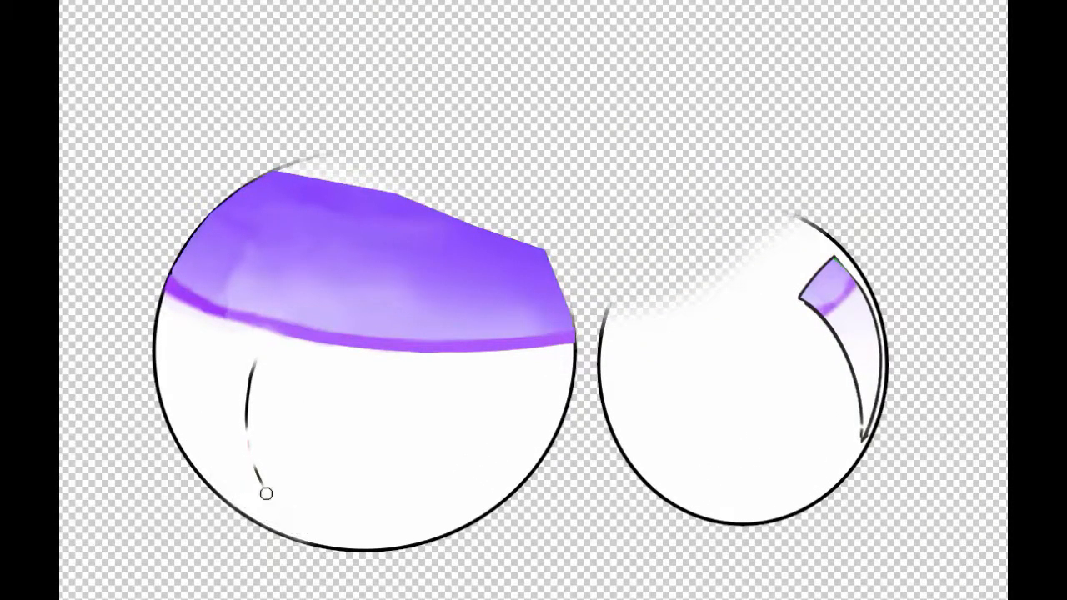
left_click_drag(256, 411, 251, 406)
mouse_move(503, 221)
left_mouse_down()
mouse_move(560, 257)
mouse_move(566, 244)
mouse_move(574, 272)
mouse_move(520, 218)
mouse_move(276, 158)
left_mouse_up()
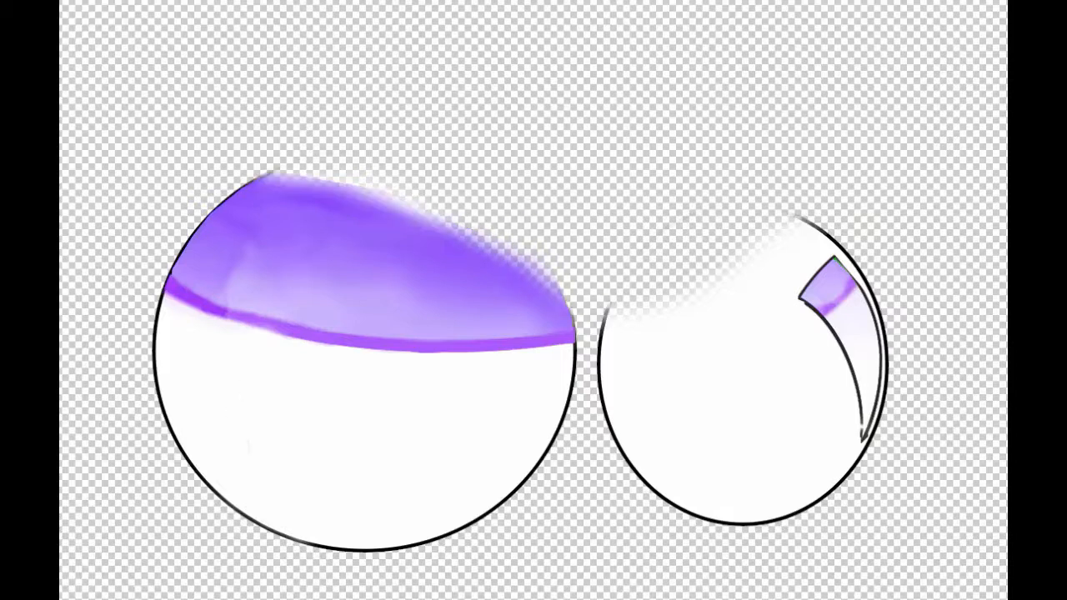
Show and hide the head layer repeatedly to check how the purple shading fits behind the eye opening
left_click(942, 206)
left_click(941, 206)
left_click(941, 206)
left_click(941, 206)
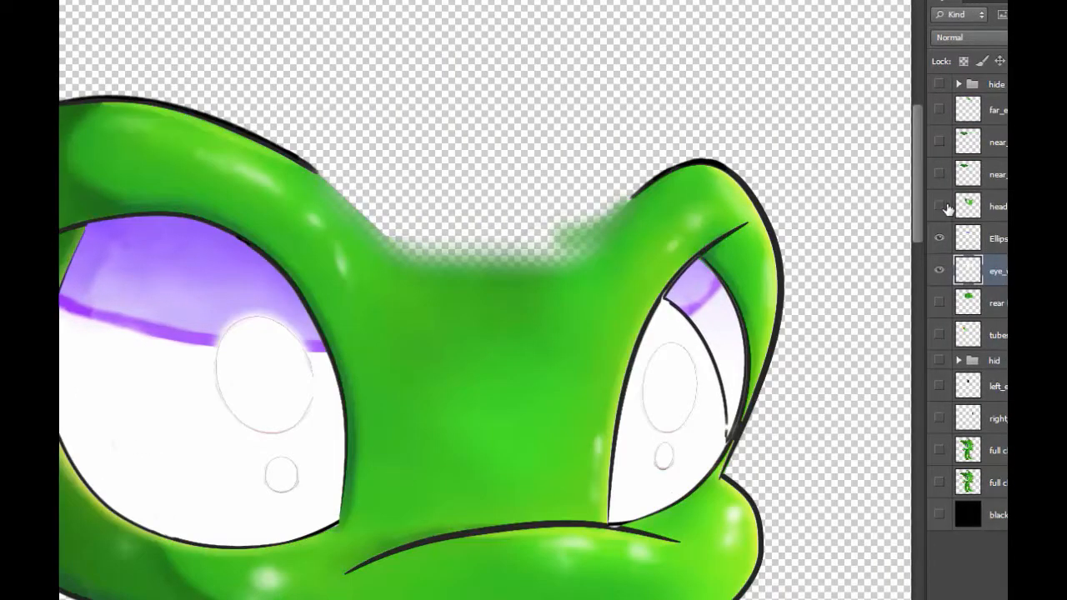
left_click(942, 206)
left_click(941, 205)
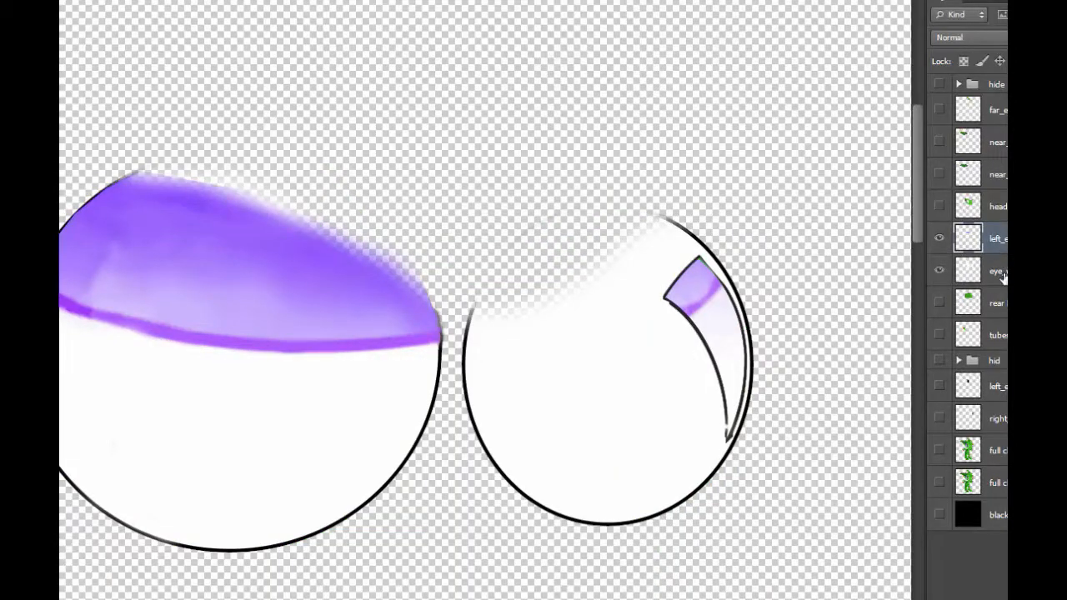
Adjust the width of the elliptical selection over the small eye
key("ctrl+t")
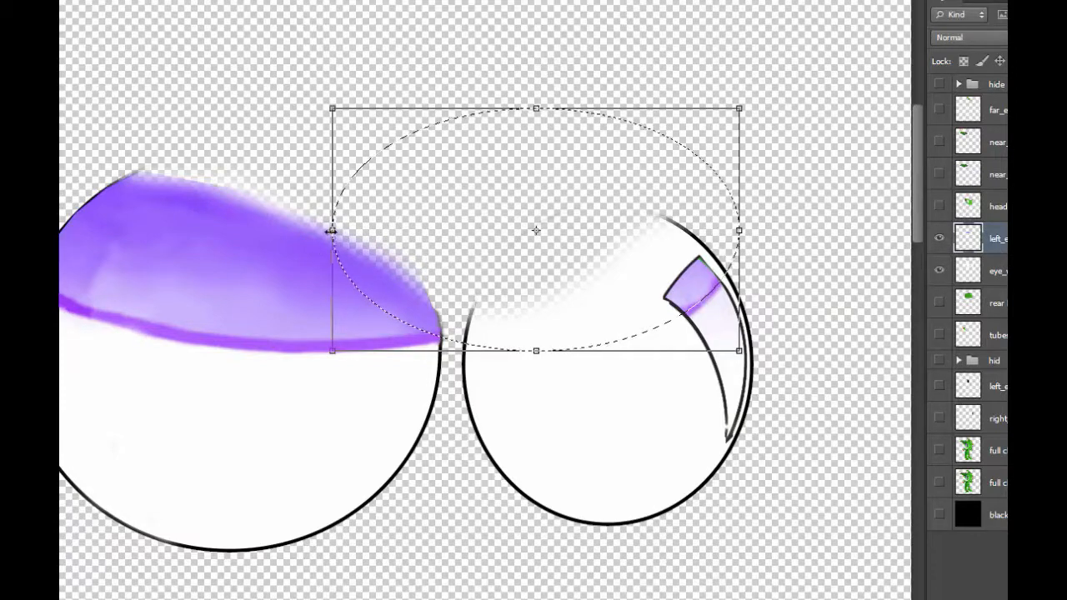
left_click_drag(329, 230, 293, 228)
key("Escape")
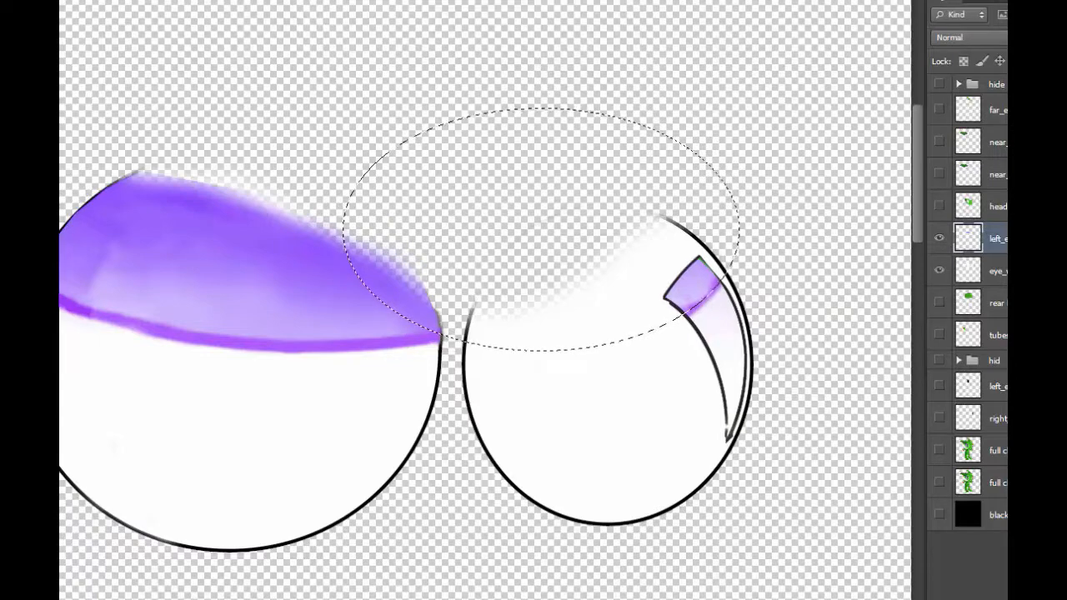
Try stroking the elliptical selection in purple on the left eye's shading layer
right_click(639, 302)
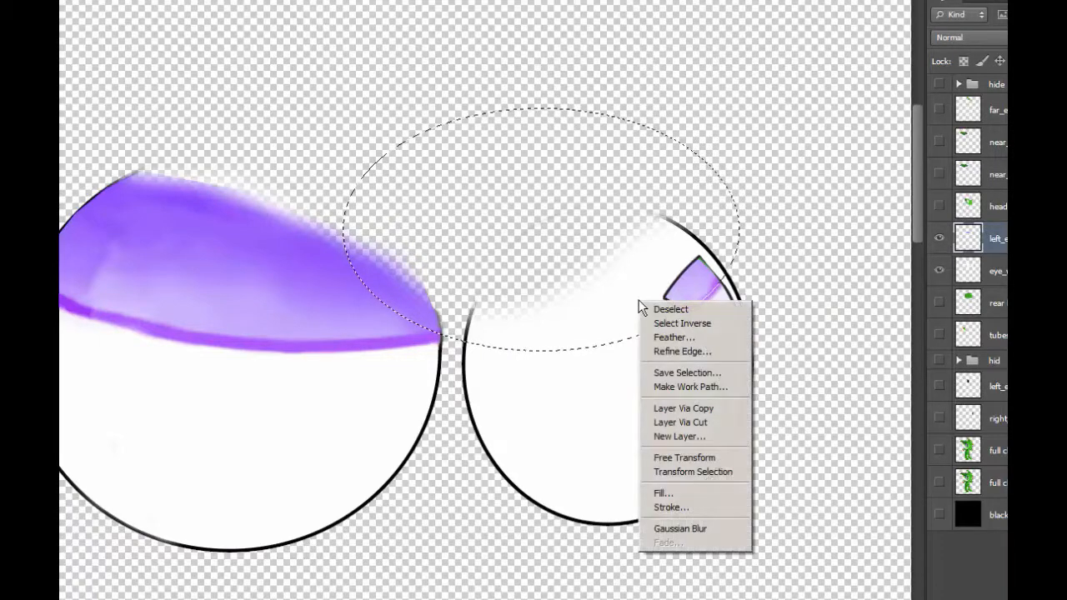
left_click(685, 508)
left_click(506, 59)
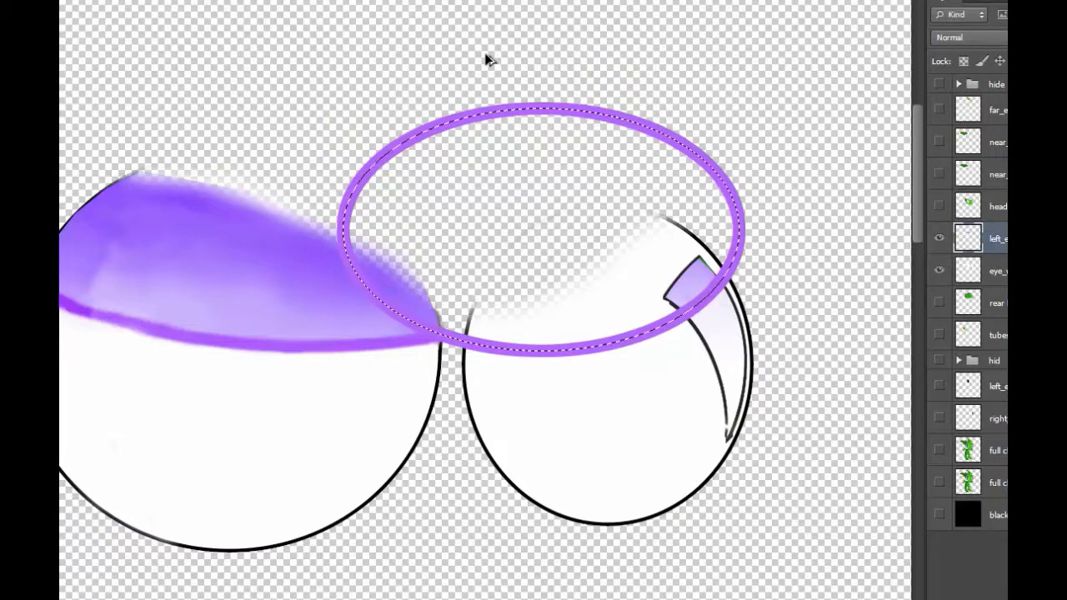
key("ctrl+z")
Create a new layer and place it between the left eye's shading layer and the eye whites layer
key("ctrl+shift+alt+n")
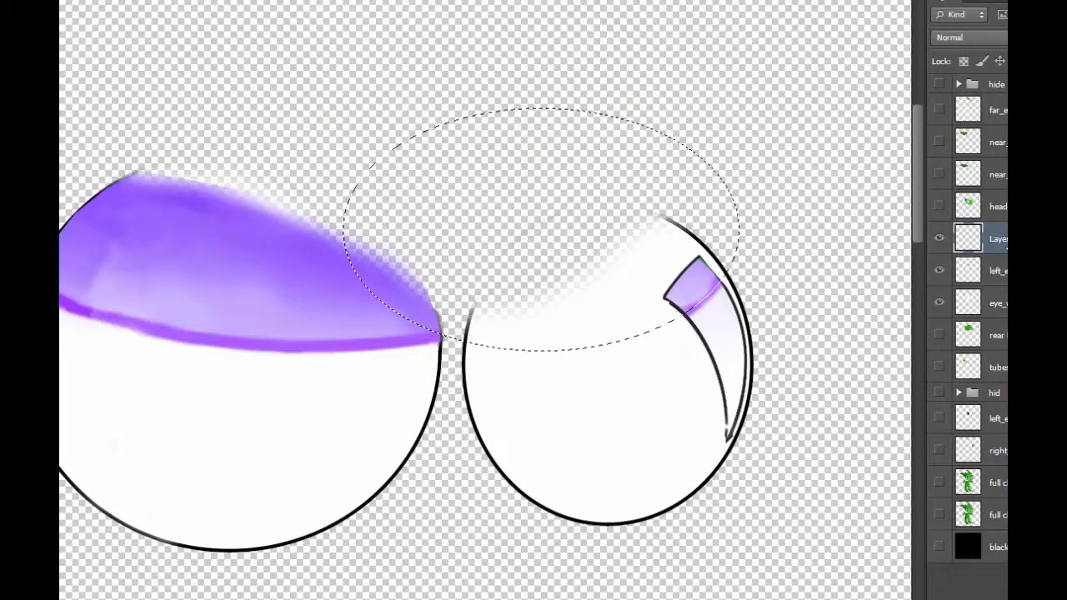
left_click_drag(1006, 247, 1004, 280)
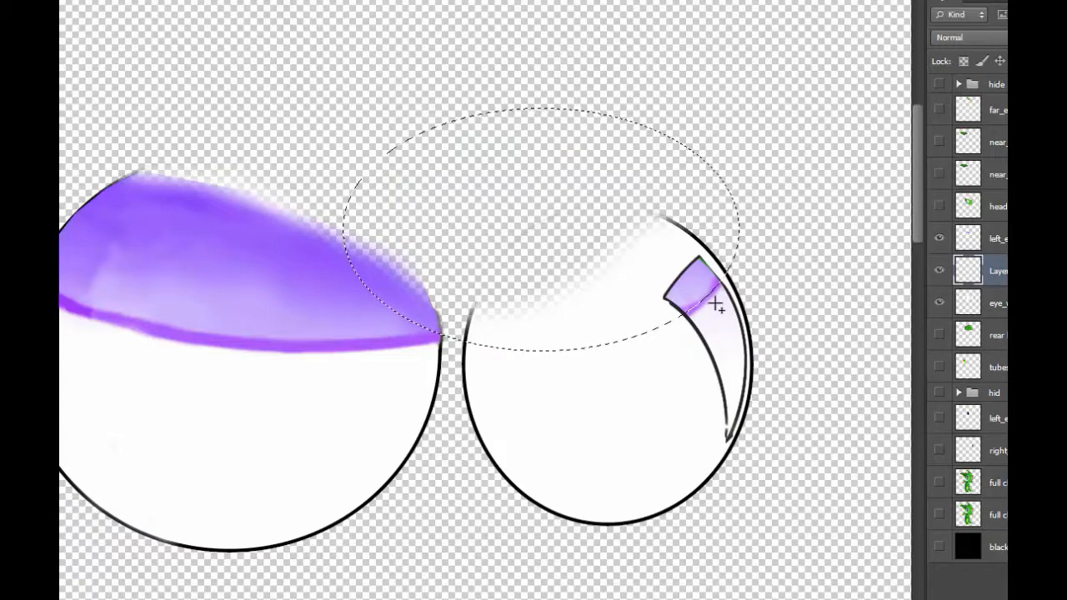
Stroke the elliptical selection over the small eye in purple and add a new layer between the stroke and the eye whites
right_click(640, 312)
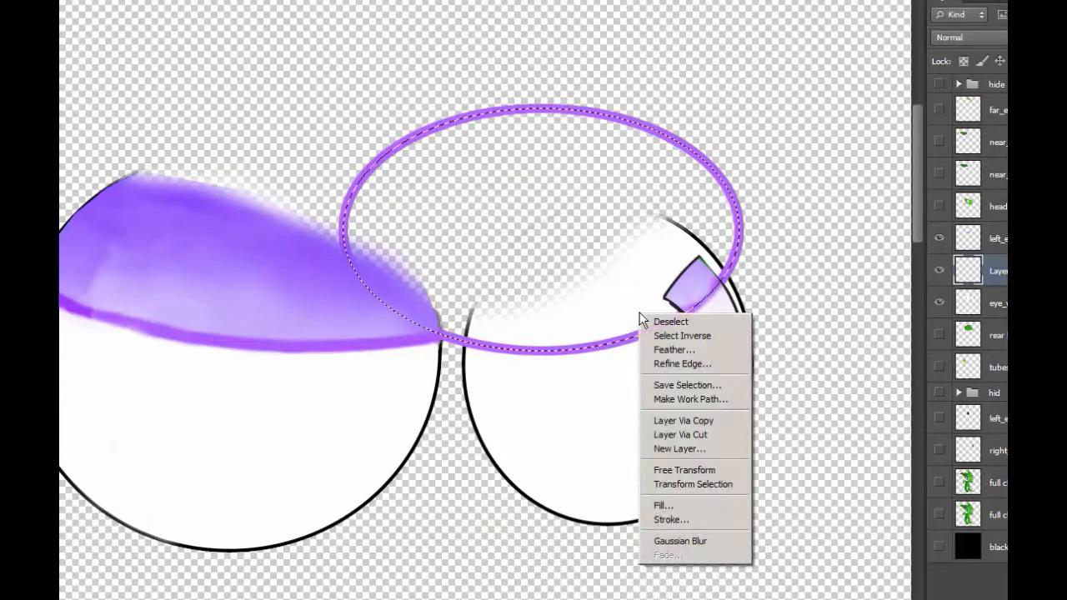
left_click(695, 269)
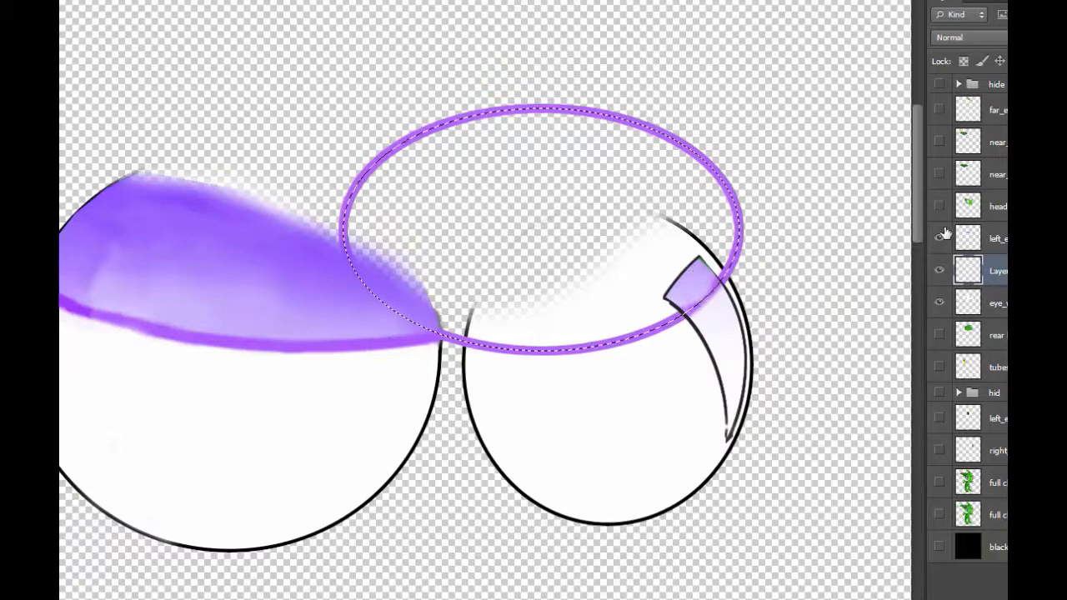
key("ctrl+shift+alt+n")
left_click_drag(998, 270, 998, 320)
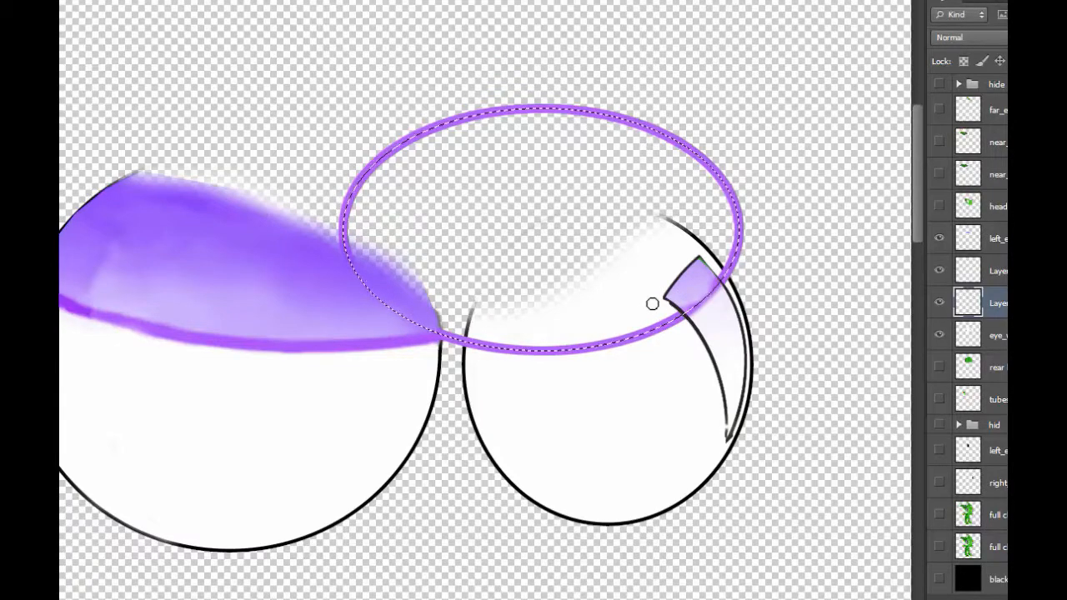
Paint light purple shading along the inside of the small eye's purple ring and smudge it upward past the eye opening
key("]")
key("]")
key("]")
left_click(663, 299)
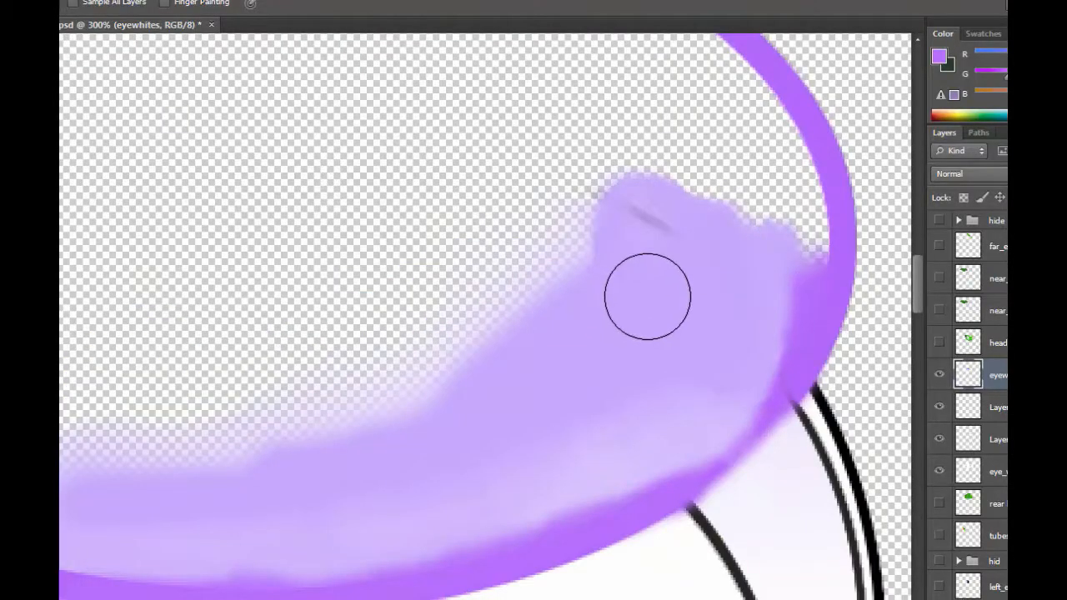
mouse_move(648, 295)
left_mouse_down()
mouse_move(682, 220)
mouse_move(638, 245)
mouse_move(658, 224)
left_mouse_up()
key("b")
left_click(748, 324, "alt")
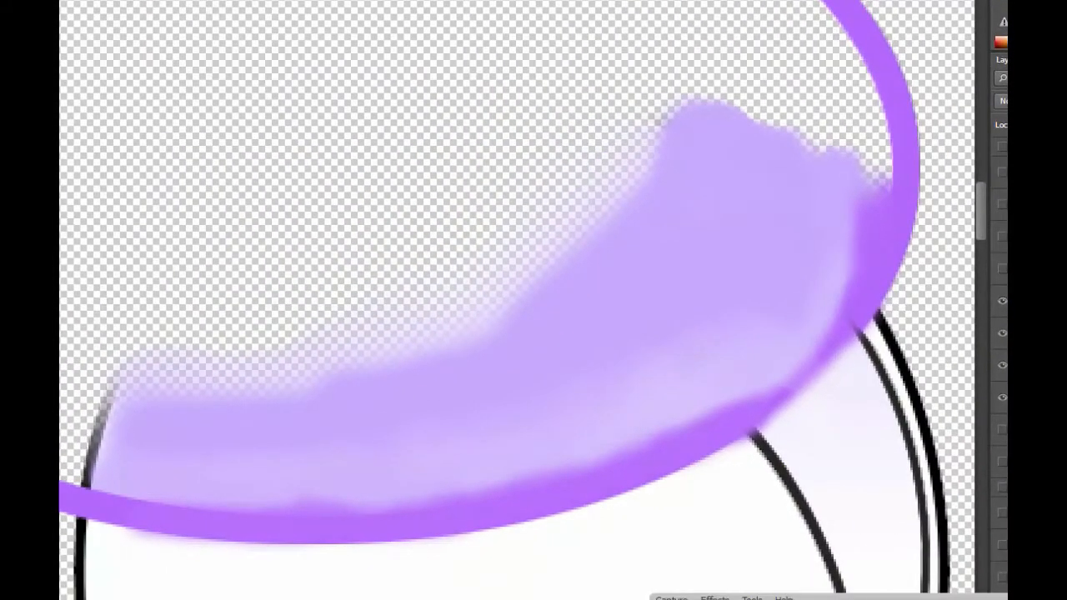
Outline the part of the purple ring extending beyond the small eye with a polygonal selection and delete it
key("ctrl+minus")
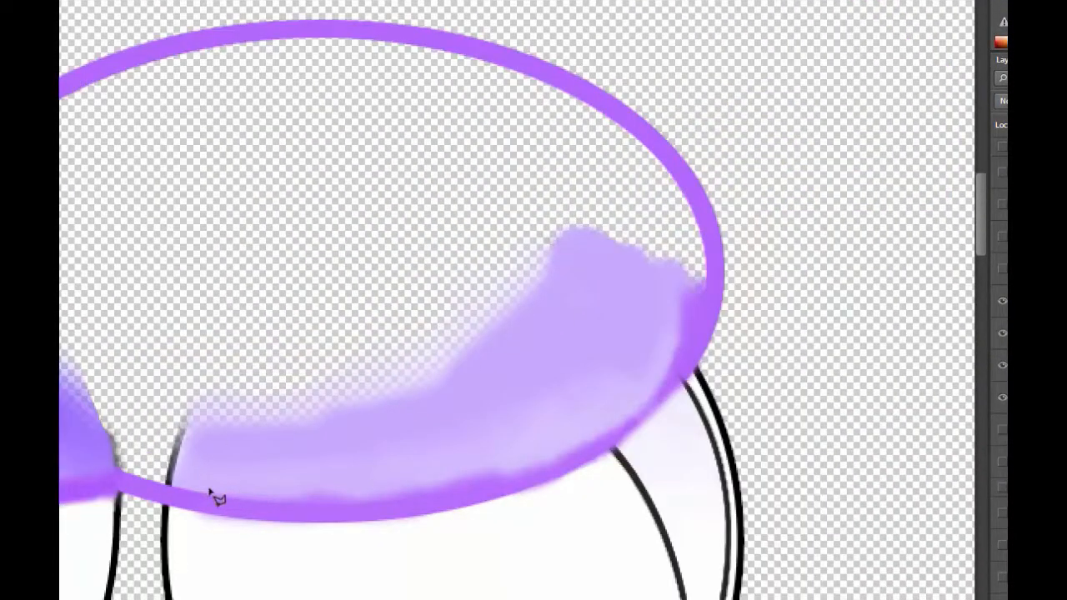
left_click(698, 368)
left_click(682, 235)
left_click(532, 160)
left_click(180, 188)
left_click(151, 385)
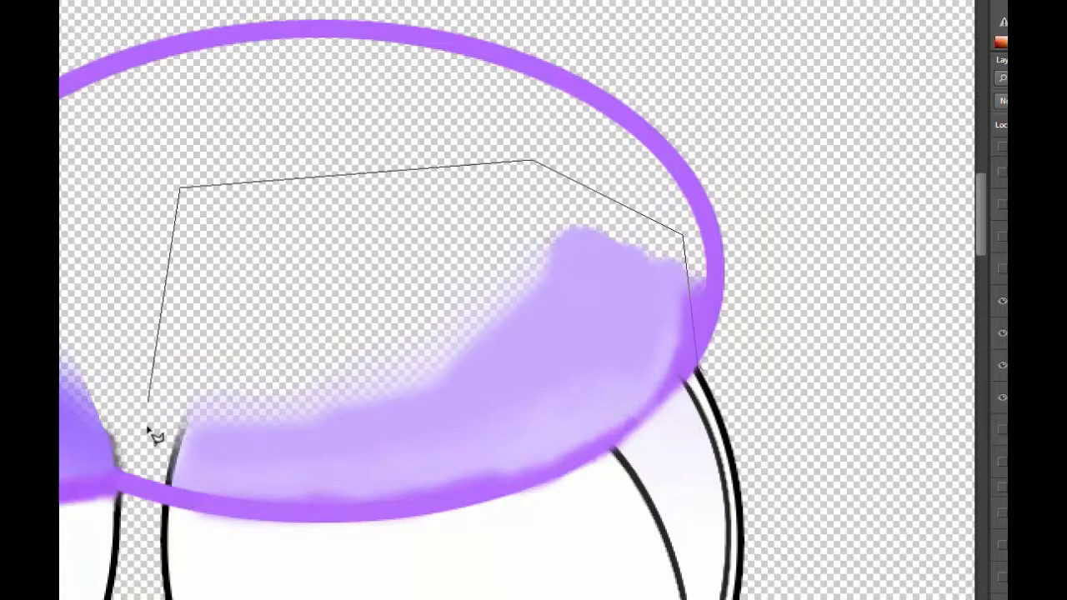
left_click(166, 484)
left_click(166, 511)
left_click(145, 518)
left_click(737, 367)
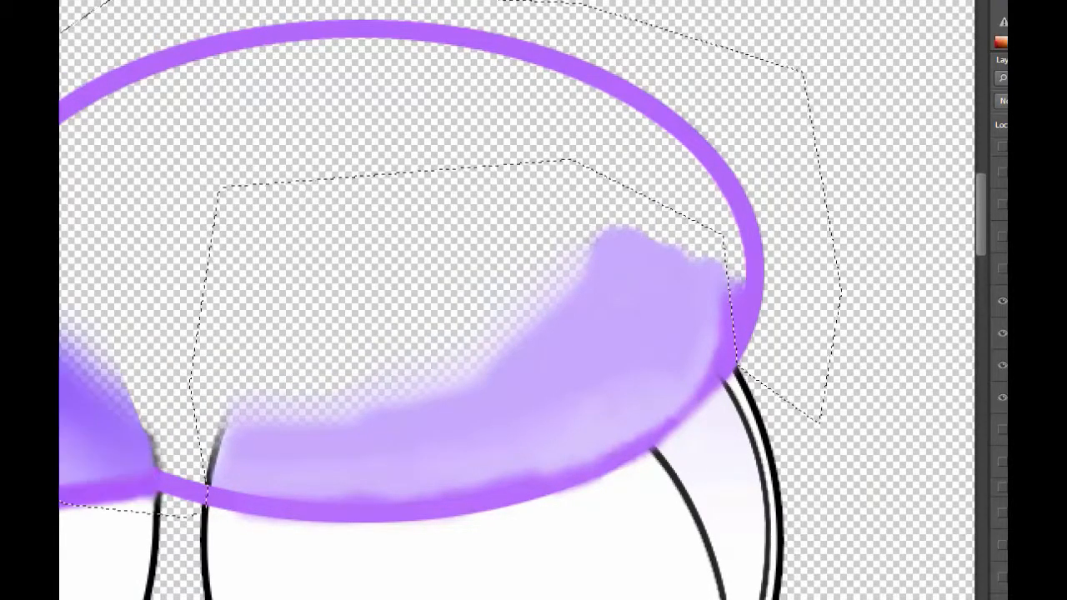
right_click(732, 205)
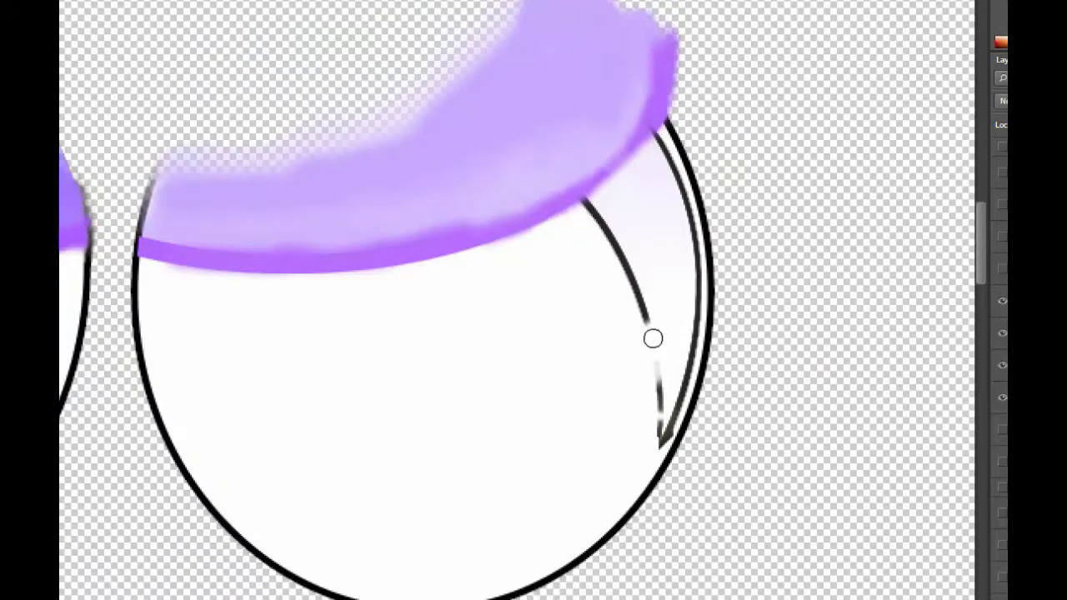
Paint out the black highlight outline on the small eye and merge the eye white and shading layers into one
mouse_move(655, 333)
left_mouse_down()
mouse_move(619, 236)
mouse_move(603, 203)
left_mouse_up()
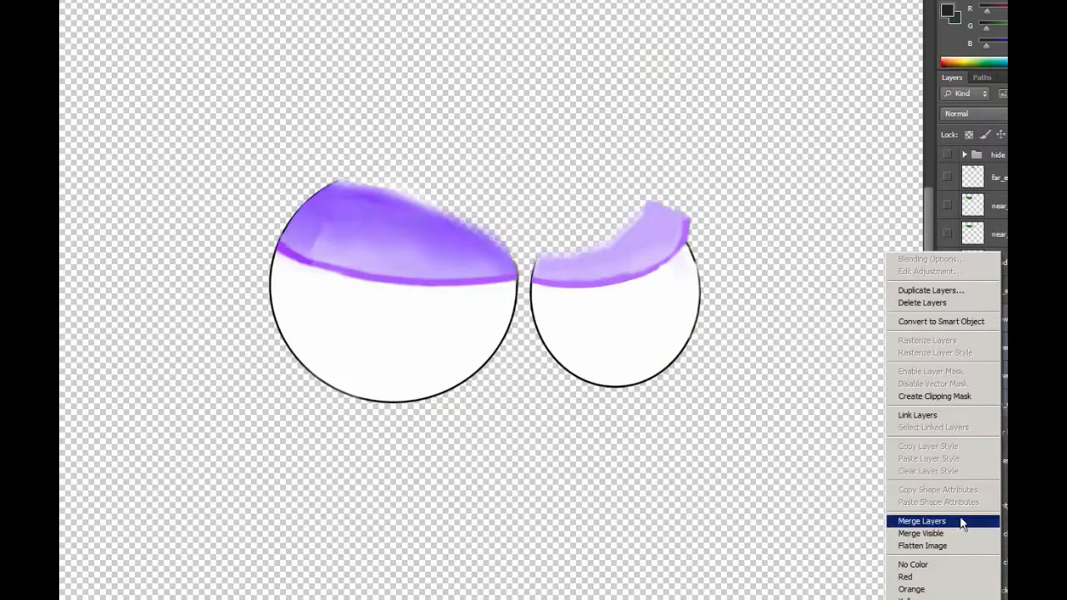
left_click(992, 519)
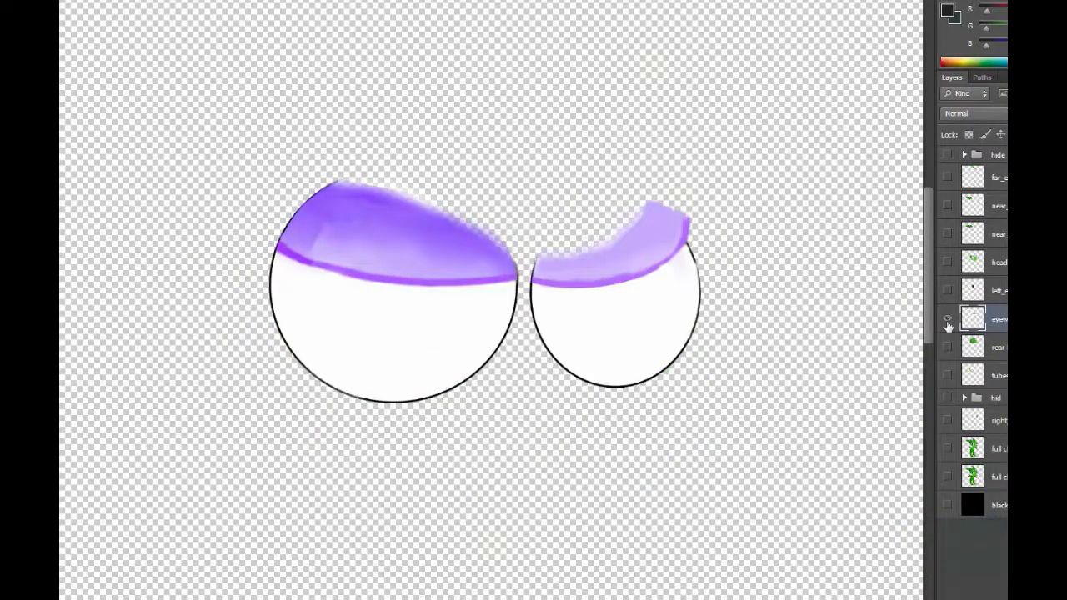
left_click(948, 322)
left_click(948, 322)
left_click(947, 322)
left_click(948, 322)
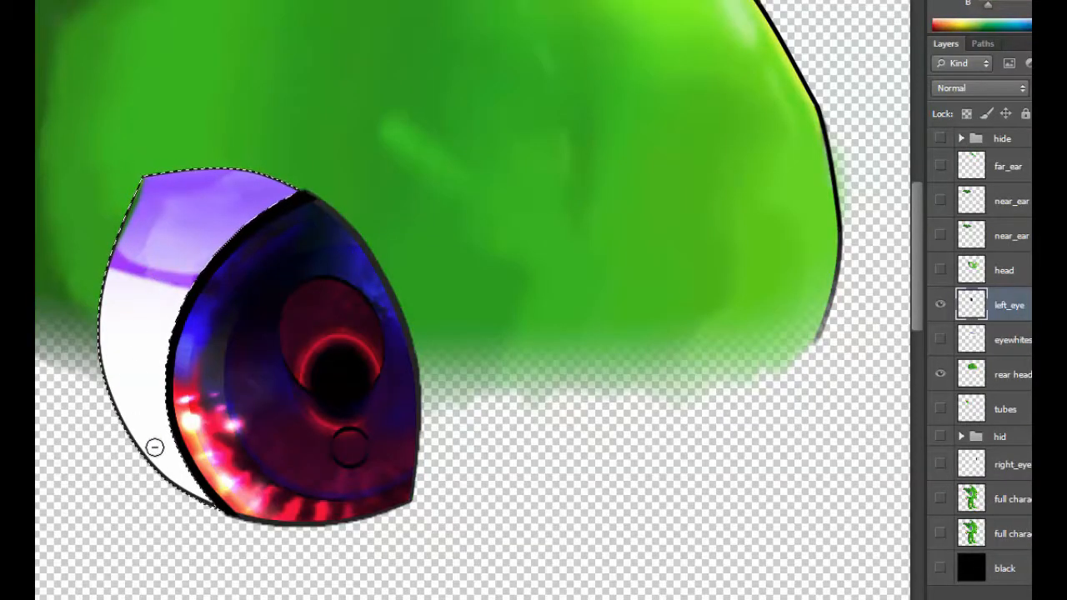
Delete the selected white and purple area beside the iris on the left_eye layer and clear the selection
left_click(940, 306)
left_click(941, 306)
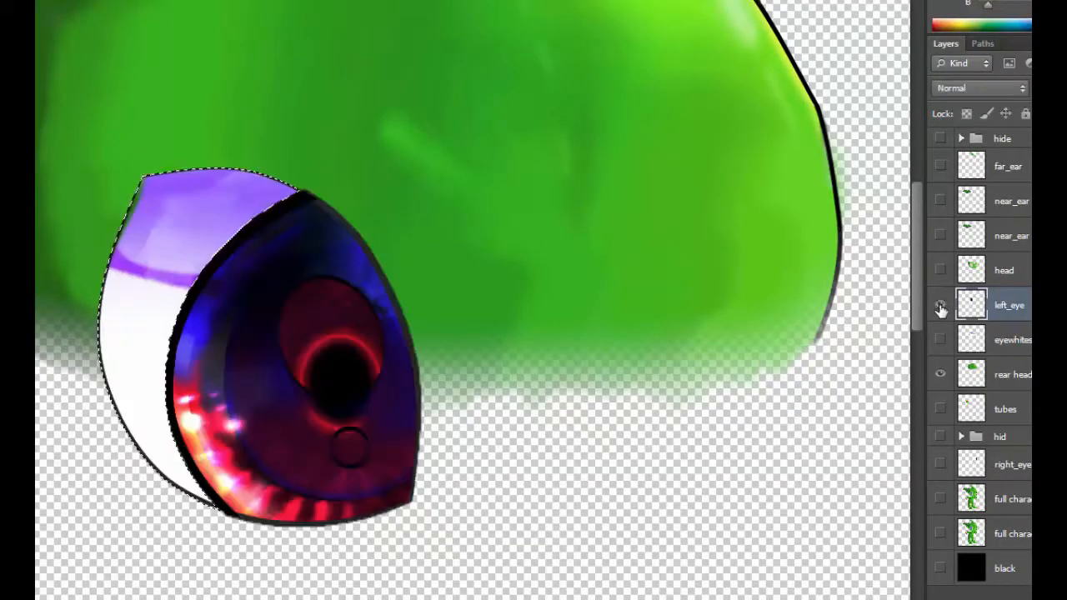
key("Delete")
key("ctrl+d")
Enclose the leftover eye outline beside the iris with a polygonal selection and delete it from the left_eye layer
left_click(200, 494)
left_click(219, 510)
left_click(234, 538)
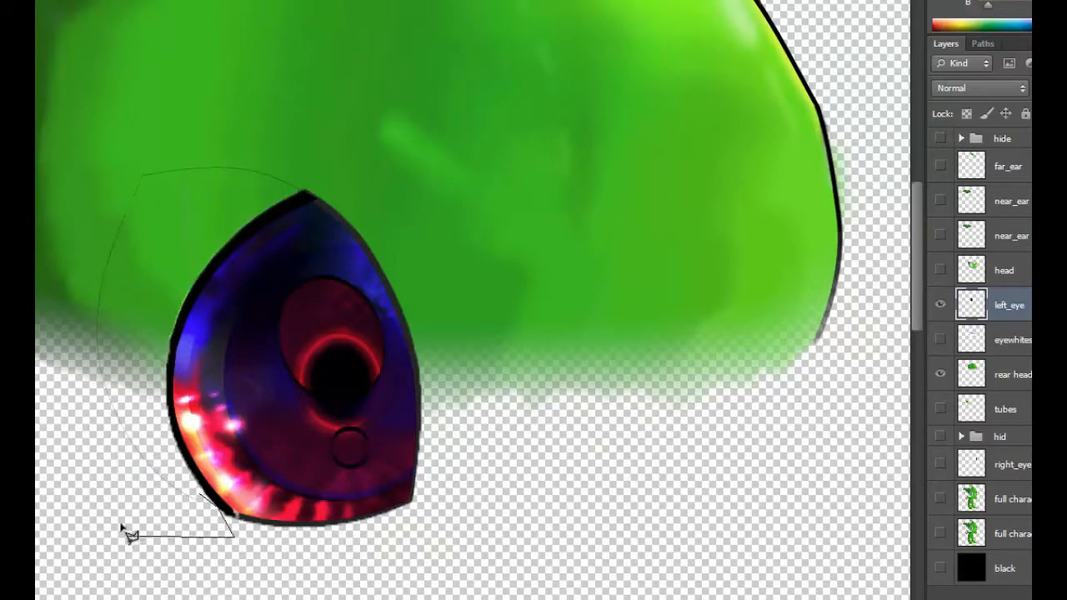
left_click(127, 536)
left_click(12, 386)
left_click(105, 152)
left_click(323, 119)
left_click(323, 187)
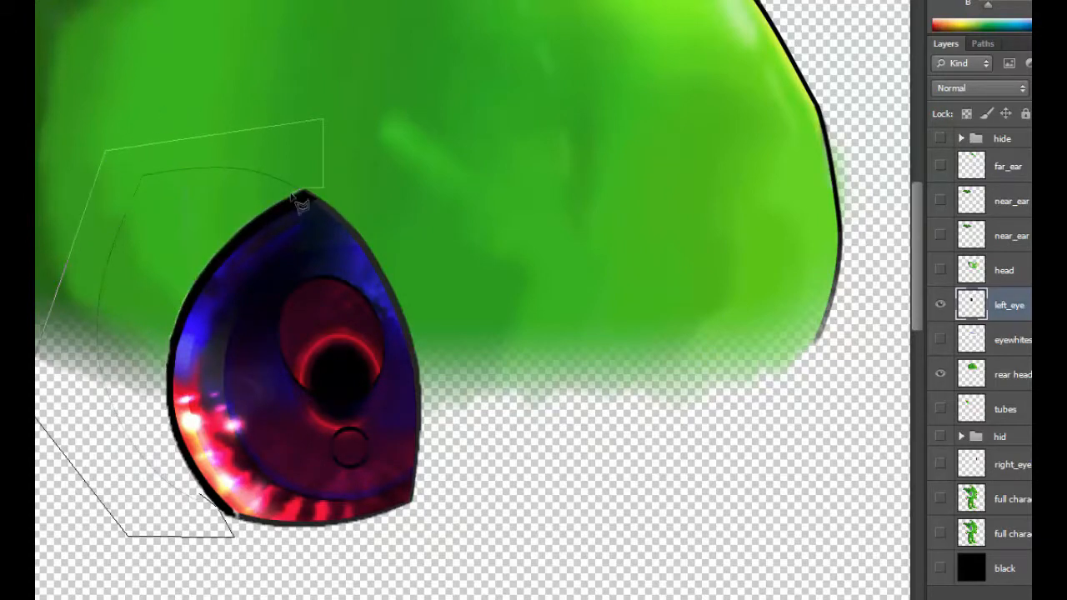
left_click(161, 221)
left_click(138, 406)
left_click(201, 493)
key("Delete")
Fit an elliptical selection to the outer curve of the left iris, extending past its cut-off side
right_click(203, 298)
left_click(220, 310)
left_click_drag(332, 223, 256, 229)
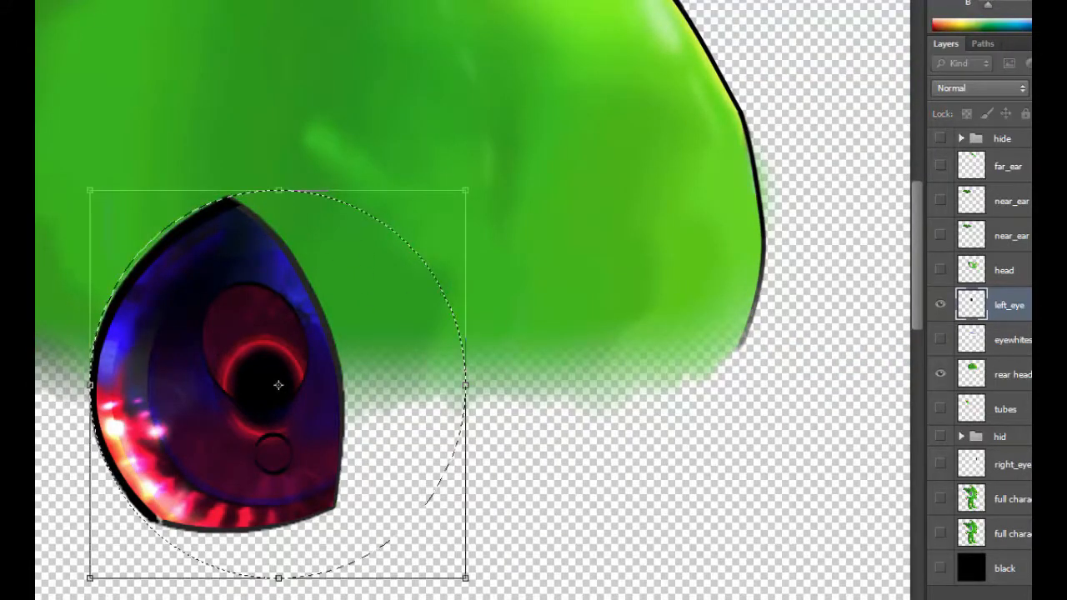
key("Return")
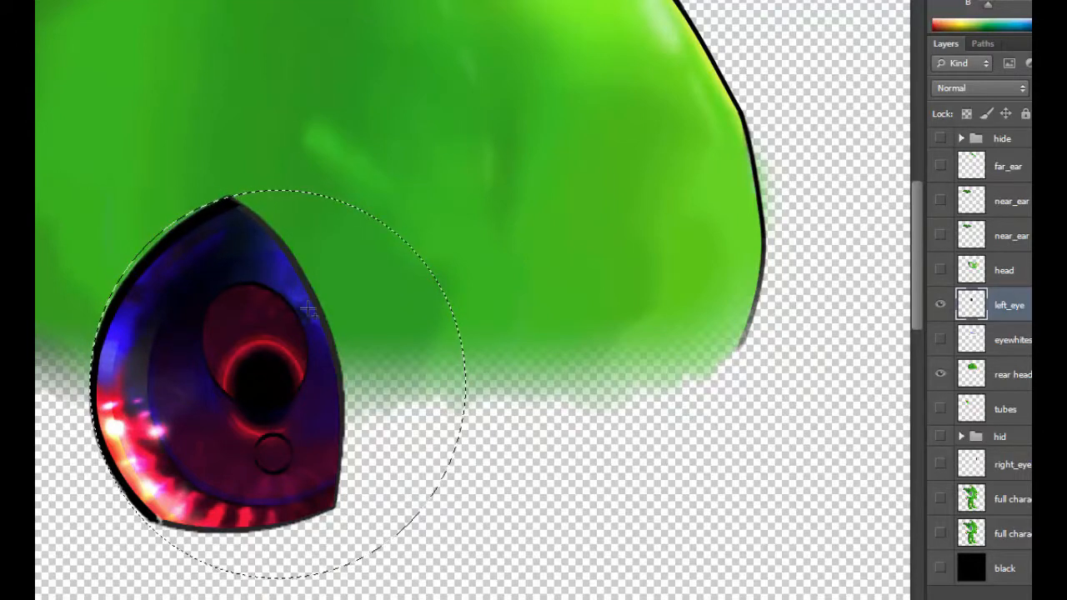
Create a new layer above left_eye and name it ink_left_eye
key("ctrl+shift+alt+n")
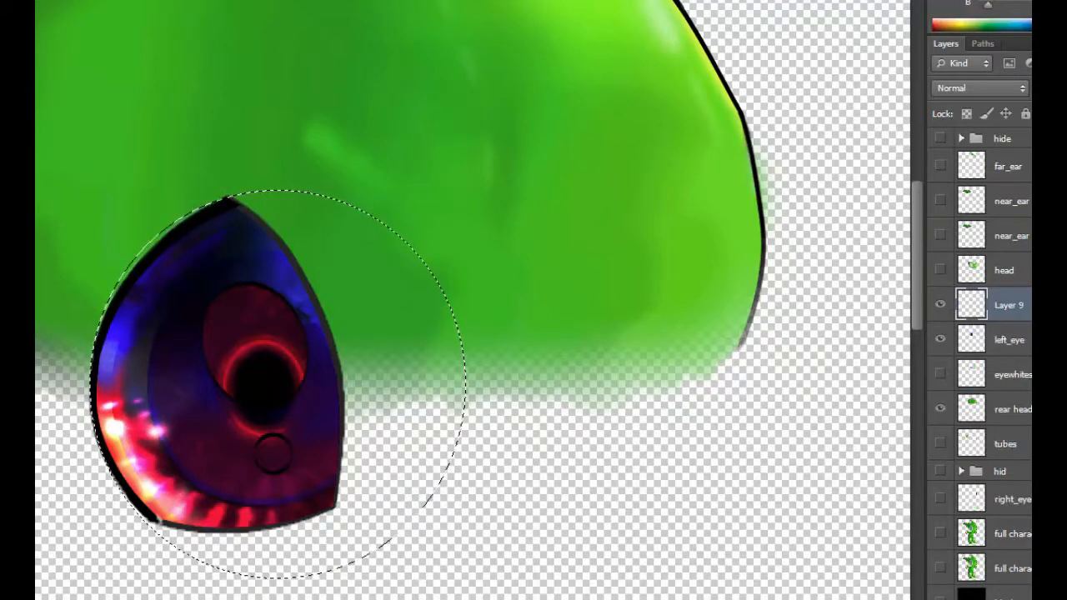
double_click(1009, 306)
type("ink")
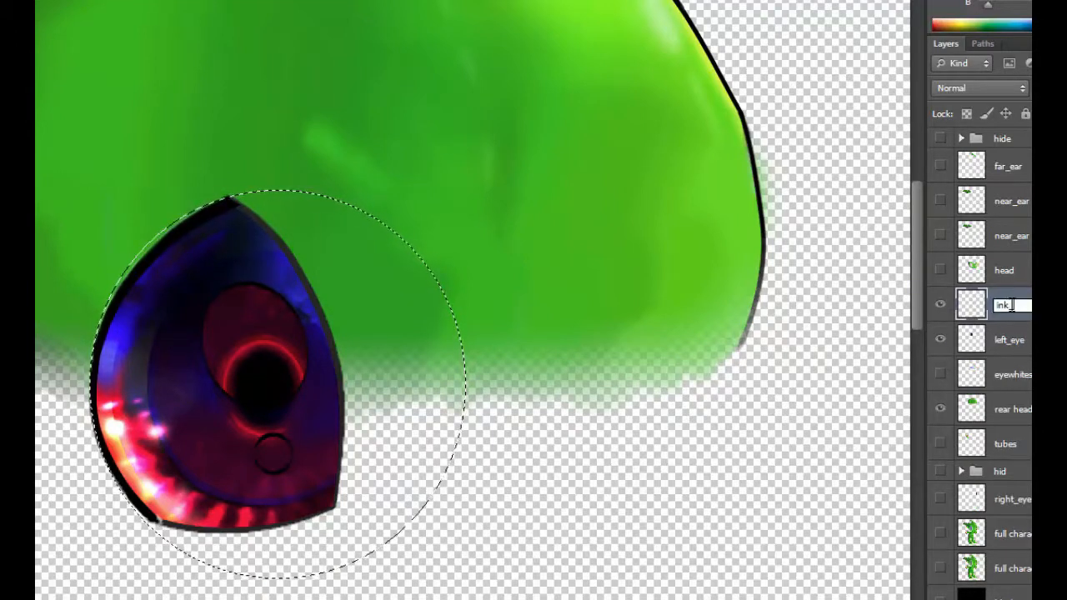
type("_left_eye")
key("Return")
Set the foreground colour to black (000000) and try an 11 px centred stroke around the elliptical selection
left_click_drag(503, 283, 391, 367)
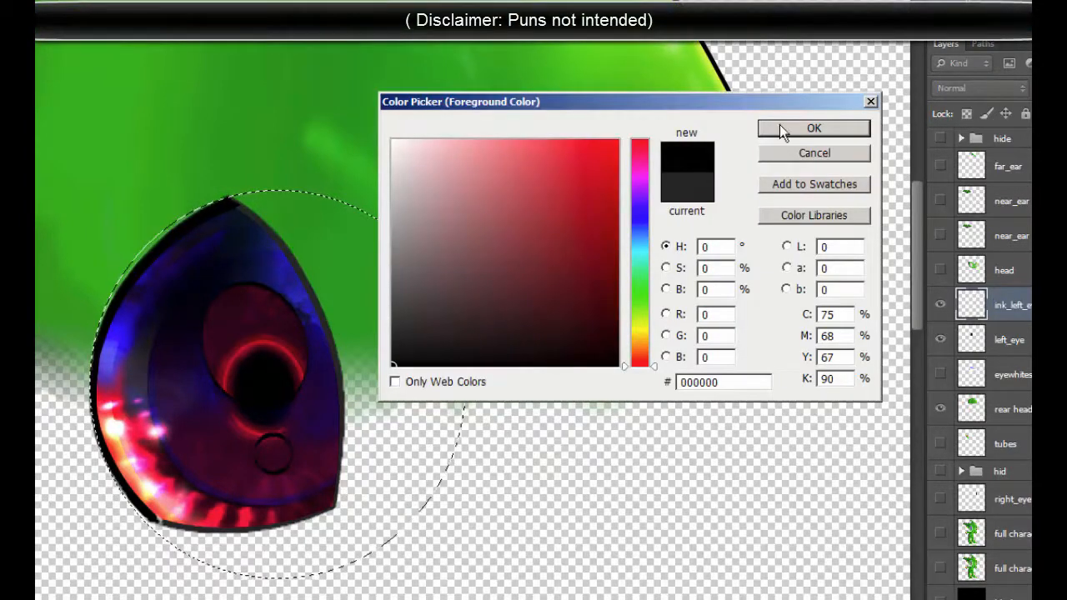
left_click(784, 131)
right_click(313, 273)
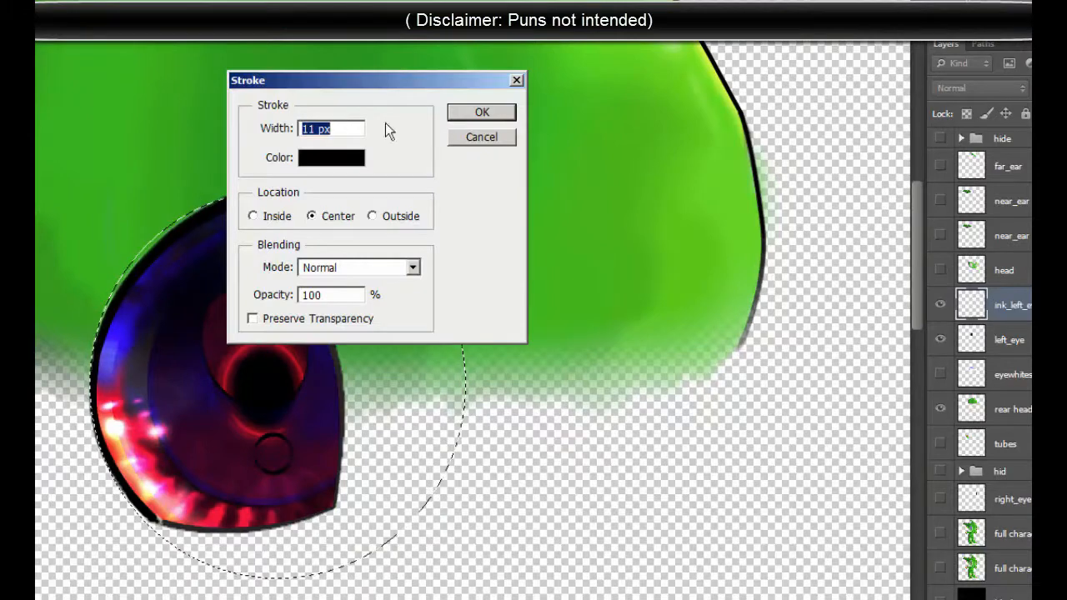
left_click(461, 119)
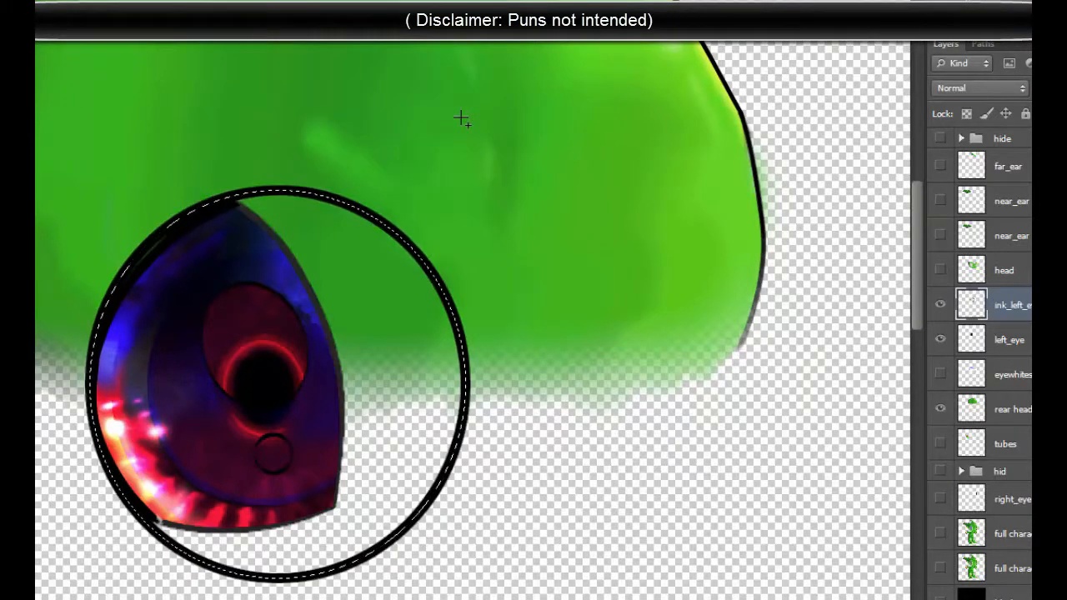
key("ctrl+z")
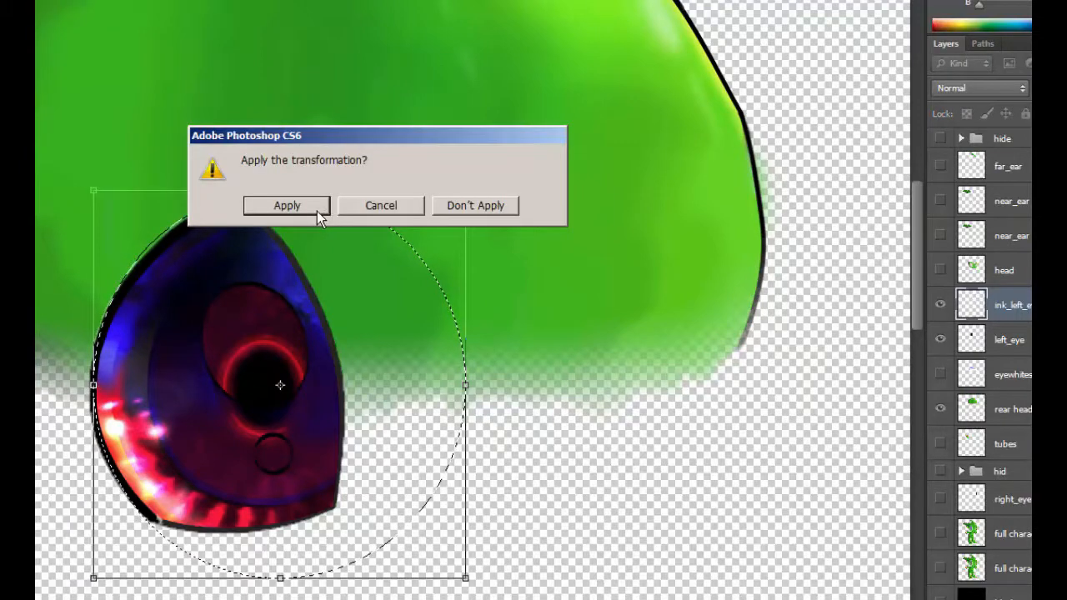
Narrow the elliptical selection slightly around the iris and try a 9 px black stroke on it
left_click(316, 208)
type("9")
key("Return")
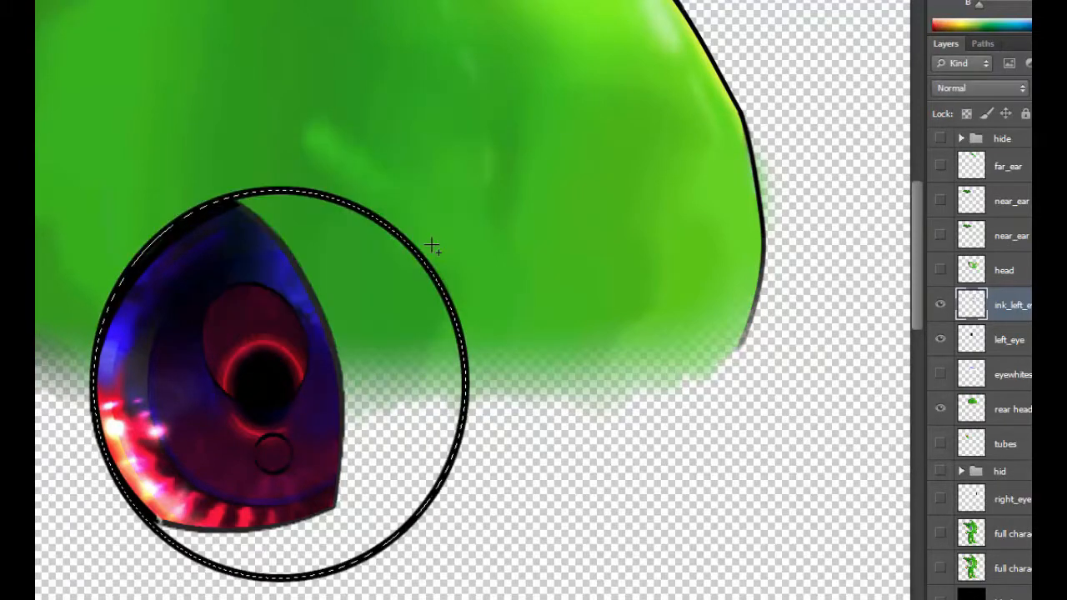
key("ctrl+z")
Stroke the elliptical selection on the ink_left_eye layer with an 11 px centred black line
right_click(367, 248)
left_click(400, 464)
type("11")
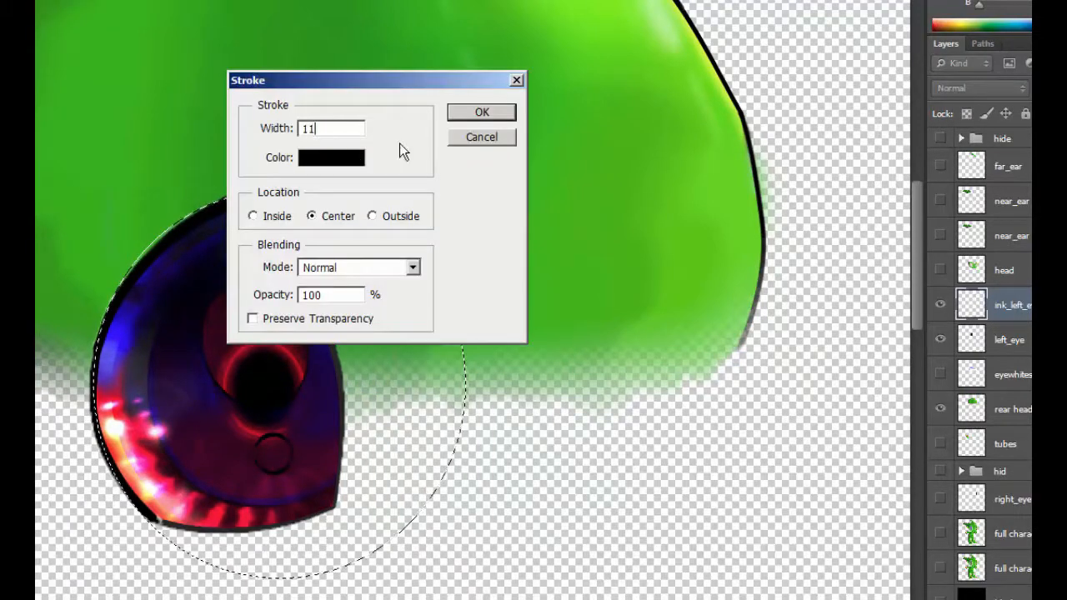
left_click(459, 112)
Add a blank layer above left_eye and duplicate the left_eye layer
left_click(1006, 338)
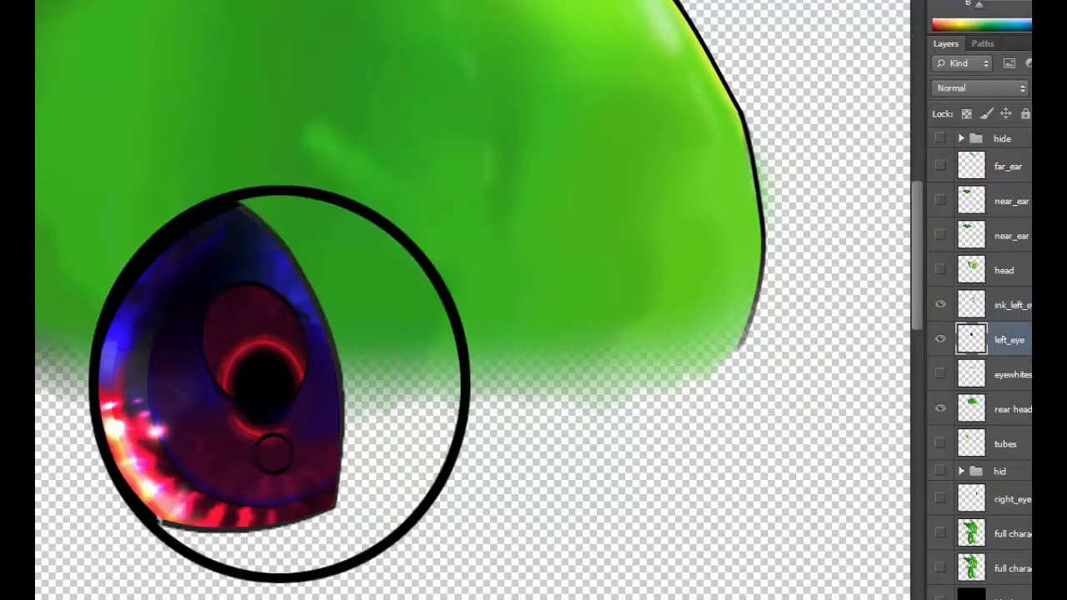
key("ctrl+shift+alt+n")
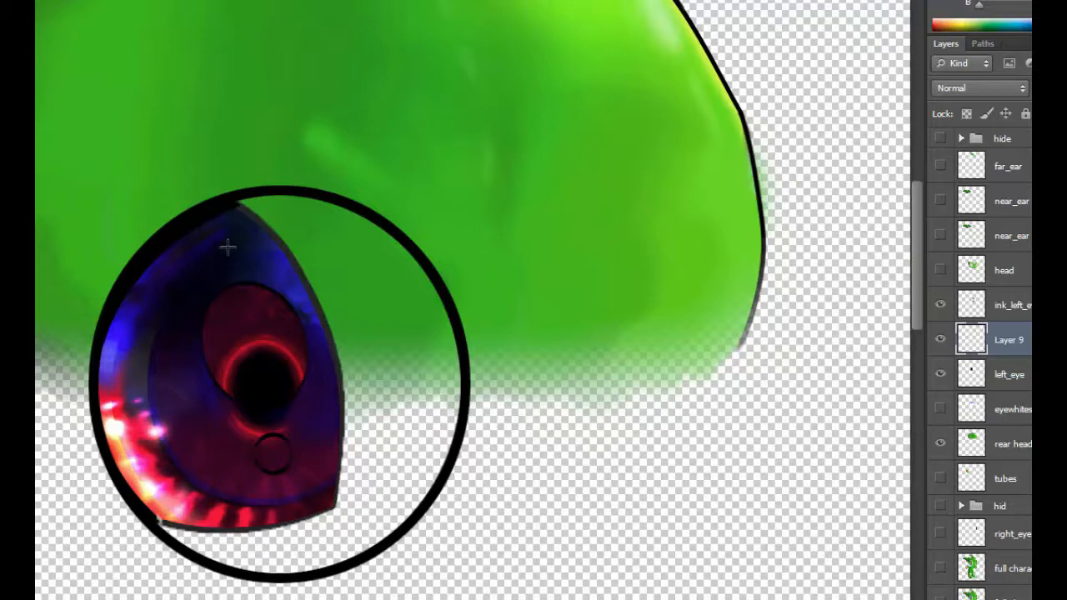
right_click(985, 378)
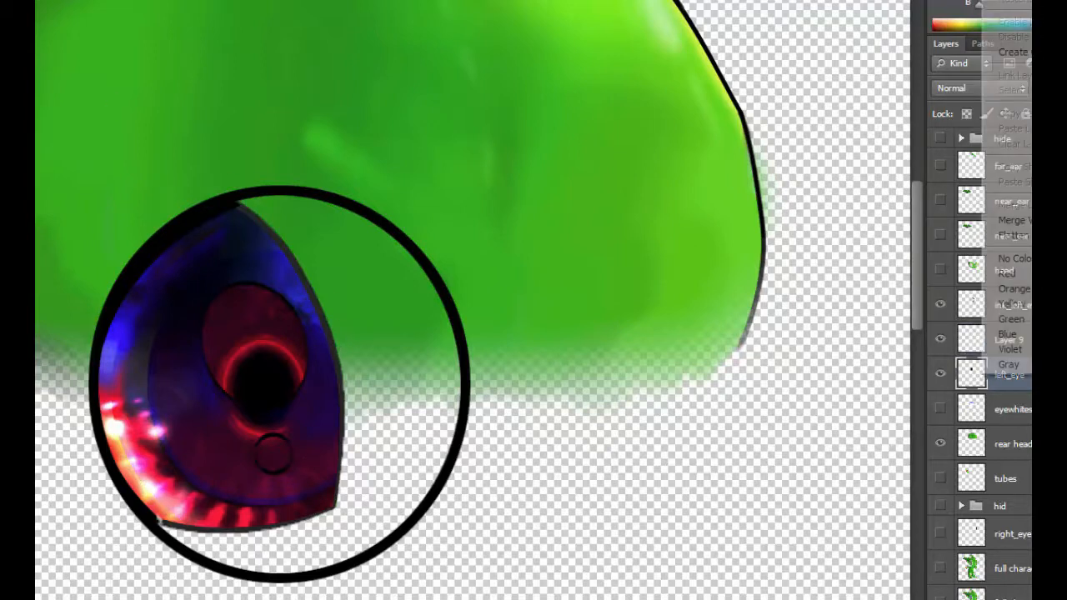
left_click(1009, 3)
left_click(530, 146)
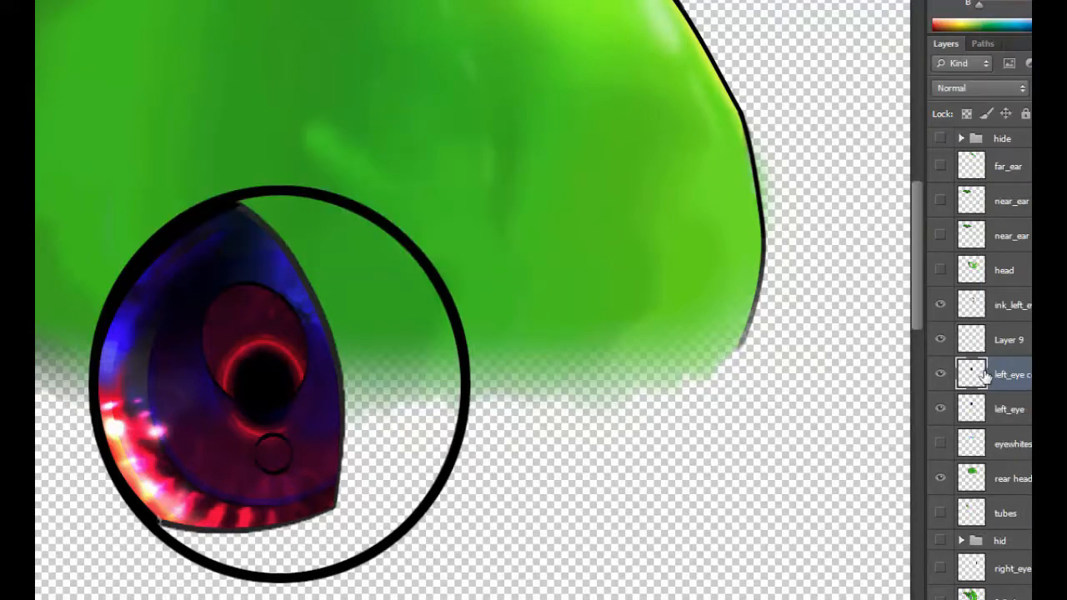
Hide the blank layer between the ink outline and the left eye copy, and delete it
left_click(940, 340)
left_click(1021, 348)
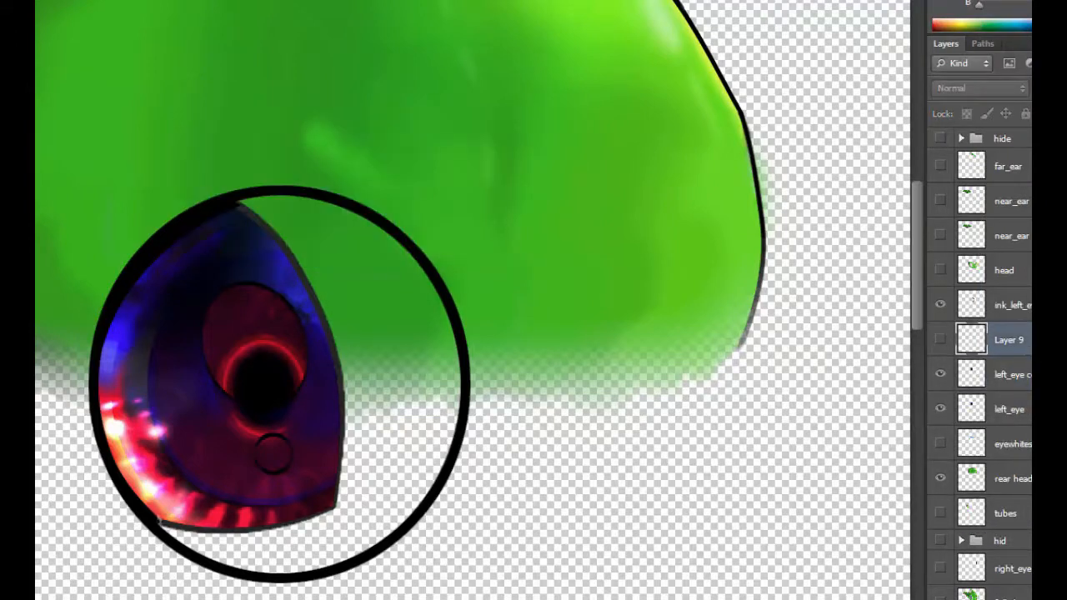
key("Delete")
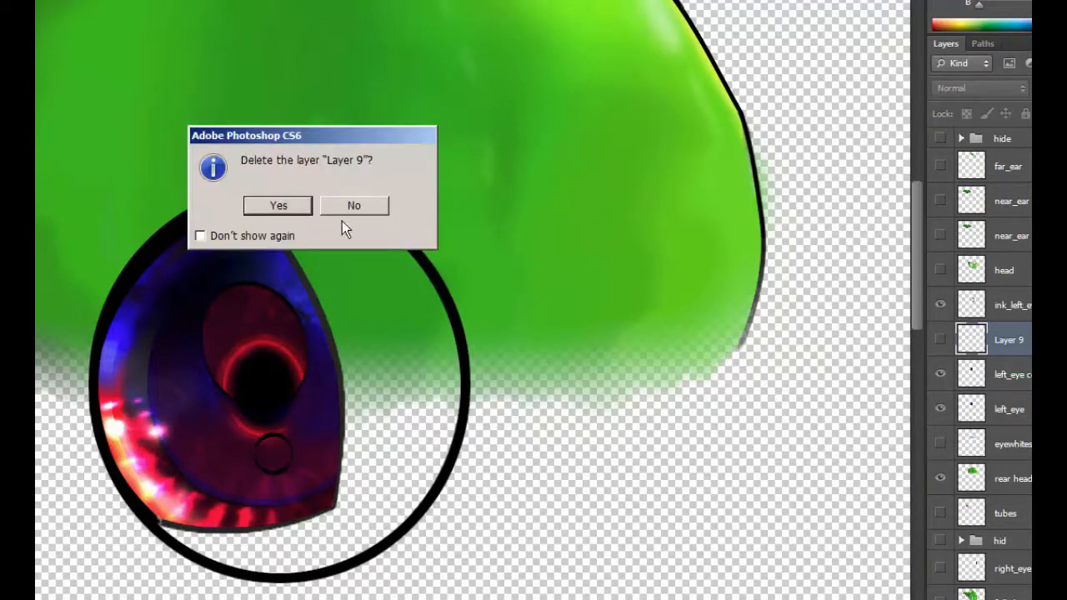
left_click(278, 203)
Stretch the left_eye copy slightly wider toward the open side of the ink outline
key("ctrl+t")
left_click_drag(349, 363, 359, 362)
key("Return")
Shrink the black ellipse on the ink_left_eye layer in width and height to fit the iris curve more closely
left_click(1020, 305)
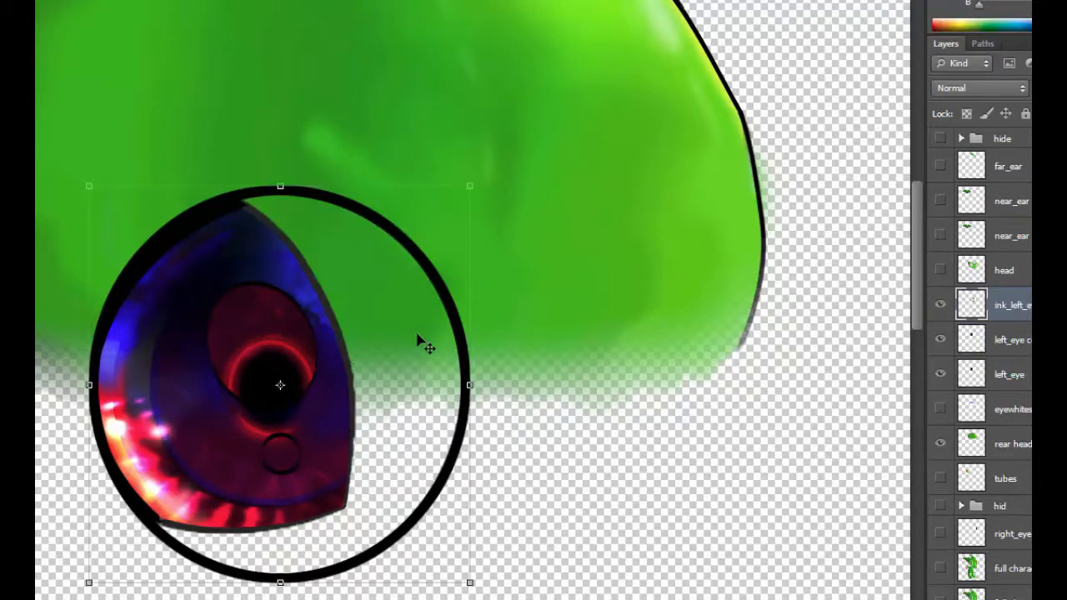
left_click_drag(470, 385, 449, 385)
left_click_drag(269, 583, 269, 568)
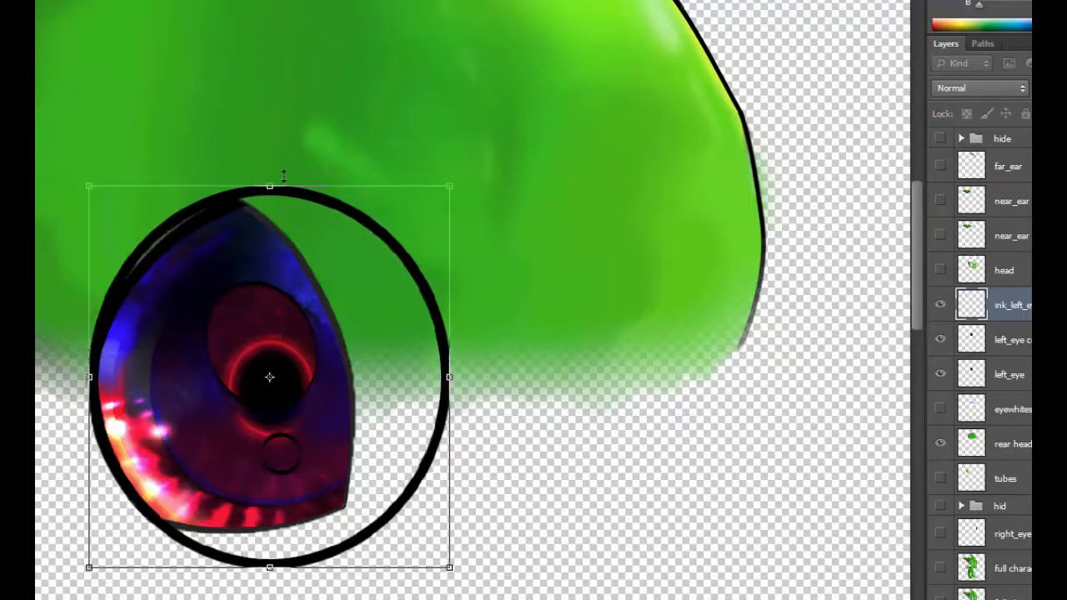
left_click_drag(267, 190, 269, 196)
left_click_drag(449, 377, 436, 380)
left_click_drag(265, 194, 271, 206)
left_click_drag(436, 385, 431, 386)
mouse_move(268, 568)
left_mouse_down()
mouse_move(272, 555)
mouse_move(272, 565)
left_mouse_up()
key("m")
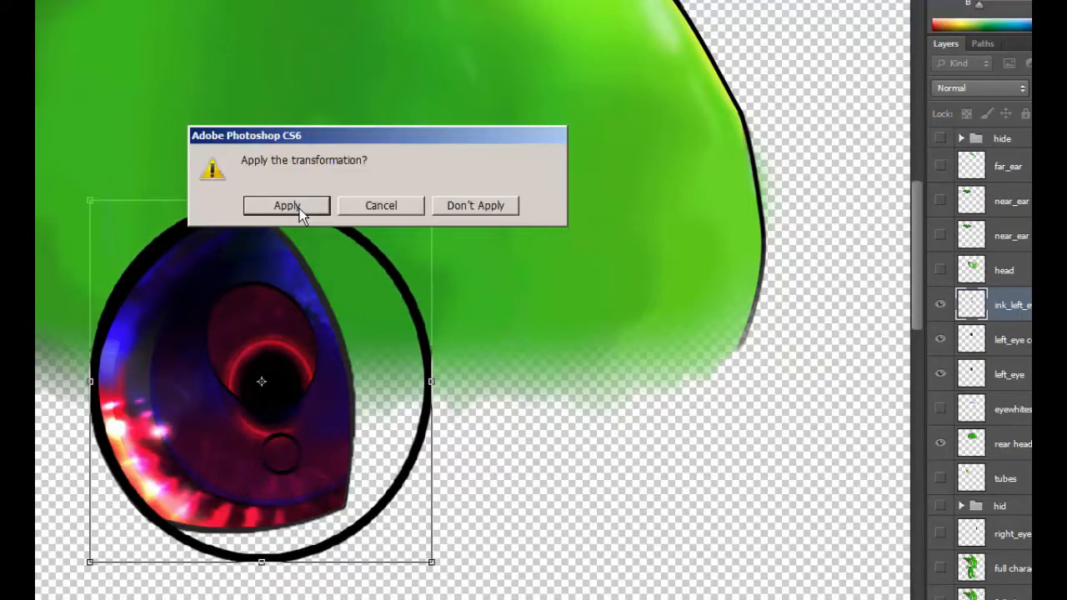
left_click(300, 214)
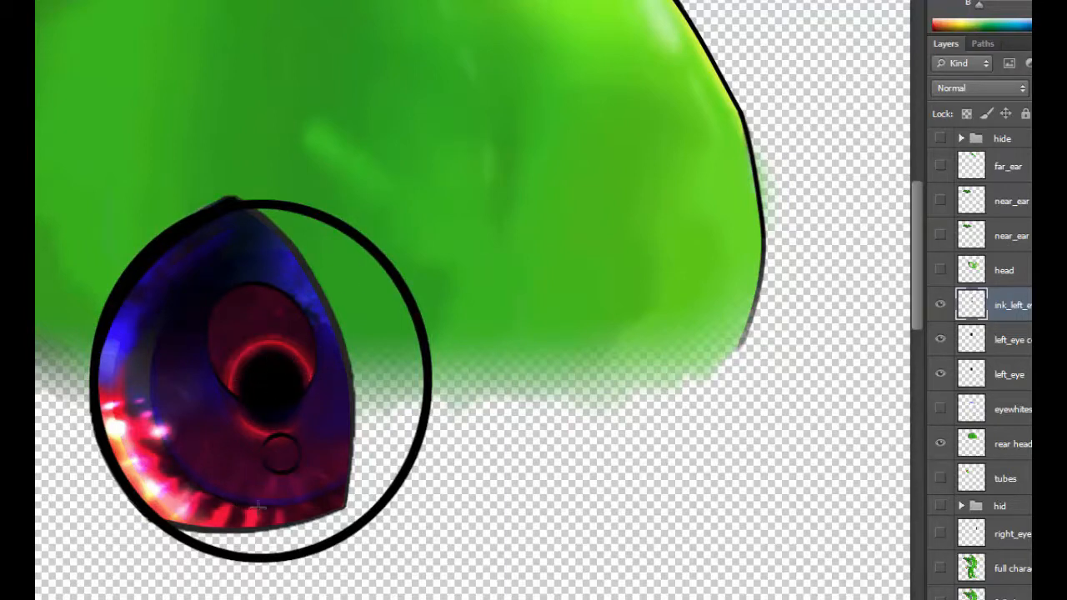
Hide the original left_eye layer and make its copy the active layer
left_click(1009, 340)
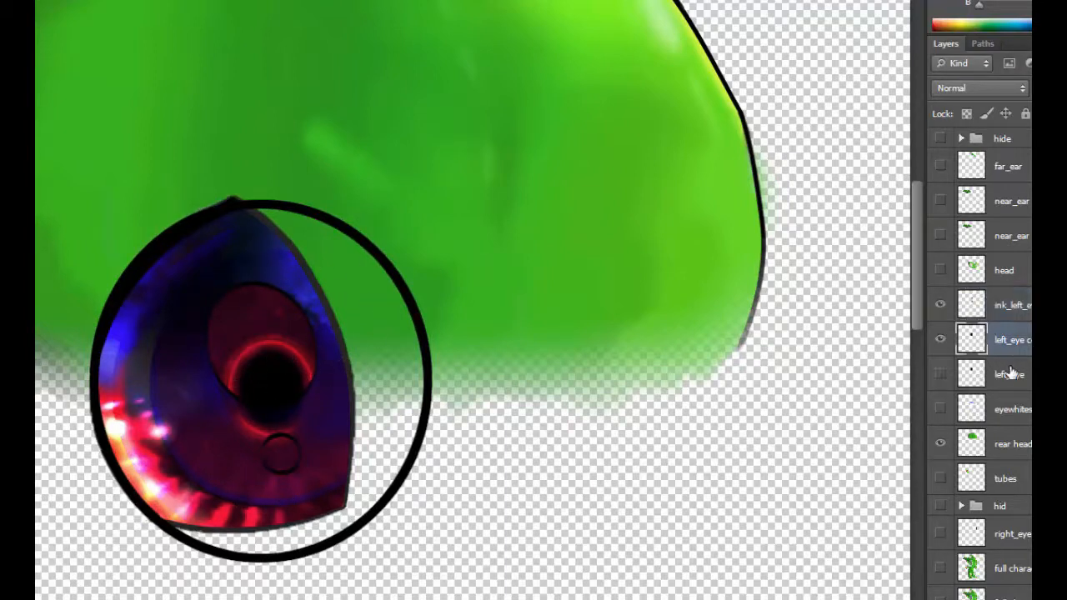
left_click(943, 374)
left_click(1017, 376)
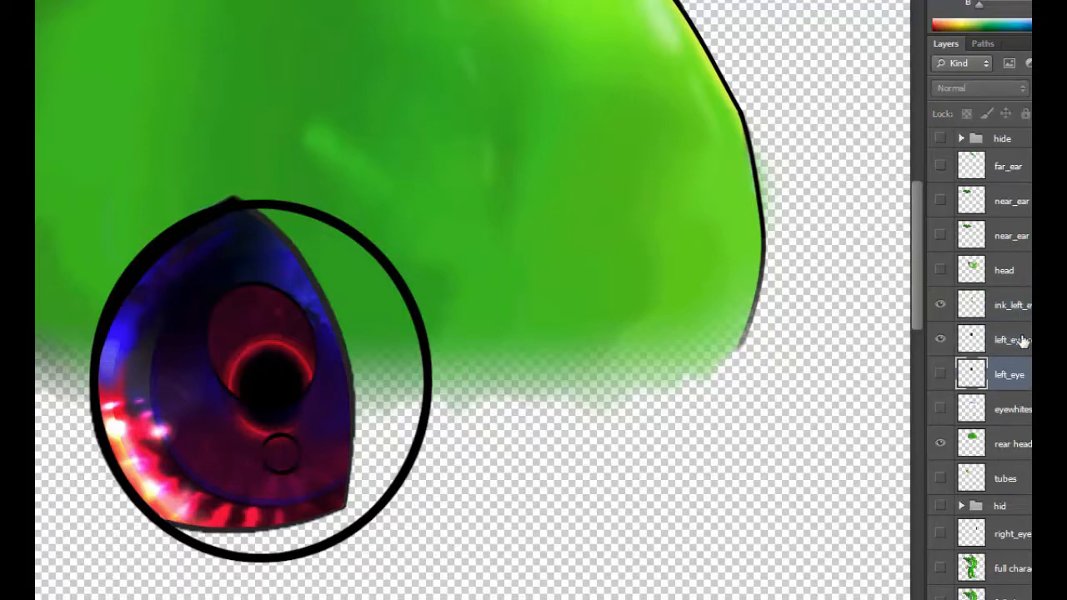
left_click(1022, 341)
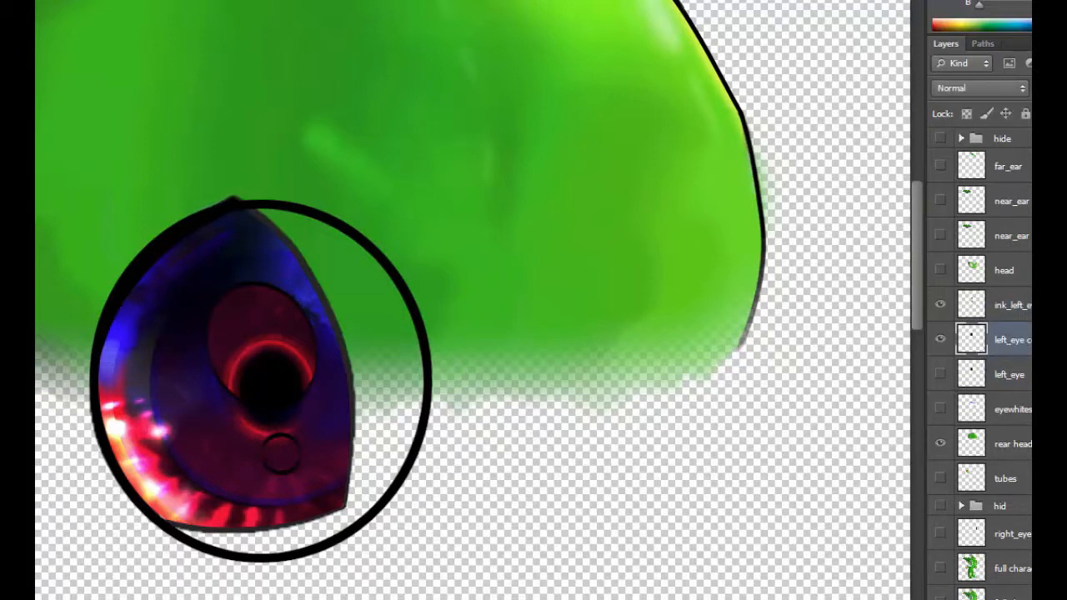
Erase the parts of the left_eye copy that stick out past the upper edge of the ink outline, using a smaller eraser
key("bracketleft")
key("bracketleft")
key("bracketleft")
key("bracketleft")
key("bracketleft")
left_click_drag(230, 188, 204, 197)
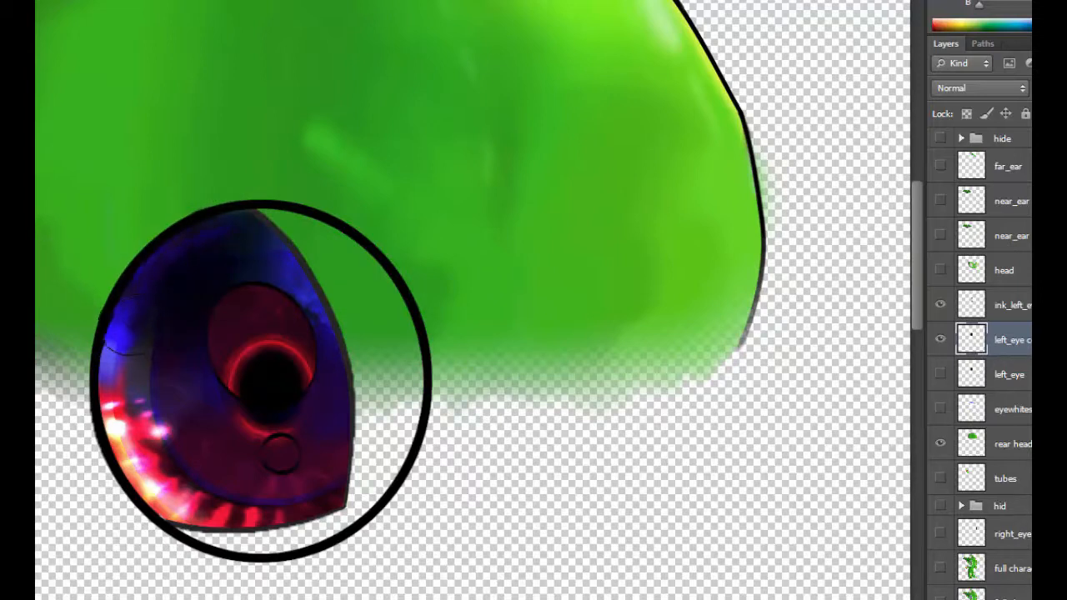
Duplicate the left_eye copy, flip it horizontally as a semi-transparent mirror image, and narrow it over the empty half of the eye
right_click(994, 339)
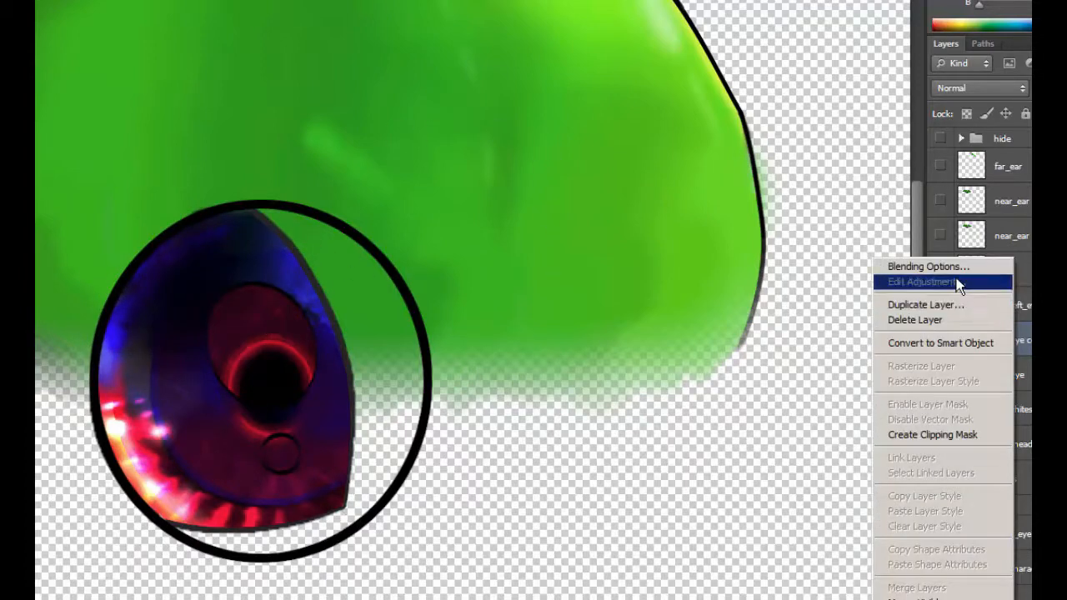
left_click(917, 305)
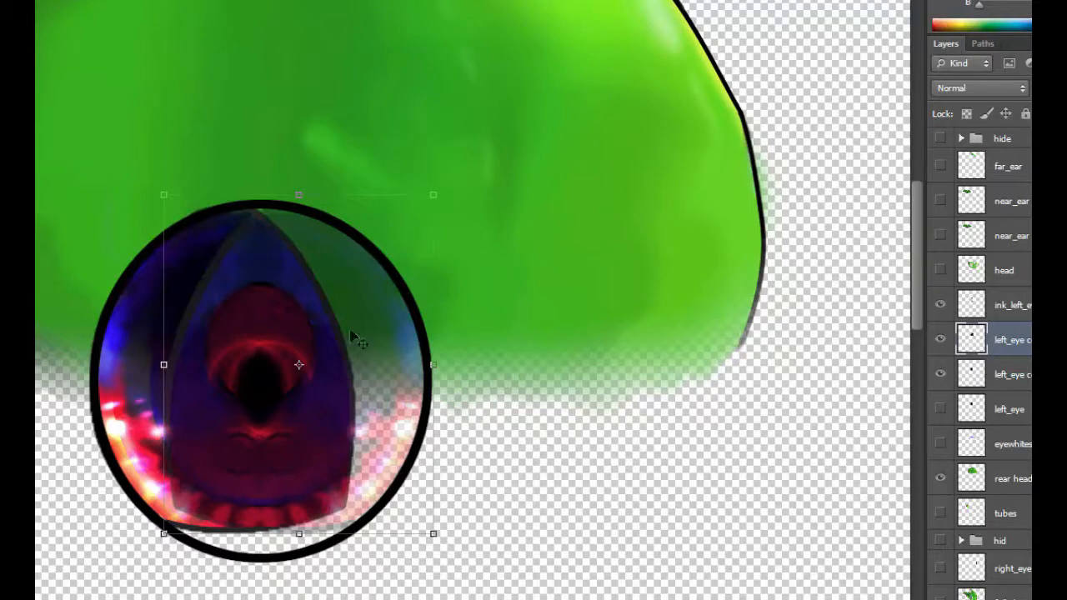
left_click_drag(164, 365, 164, 366)
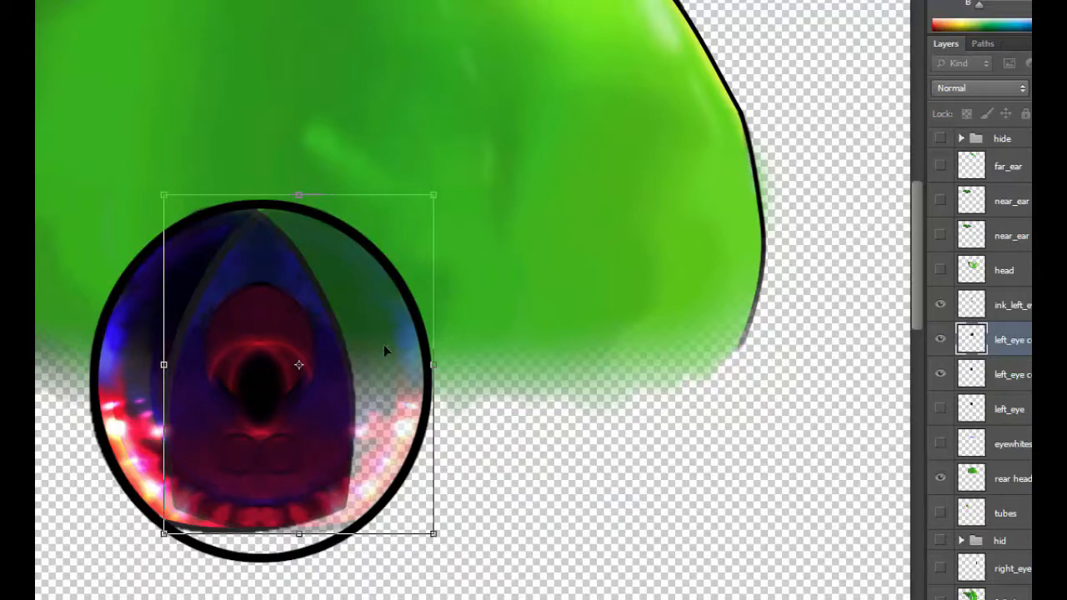
left_click_drag(165, 365, 188, 365)
left_click_drag(432, 365, 449, 370)
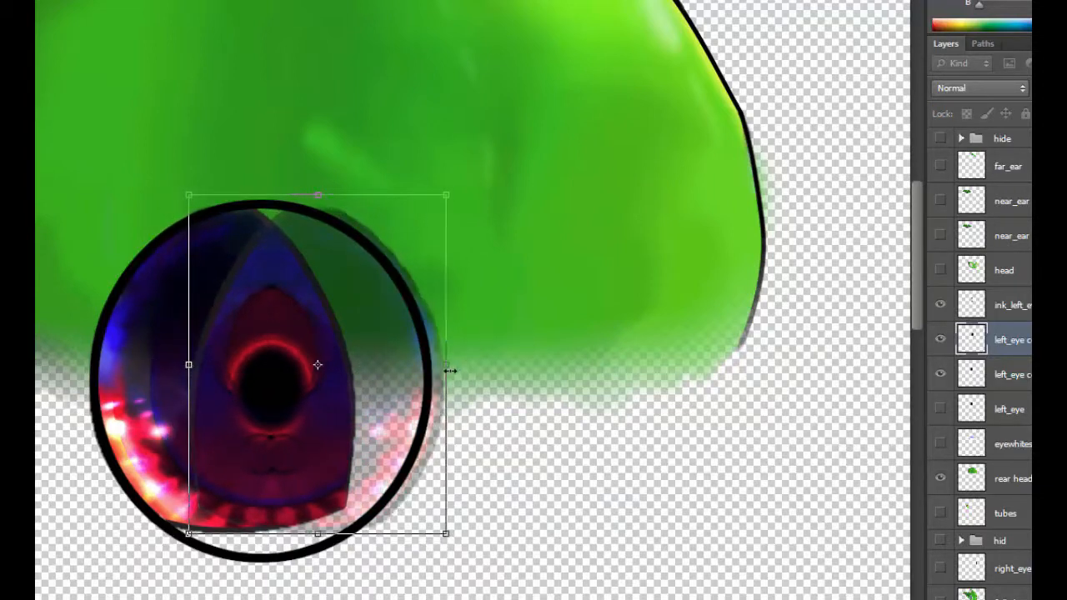
Warp the mirrored eye half so its outer edge follows the ink outline and its pupil lines up with the original
left_click_drag(441, 223, 411, 240)
left_click_drag(347, 206, 340, 210)
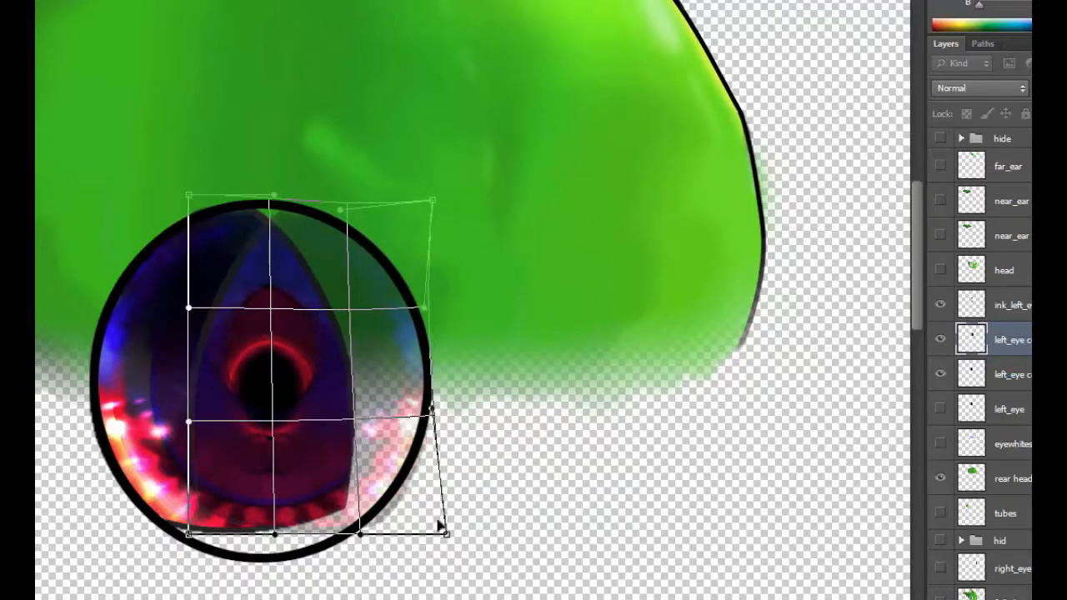
left_click_drag(447, 533, 414, 531)
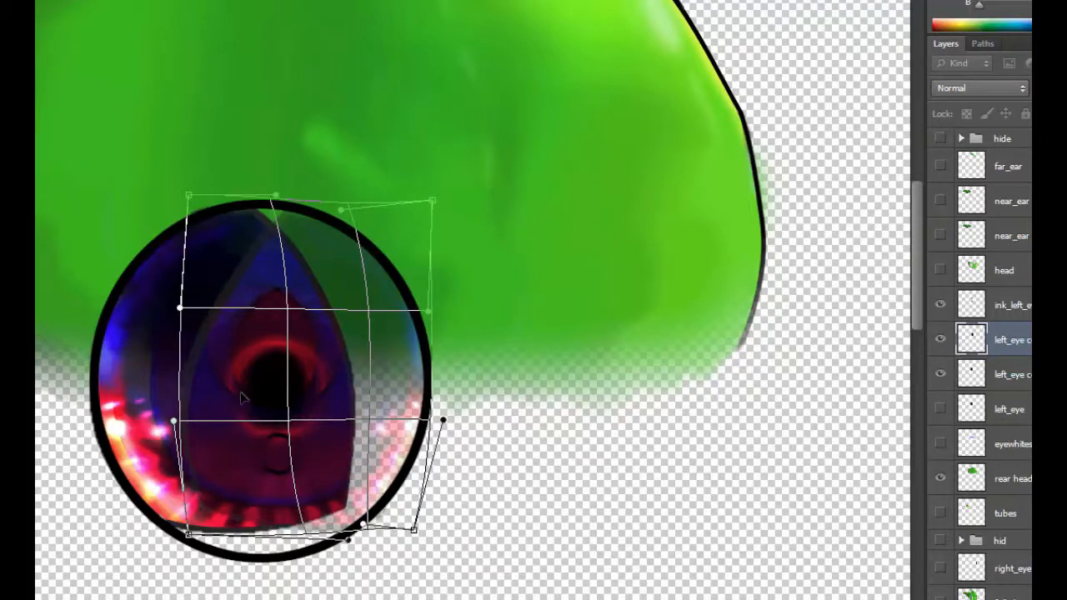
left_click_drag(238, 392, 227, 392)
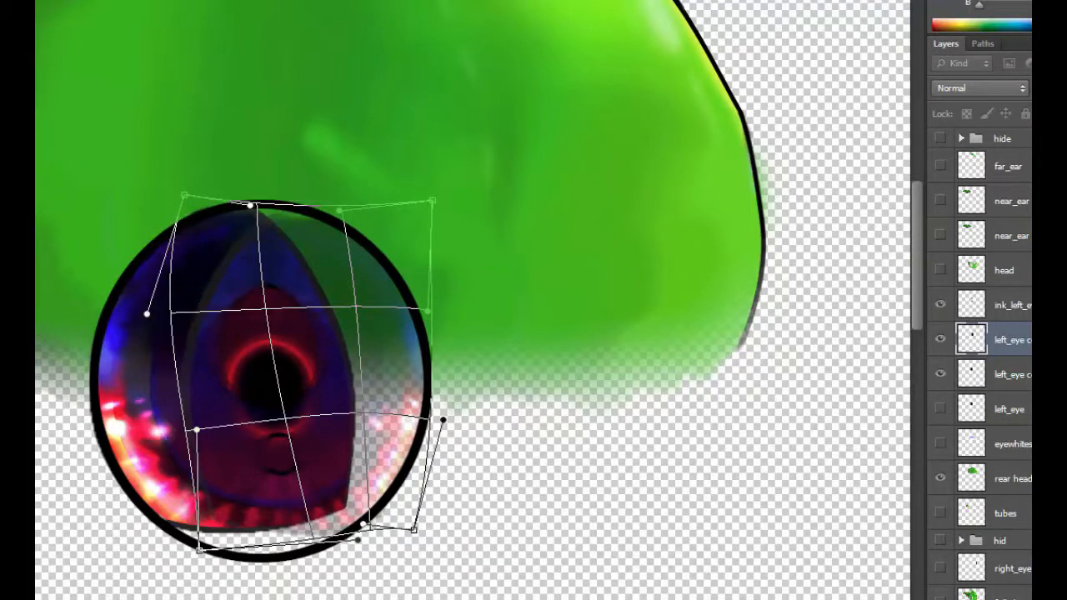
key("Return")
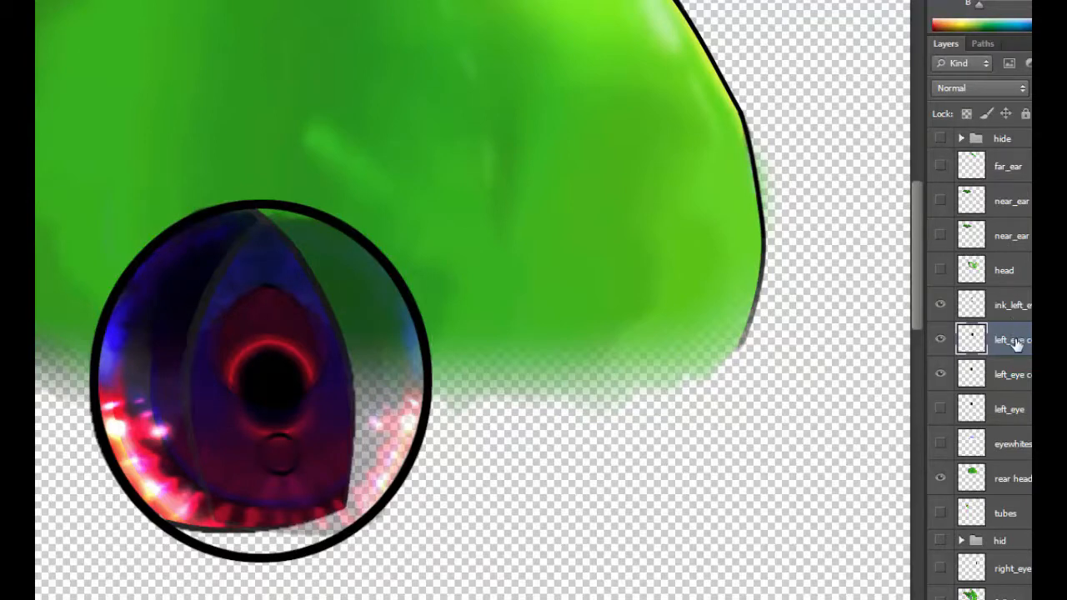
Restore the mirrored half to full opacity and erase its hard dark edge so both eye halves blend together
right_click(1015, 333)
key("Escape")
key("0")
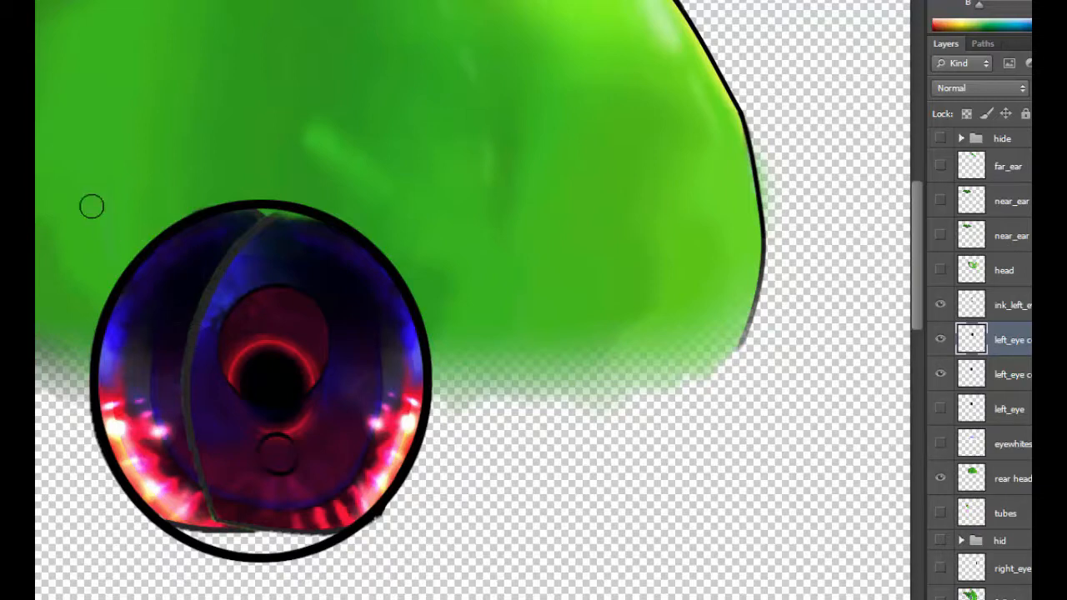
left_click_drag(209, 302, 191, 364)
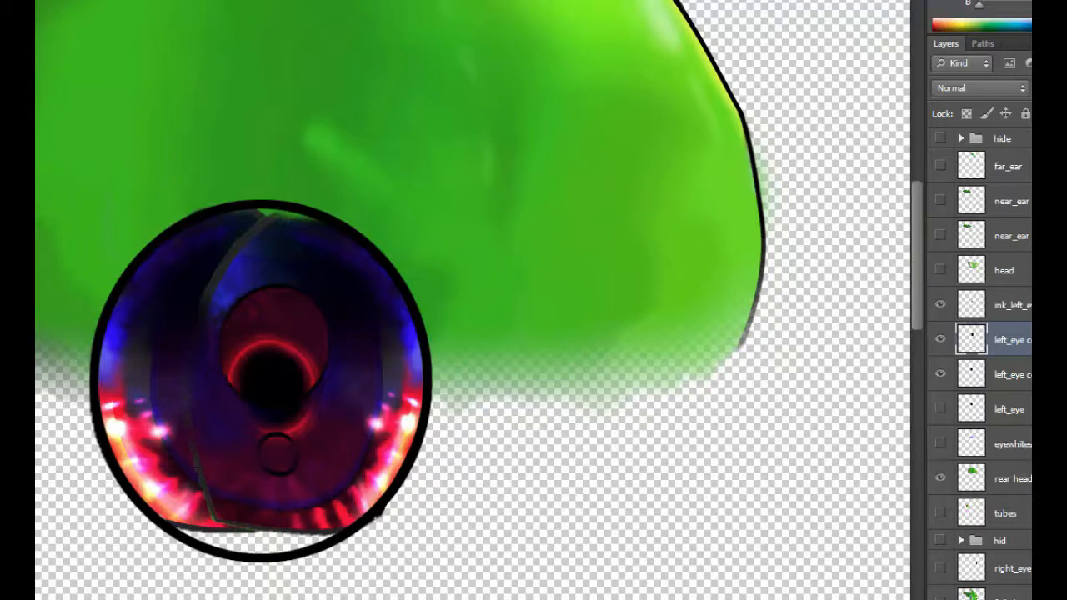
left_click_drag(233, 287, 224, 499)
left_click_drag(260, 219, 225, 265)
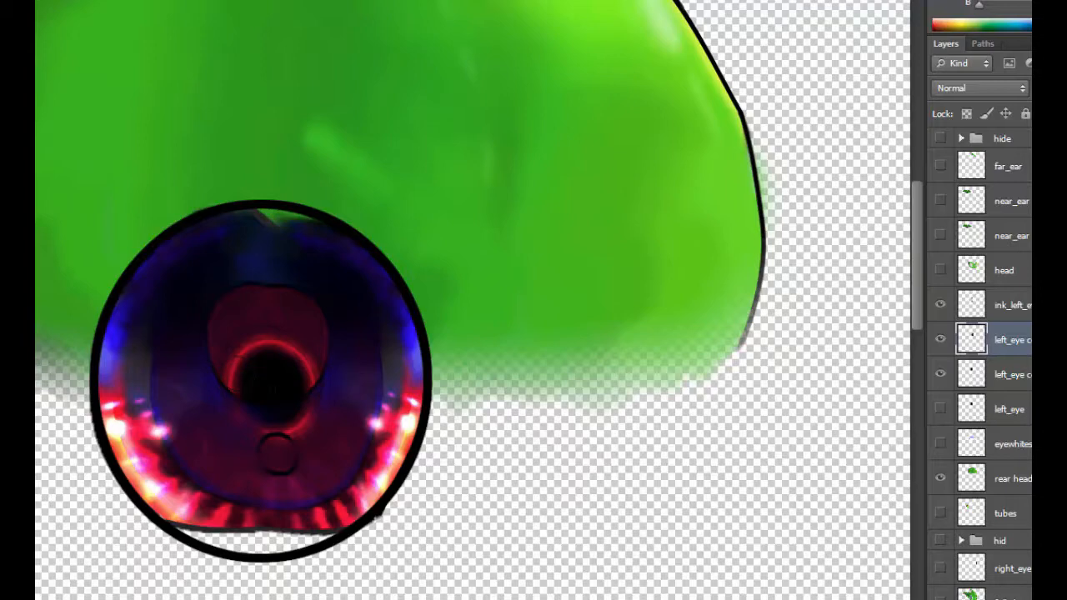
Clone out the small ring below the pupil with the Clone Stamp at 45% opacity, sampling all layers
key("ctrl+plus")
left_click_drag(84, 441, 37, 441)
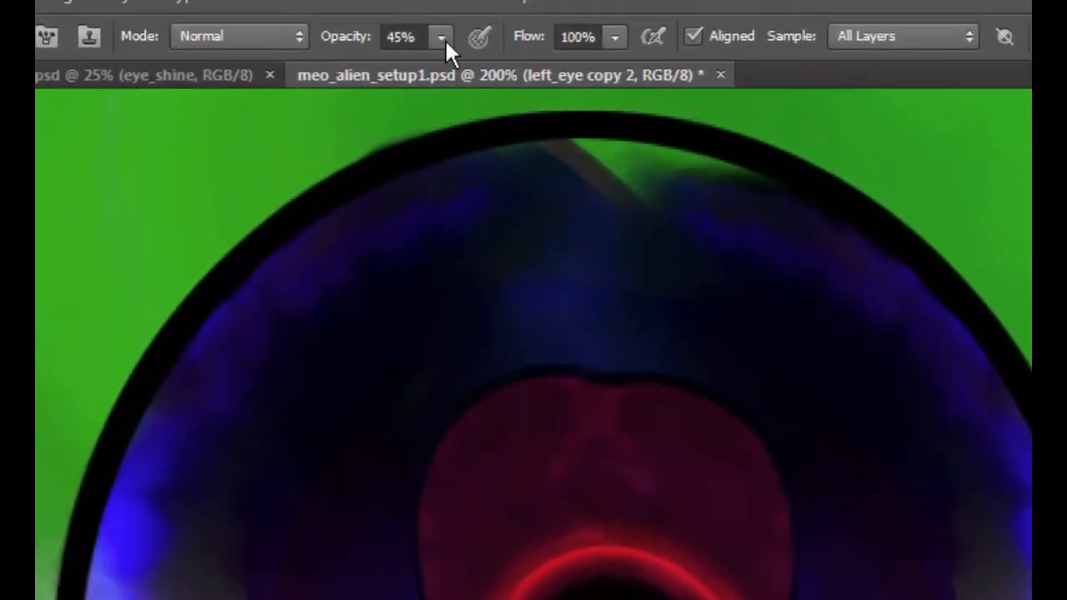
left_click(445, 40)
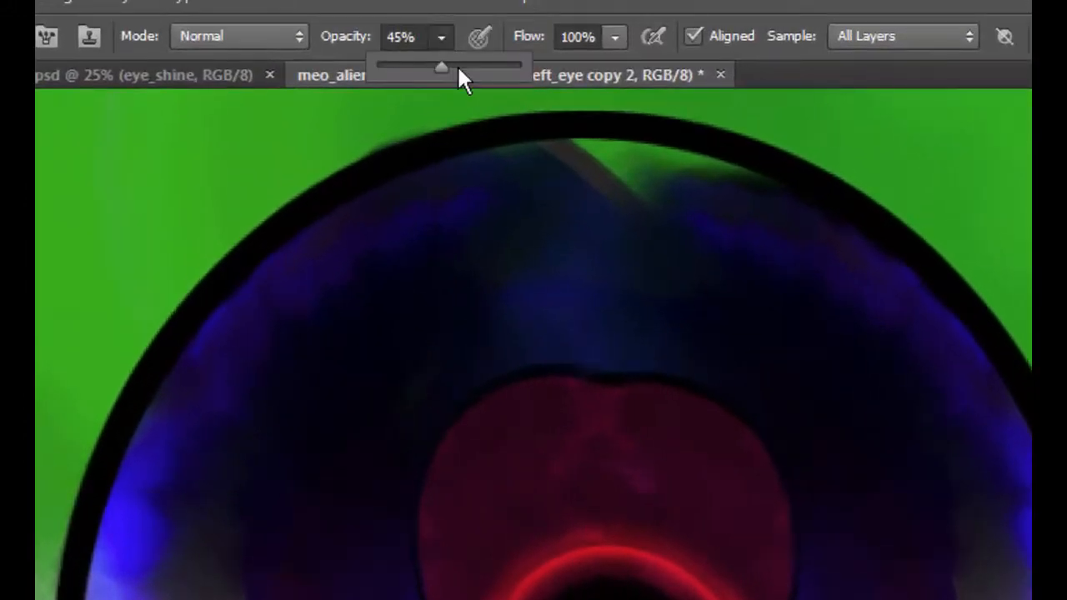
key("Return")
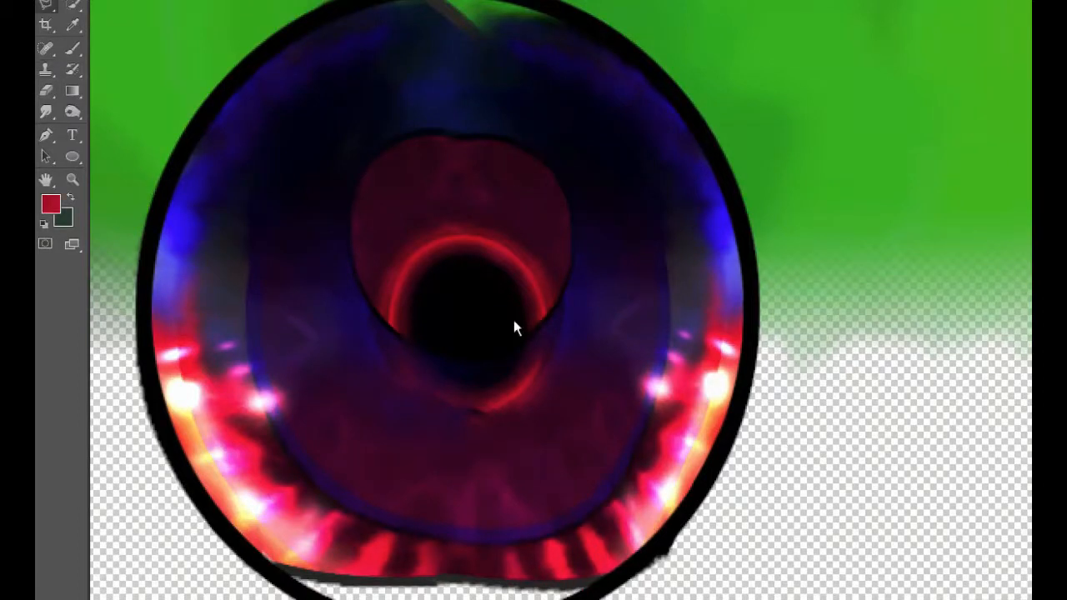
Fit a small piece of the red glow into the gap beneath the pupil, rotating it about 50 degrees to continue the ring
mouse_move(500, 376)
left_mouse_down()
mouse_move(488, 377)
mouse_move(515, 392)
mouse_move(553, 374)
mouse_move(555, 355)
left_mouse_up()
key("ctrl+t")
left_click_drag(555, 357, 521, 403)
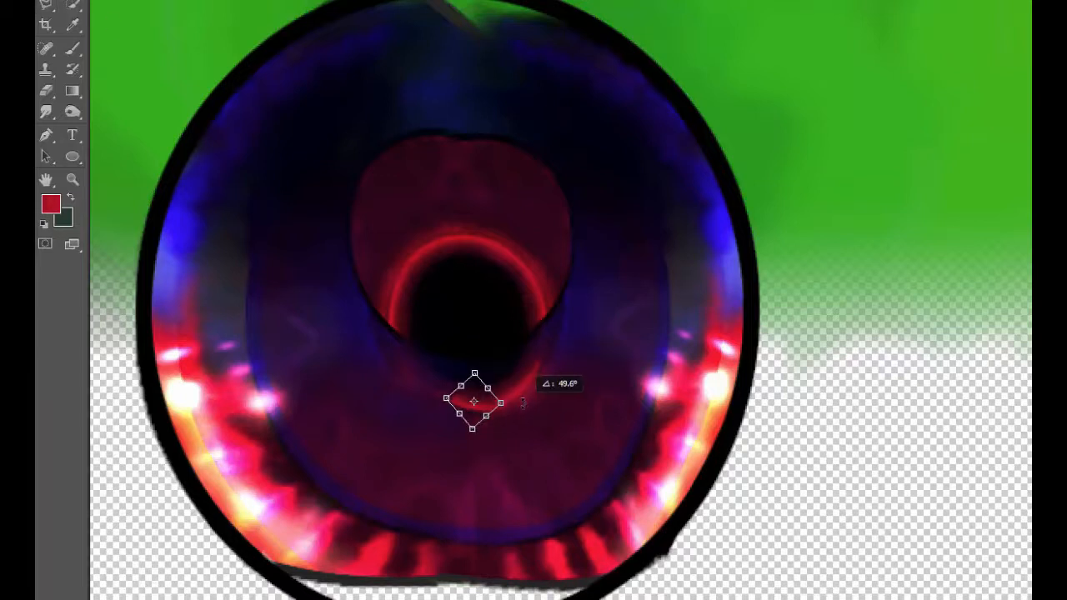
key("Return")
key("ctrl+d")
key("e")
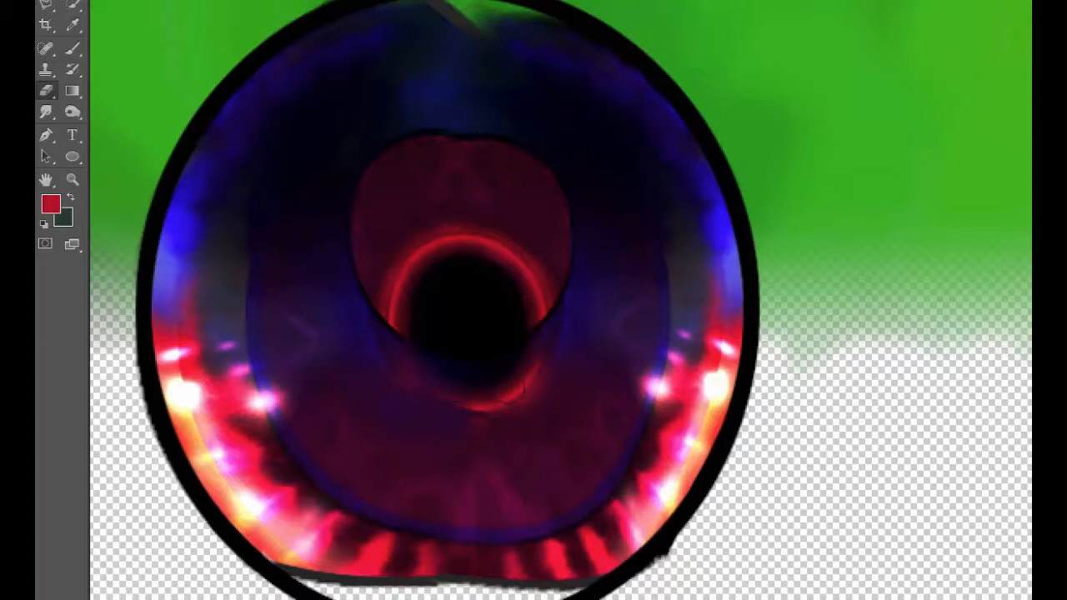
Smudge the dark edge along the bottom of the iris into the neighbouring colours
left_click(46, 111)
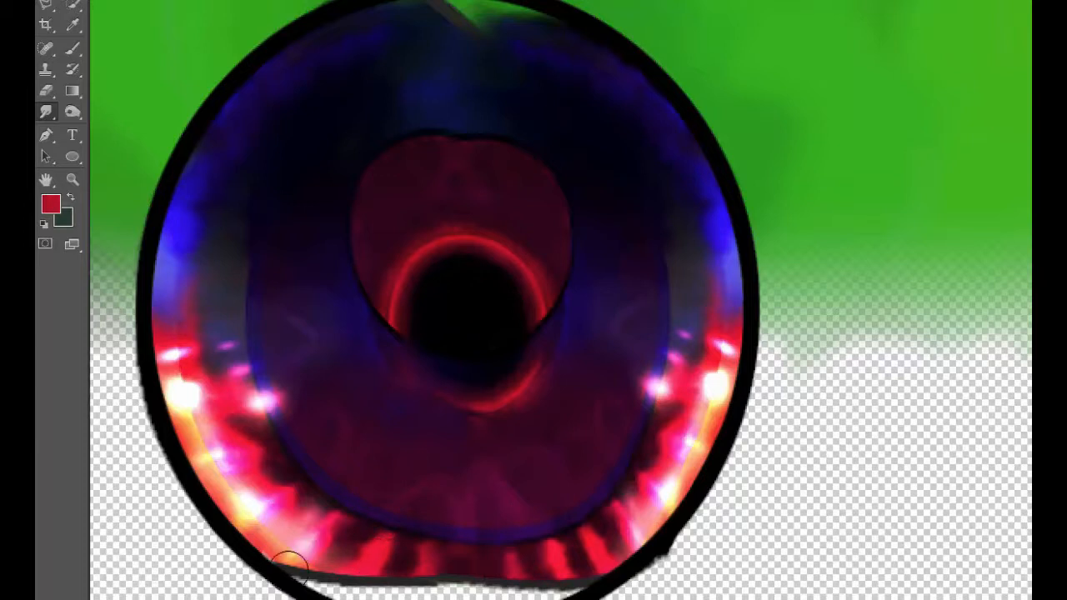
left_click_drag(291, 566, 315, 547)
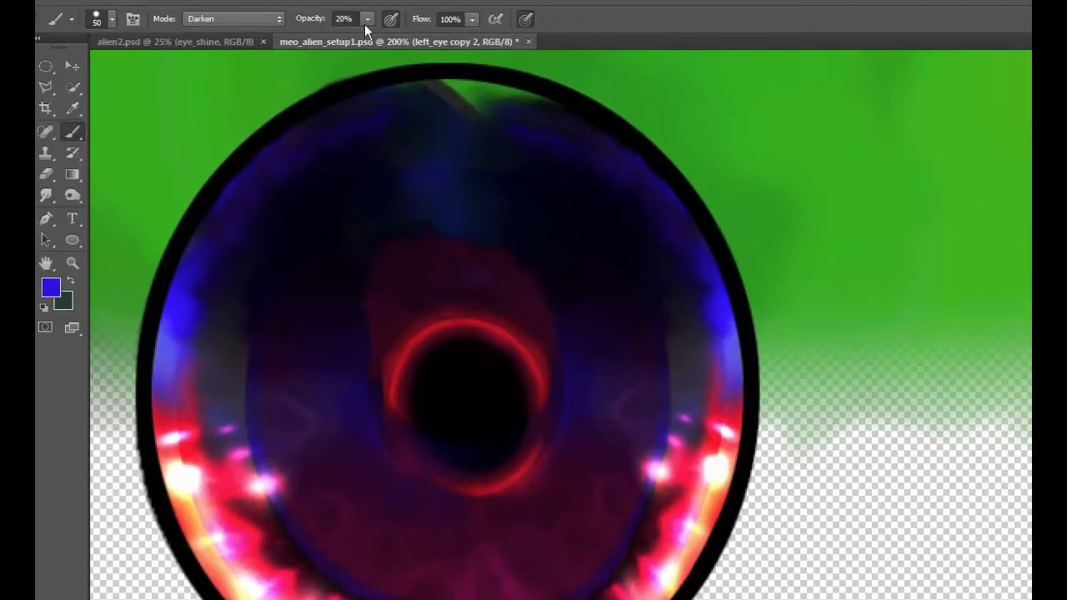
Darken the maroon area and red ring above the pupil with a brush in Darken mode at 20% opacity
left_click(272, 20)
left_click(213, 93)
left_click(52, 290)
key("Return")
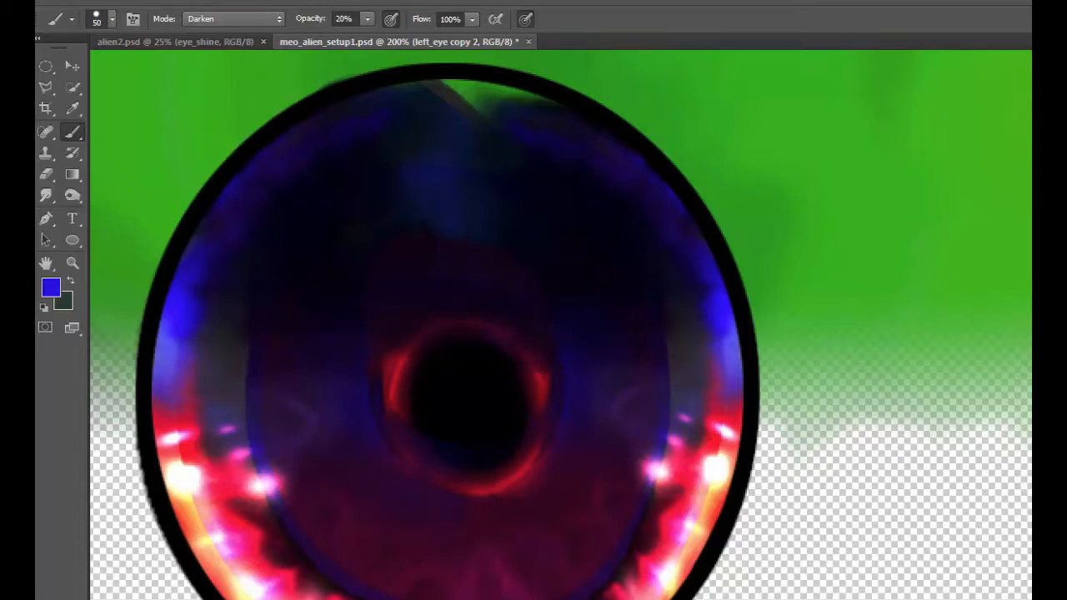
Set the blue brush to Linear Dodge (Add) mode with a soft round tip, 0% hardness and 15 px size
left_click(234, 19)
left_click(222, 212)
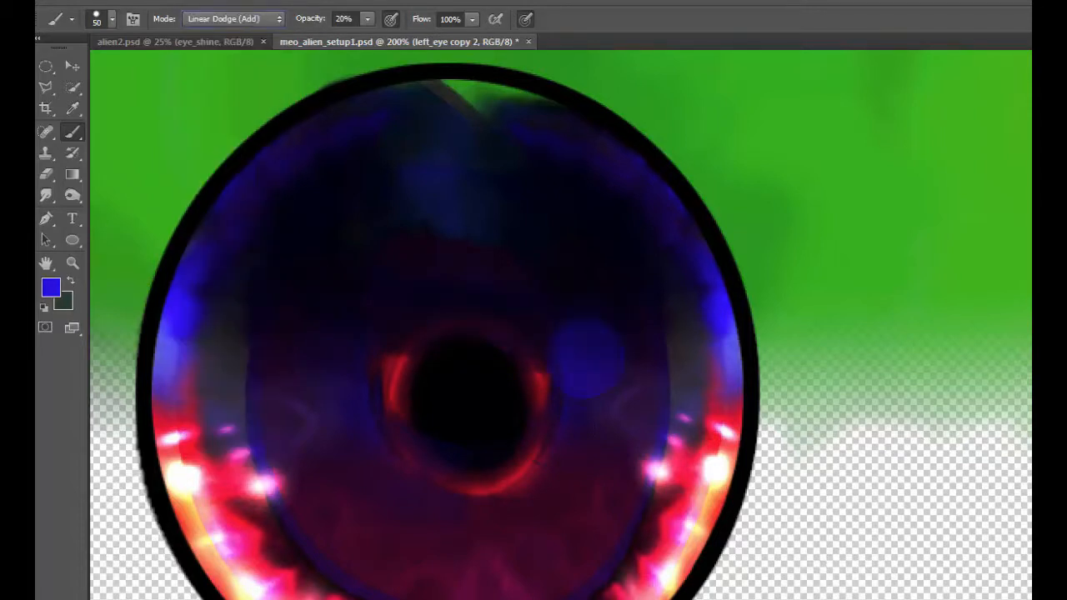
key("ctrl+z")
left_click(112, 19)
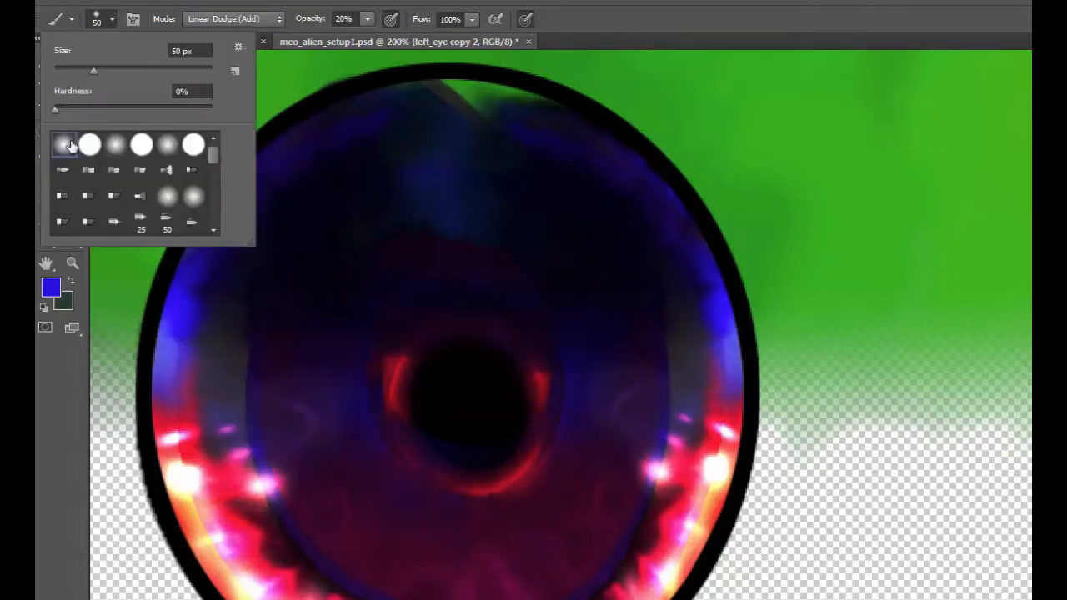
left_click(847, 93)
key("ctrl+z")
key("bracketleft")
key("bracketleft")
key("bracketleft")
key("bracketleft")
key("bracketleft")
key("bracketleft")
key("bracketleft")
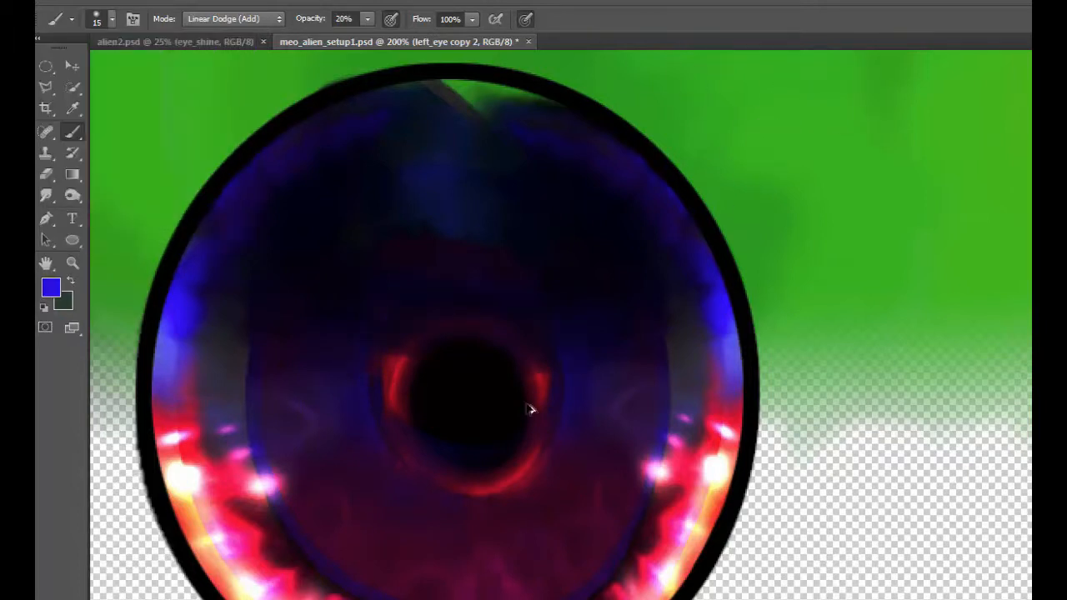
Select an ellipse around the pupil, enlarge the selection slightly beyond the red ring, and paint a soft blue glow around its outside
key("m")
left_click_drag(396, 319, 553, 496)
key("ctrl+t")
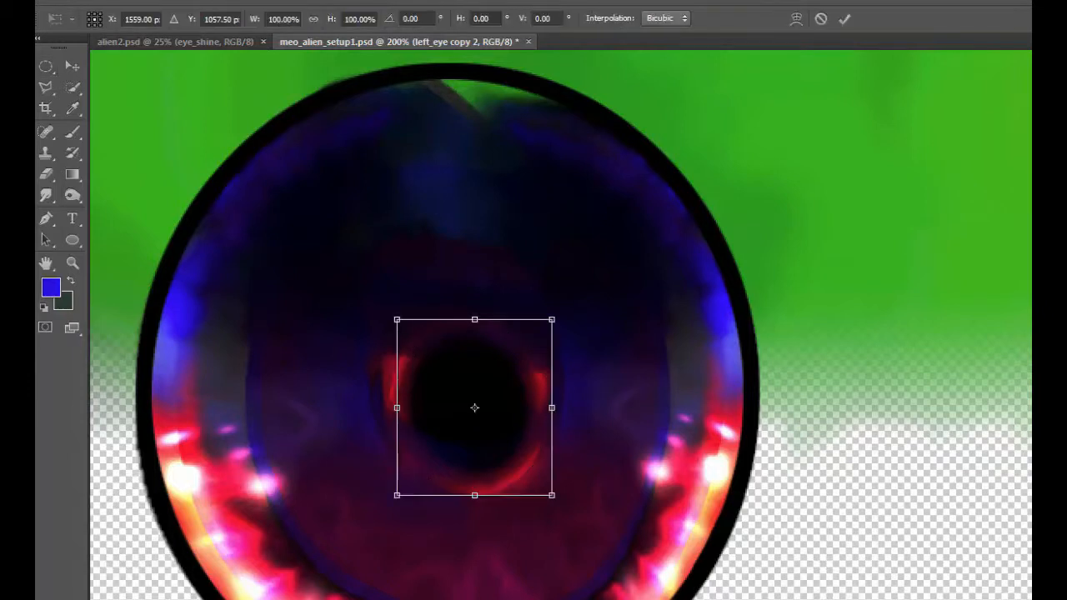
left_click_drag(397, 319, 371, 300)
key("Return")
right_click(522, 381)
left_click(577, 403)
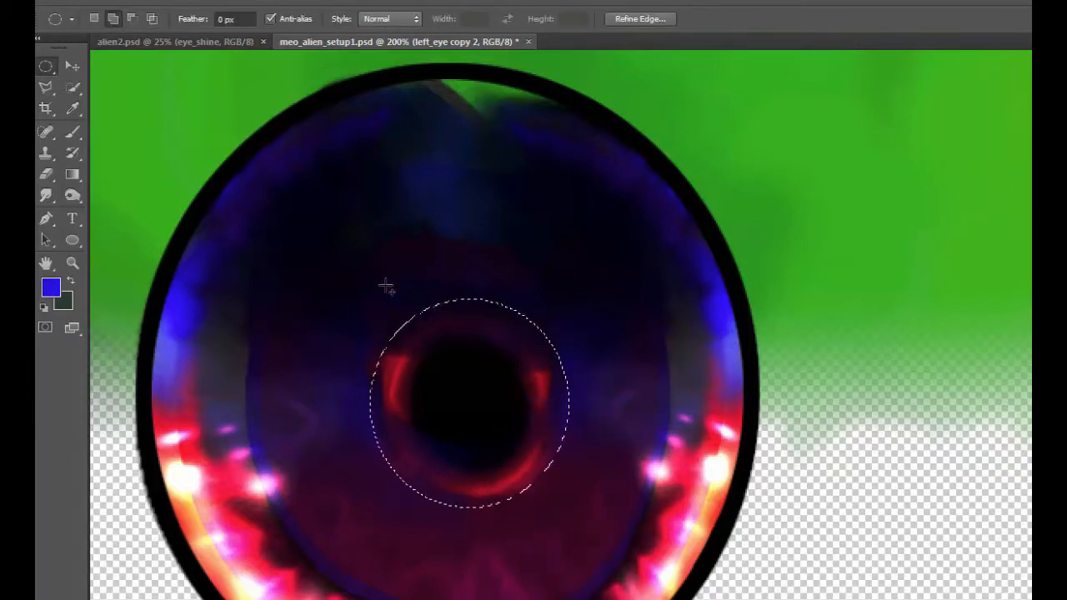
key("ctrl+z")
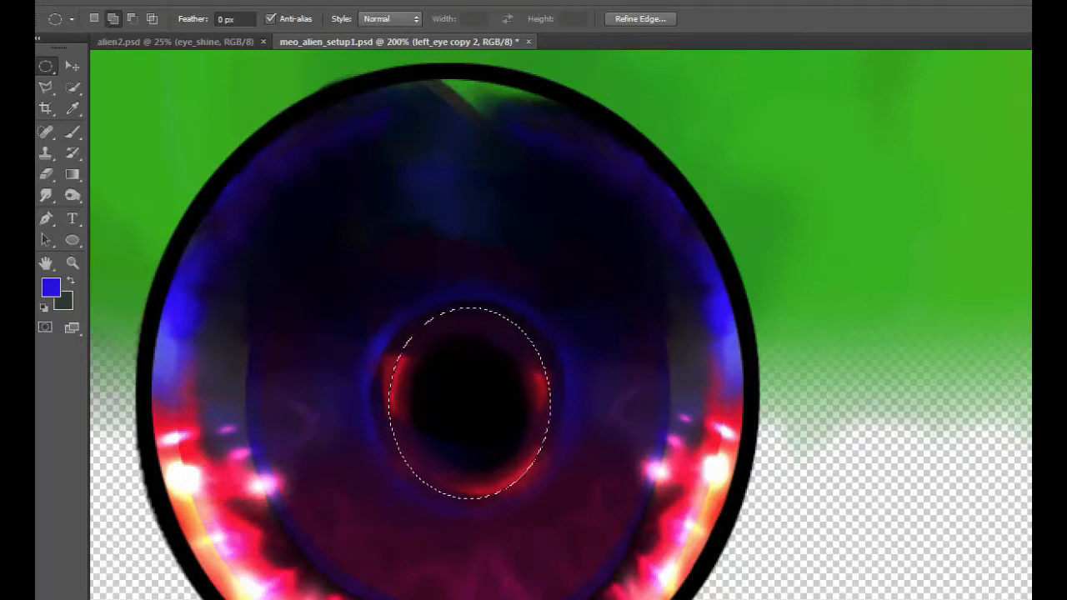
Copy the selected pupil to a new layer and add an Inner Glow in #ff1c4c with a size of 18 px
key("ctrl+j")
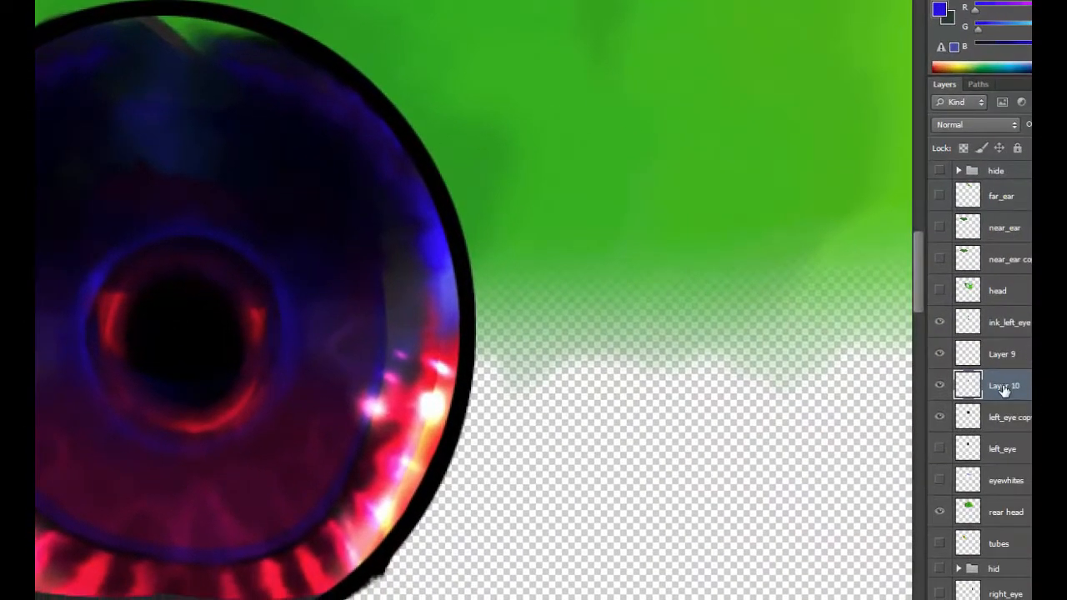
right_click(993, 381)
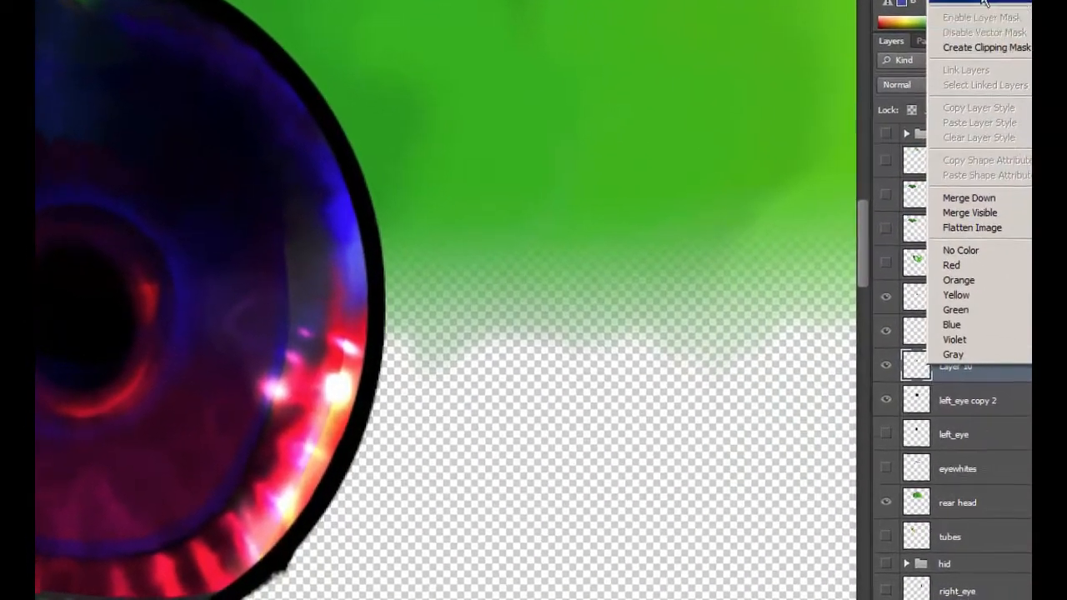
left_click(1009, 2)
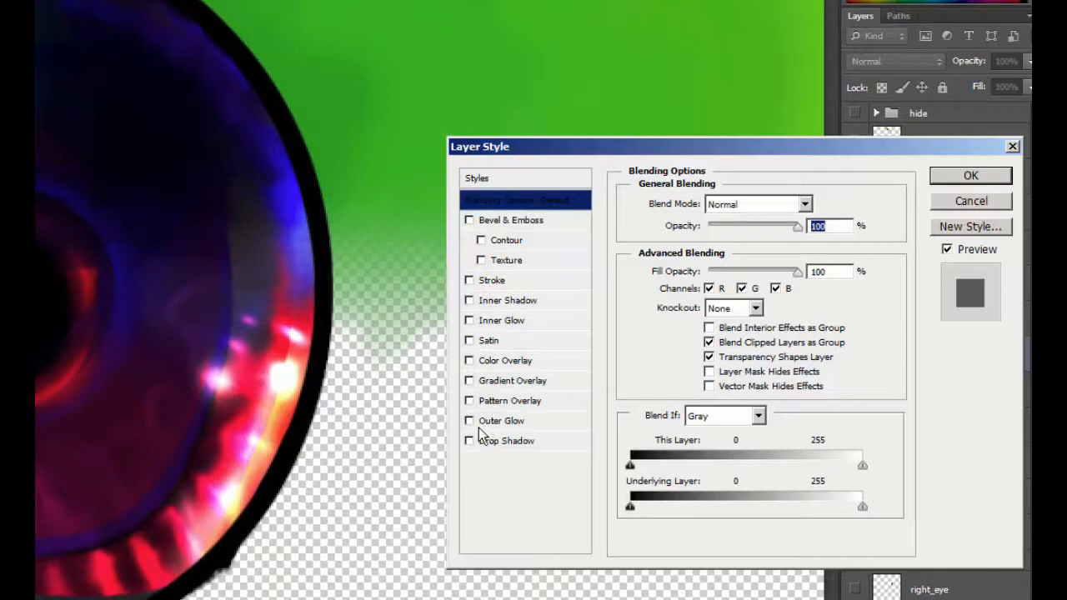
left_click(501, 321)
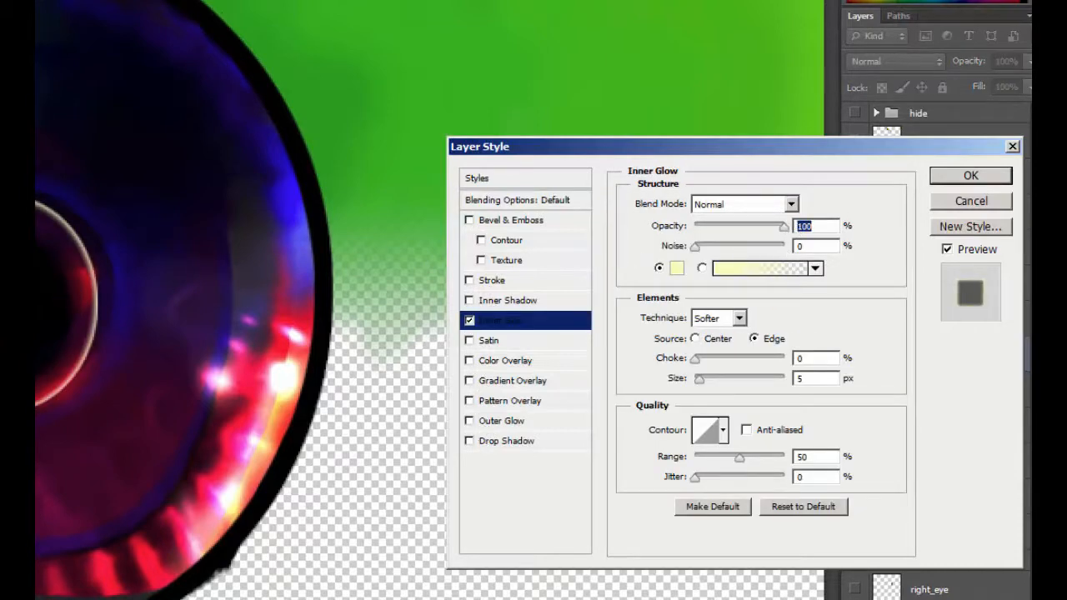
left_click_drag(698, 379, 707, 380)
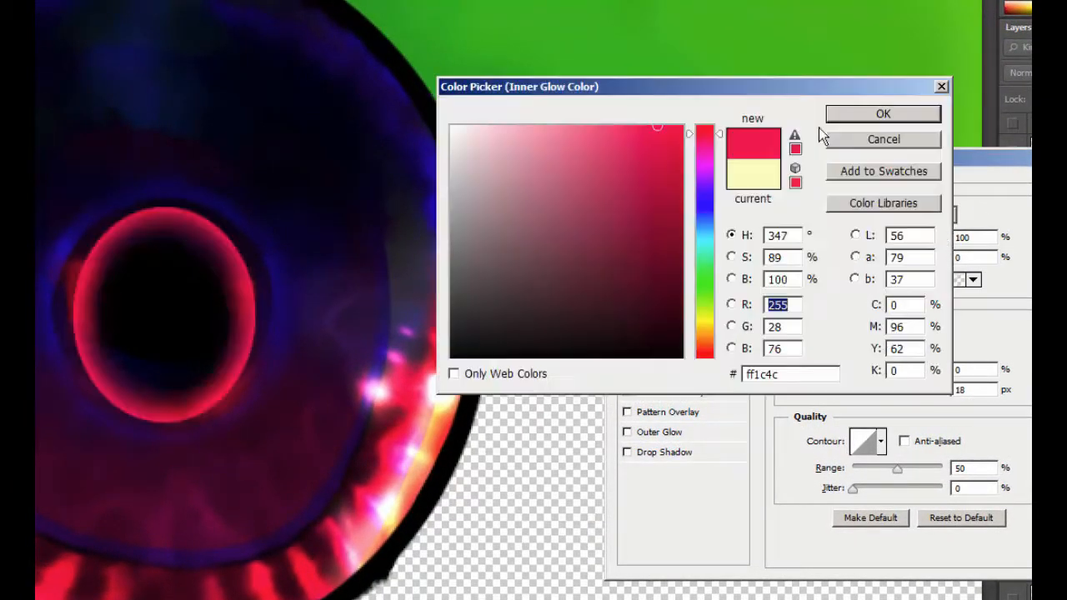
left_click(863, 119)
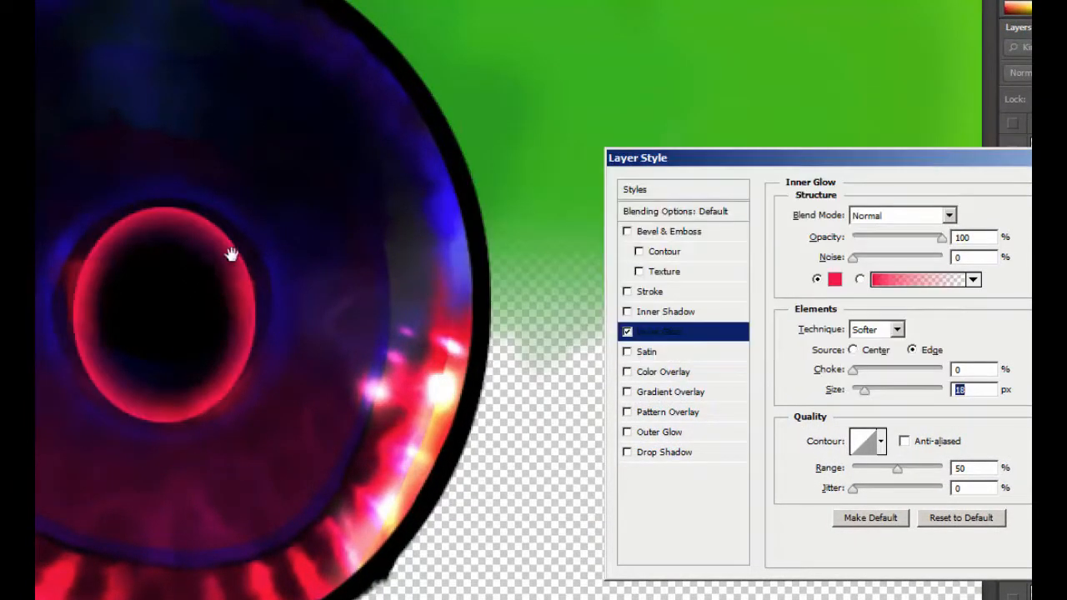
Add an Outer Glow around the pupil in Screen mode with 100% opacity, 38 px size and 31% range
left_click(680, 440)
left_click(835, 281)
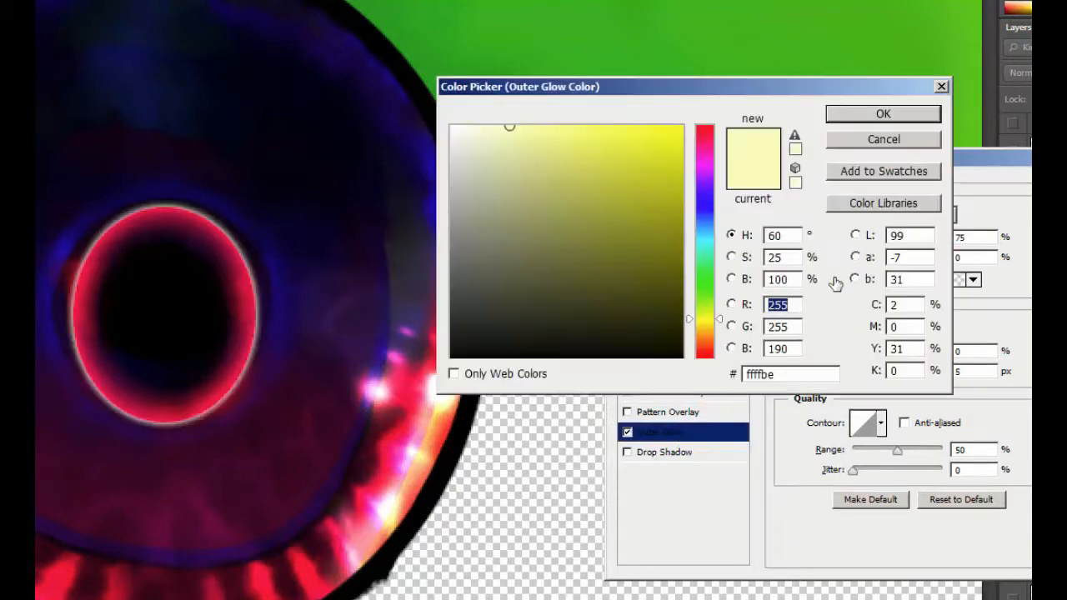
left_click(867, 142)
left_click(949, 215)
left_click(1030, 337)
left_click_drag(854, 372, 871, 381)
left_click_drag(897, 451, 880, 436)
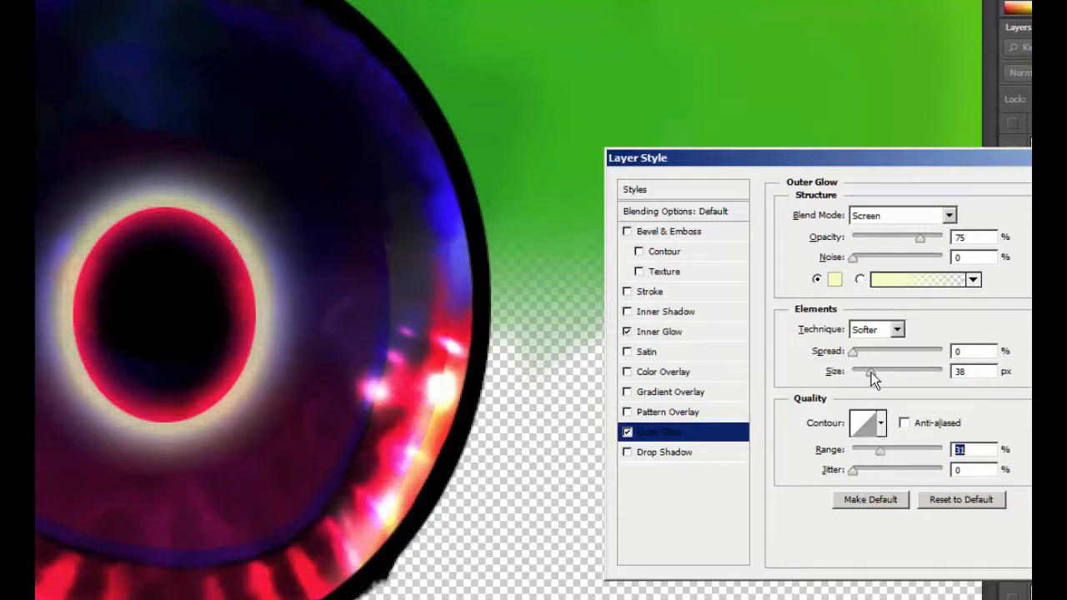
left_click_drag(853, 351, 852, 372)
left_click_drag(919, 239, 954, 266)
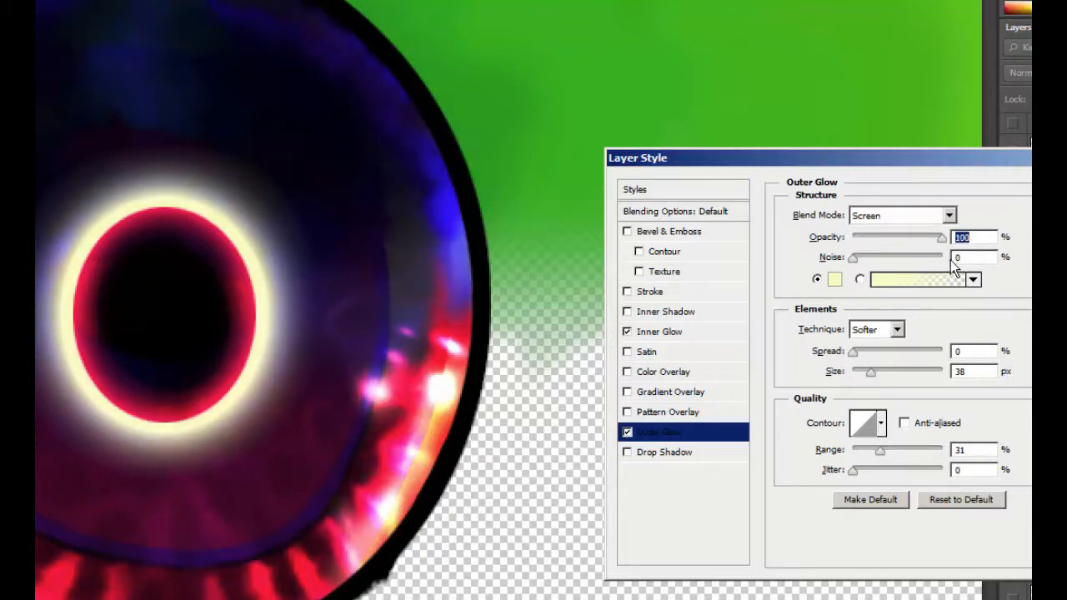
left_click(948, 215)
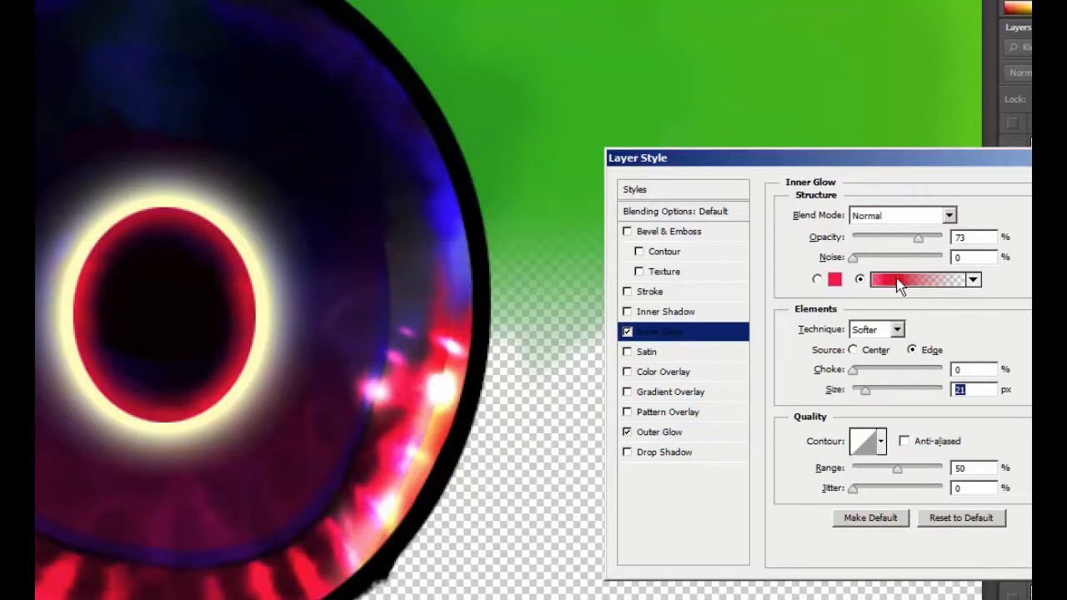
Edit the Inner Glow's custom red gradient, working on its 29% and starting opacity stops and its middle colour stop
left_click(898, 283)
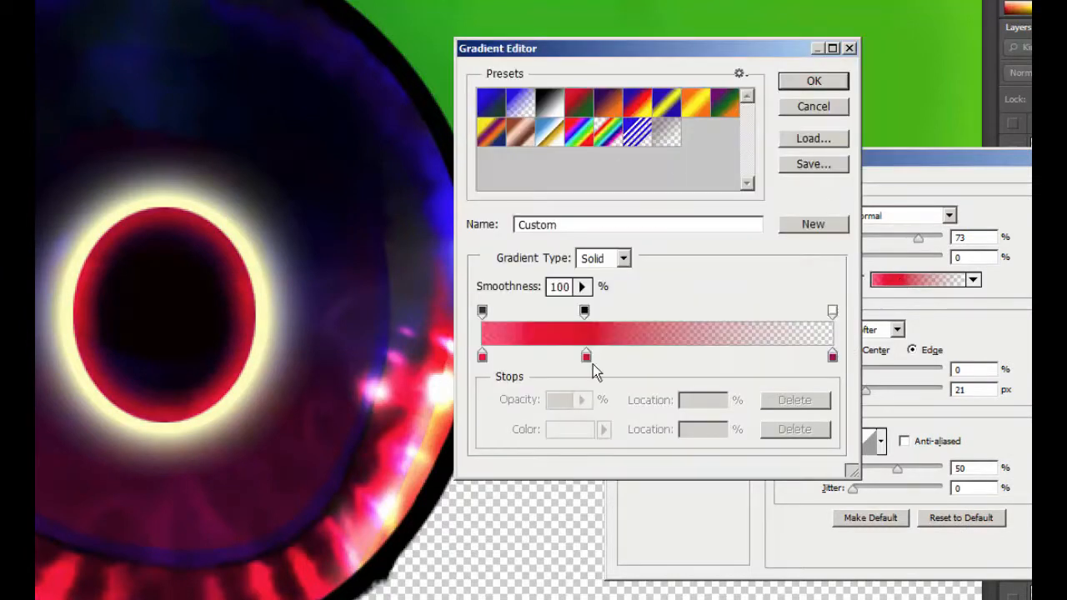
left_click(585, 312)
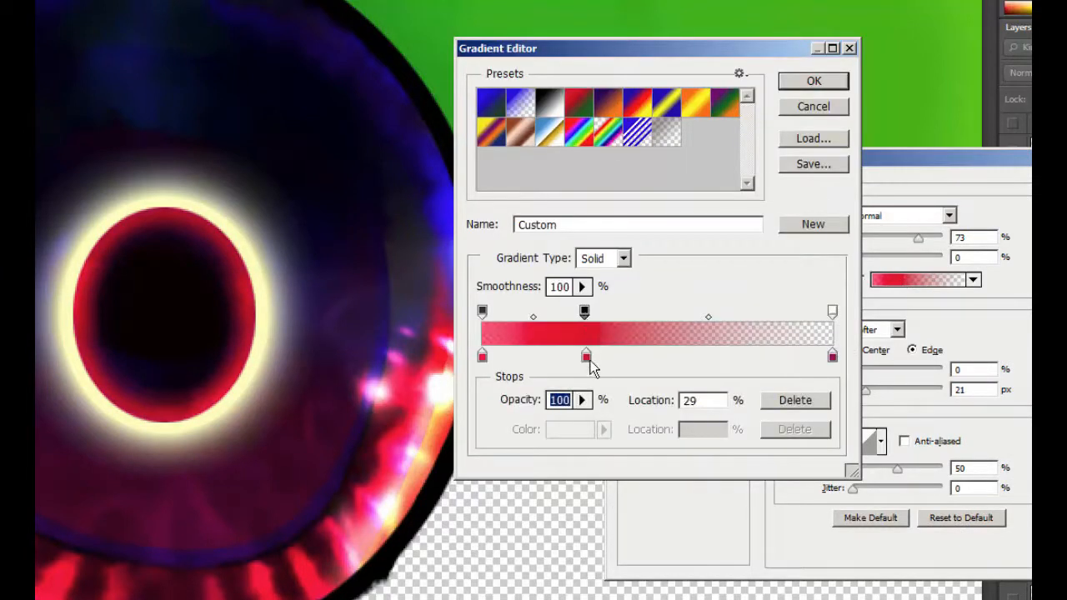
left_click(586, 357)
left_click(482, 312)
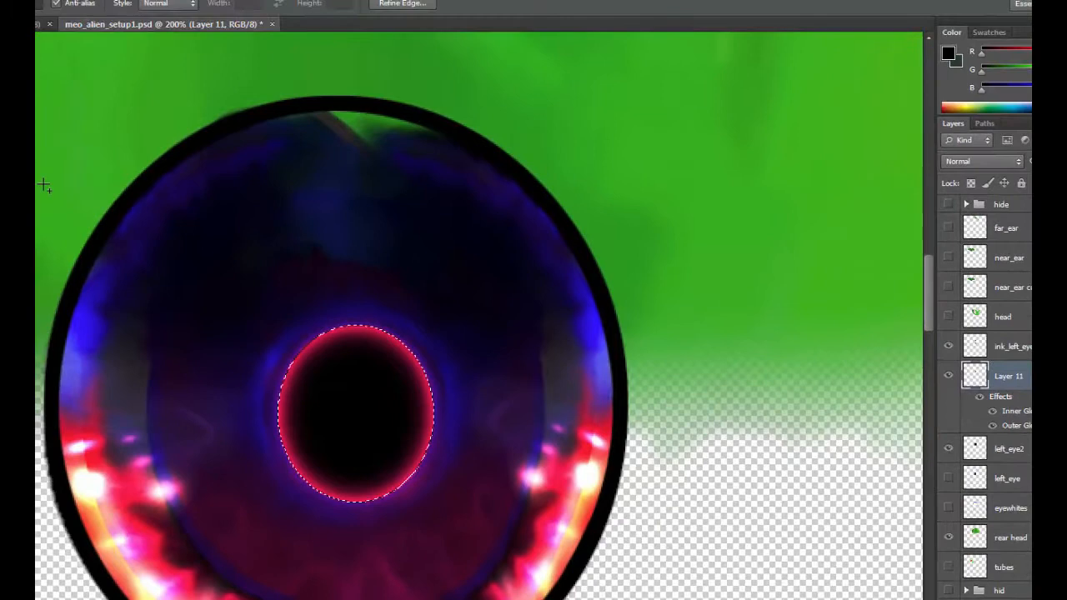
Load the left_eye2 layer's outline as a selection and smudge the iris colours into the gaps at its upper and lower edges
left_click(993, 440, "ctrl")
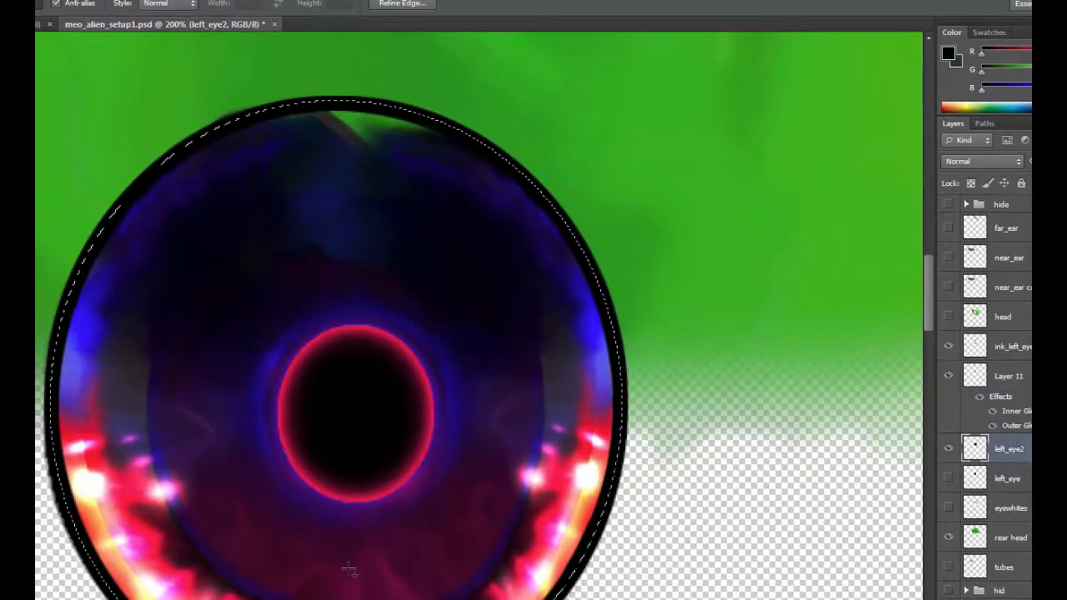
key("r")
mouse_move(366, 150)
left_mouse_down()
mouse_move(343, 102)
mouse_move(334, 134)
mouse_move(375, 117)
mouse_move(425, 125)
left_mouse_up()
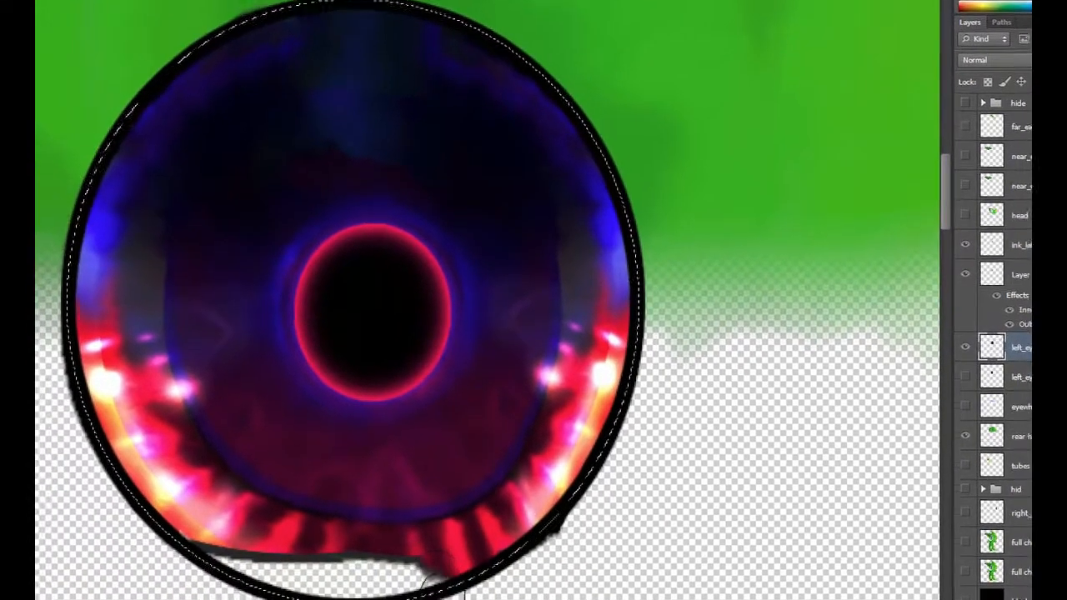
mouse_move(488, 533)
left_mouse_down()
mouse_move(429, 576)
mouse_move(272, 561)
mouse_move(235, 578)
mouse_move(217, 543)
mouse_move(209, 567)
left_mouse_up()
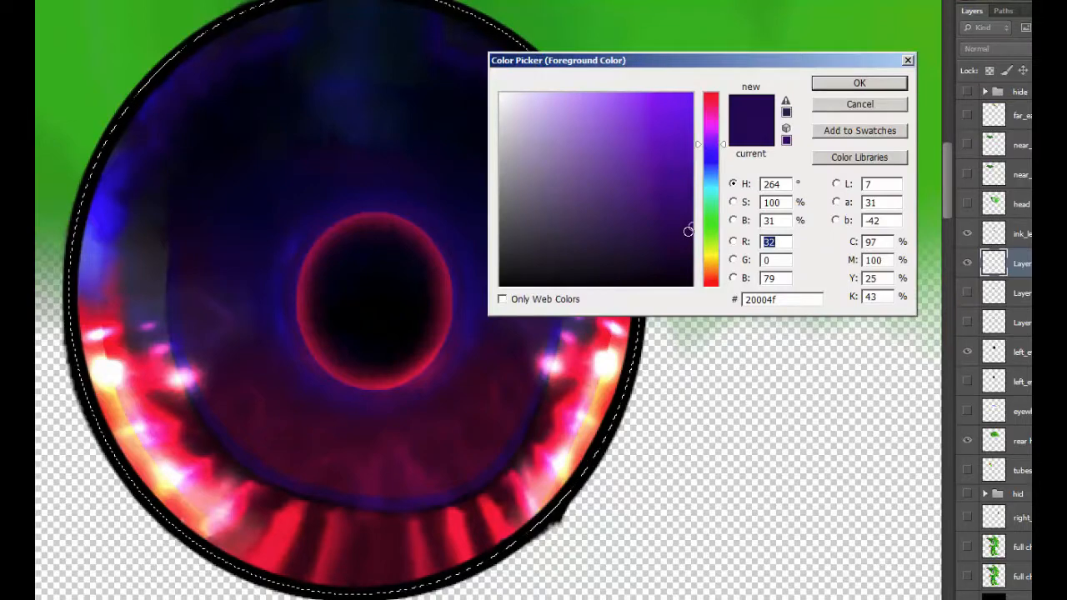
Tint the pupil area with dark violet and darken the brush colour to #130030
left_click(692, 230)
left_click(854, 82)
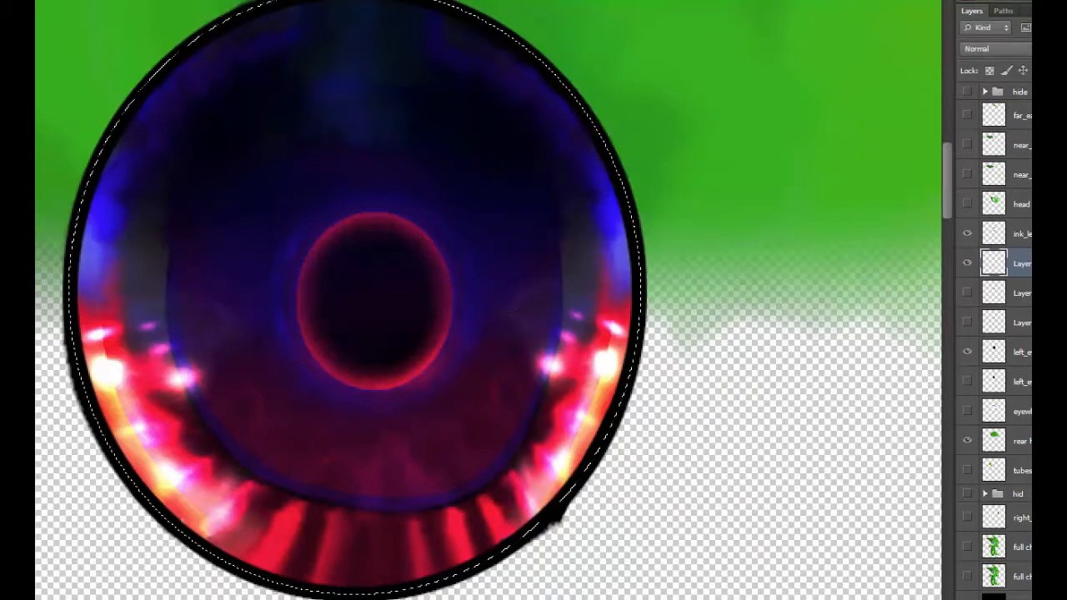
left_click_drag(685, 223, 695, 248)
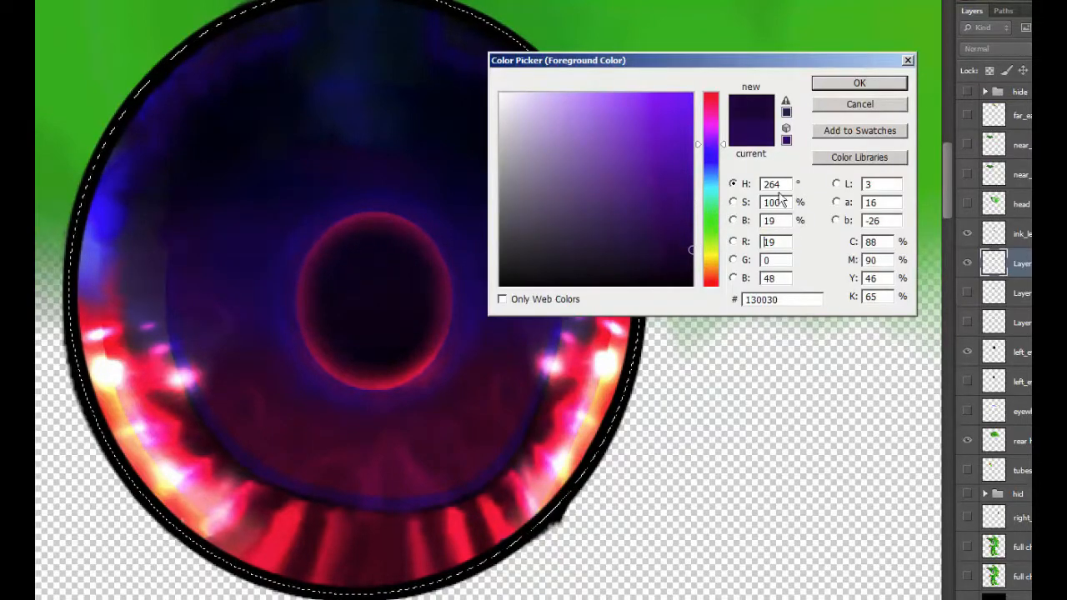
left_click(856, 82)
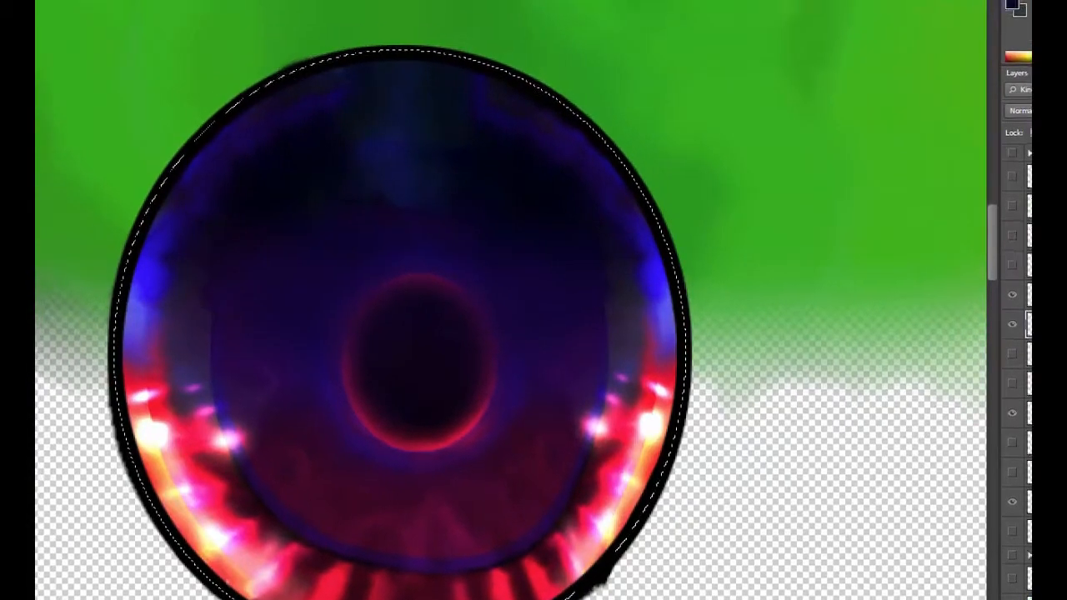
Set the brush to Multiply mode and darken the iris around the pupil at 44% opacity, undoing the last stroke
left_click(118, 2)
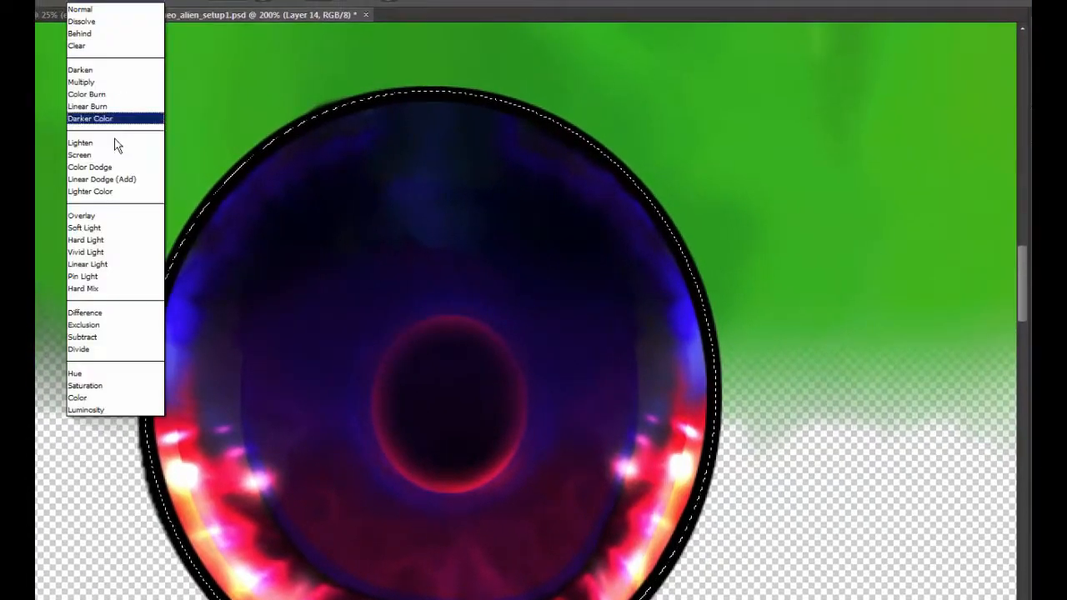
left_click(105, 181)
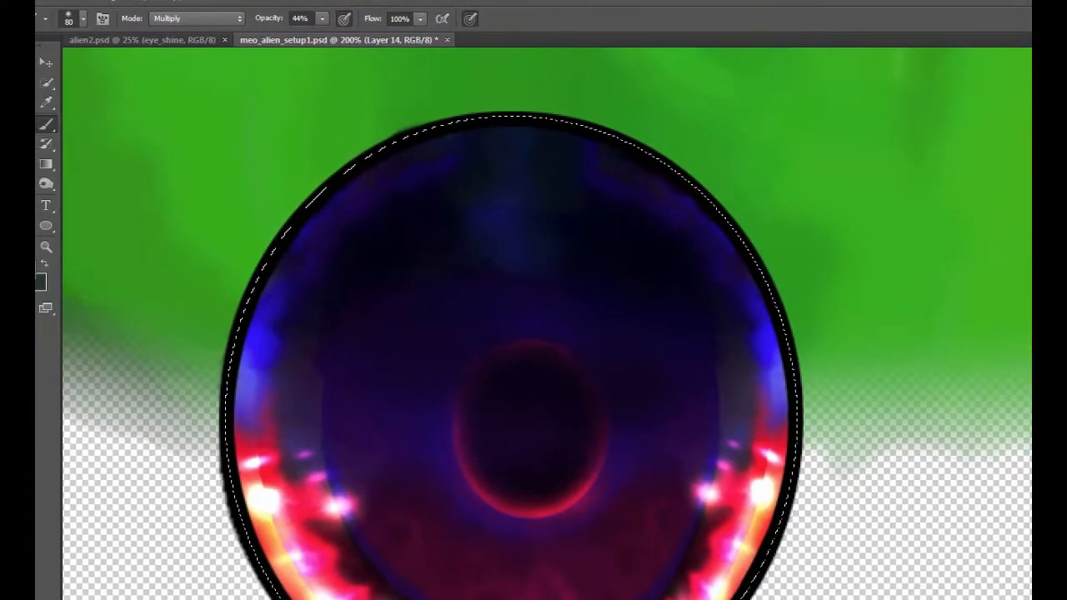
key("ctrl+z")
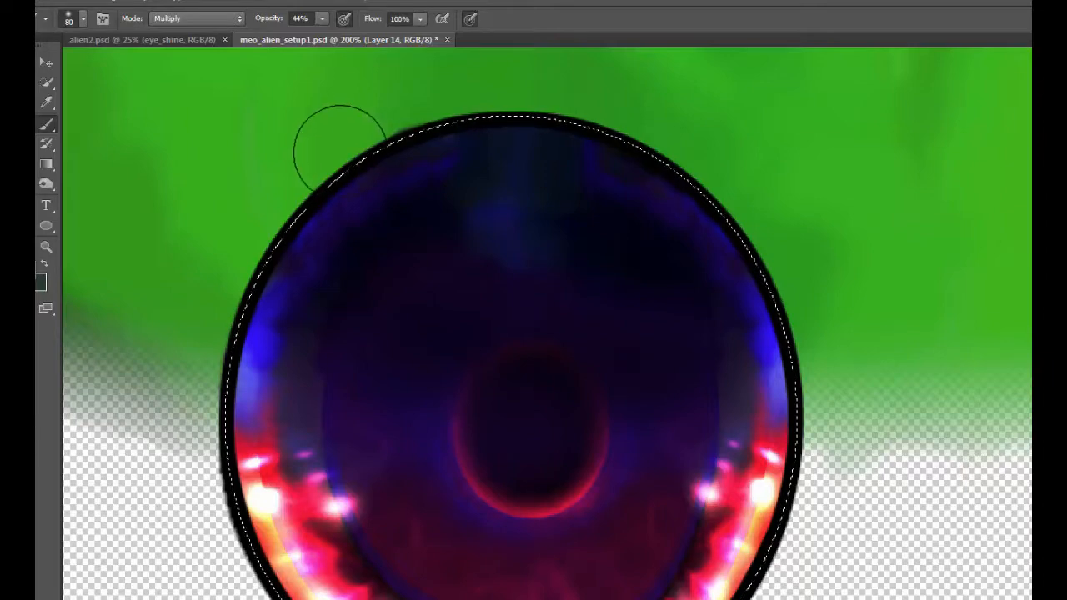
key("m")
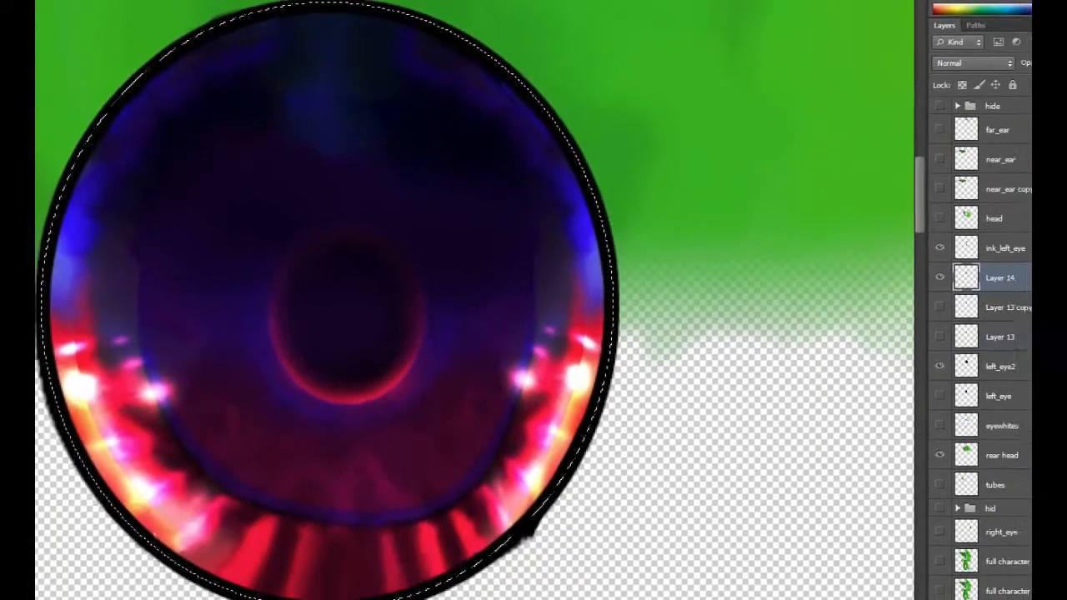
Move Layer 13 and Layer 13 copy into the hid group and compare the eye with and without Layer 14
left_click(992, 336)
left_click(988, 305, "shift")
left_click_drag(988, 305, 980, 502)
left_click(925, 270)
left_click(925, 270)
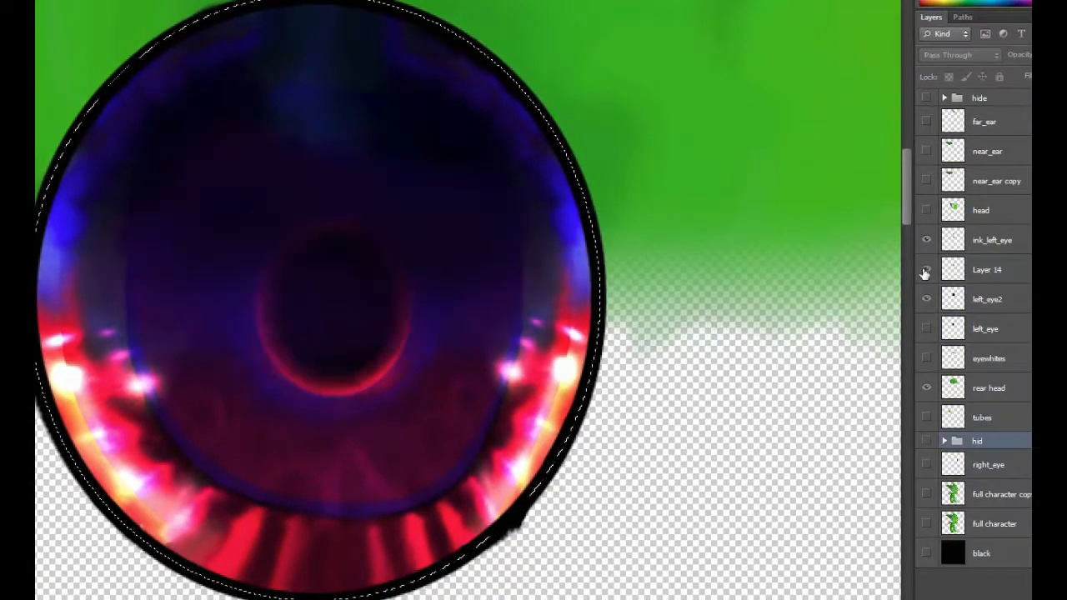
left_click(924, 270)
left_click(925, 270)
Open the left eye's artwork in the Liquify filter for reshaping
left_click(987, 270)
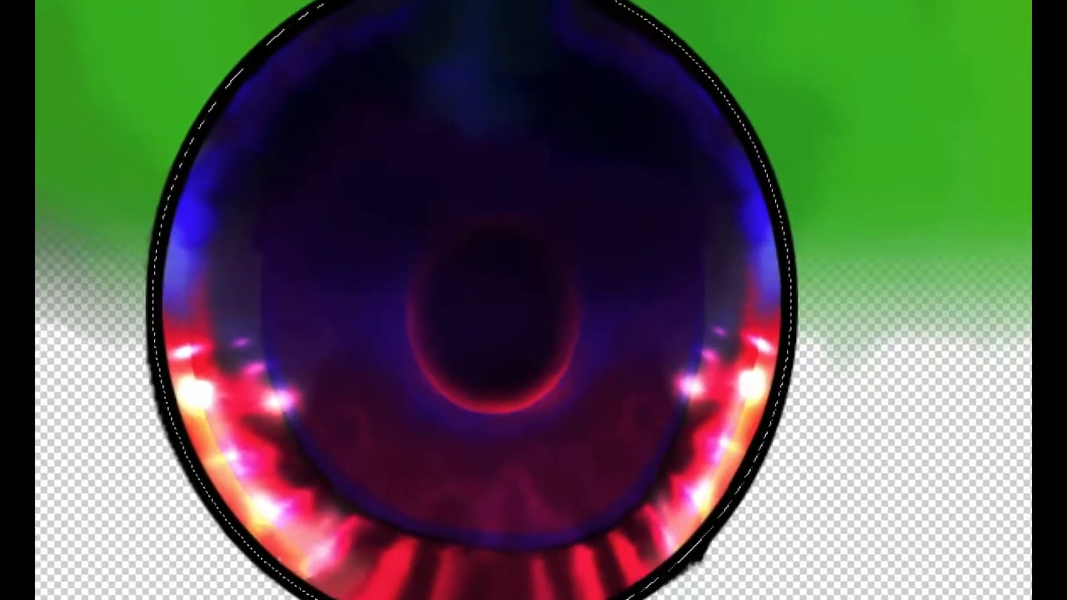
left_click(221, 2)
left_click(246, 71)
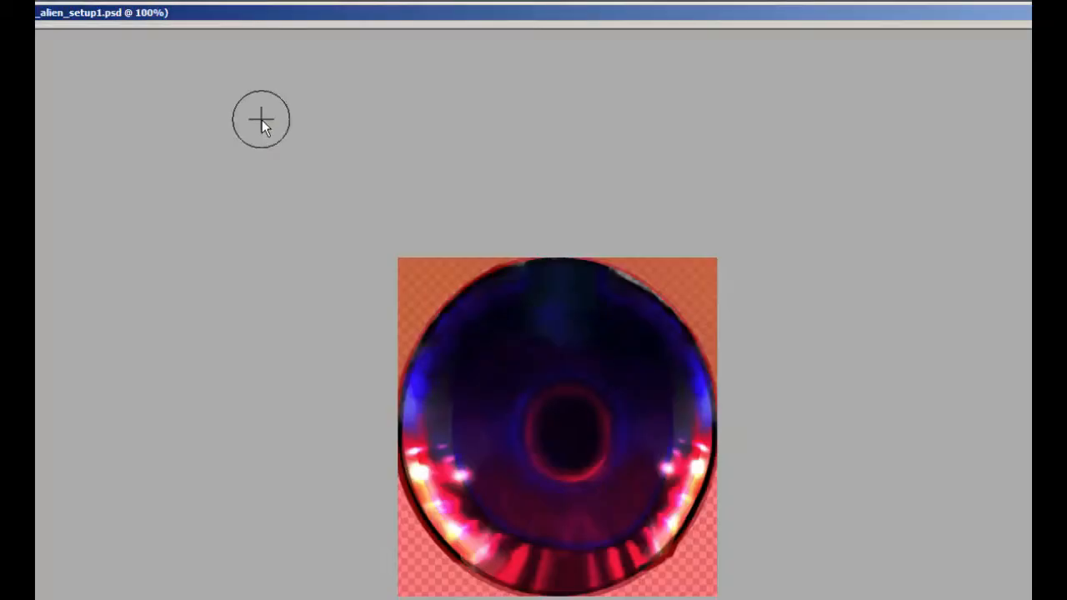
key("ctrl+plus")
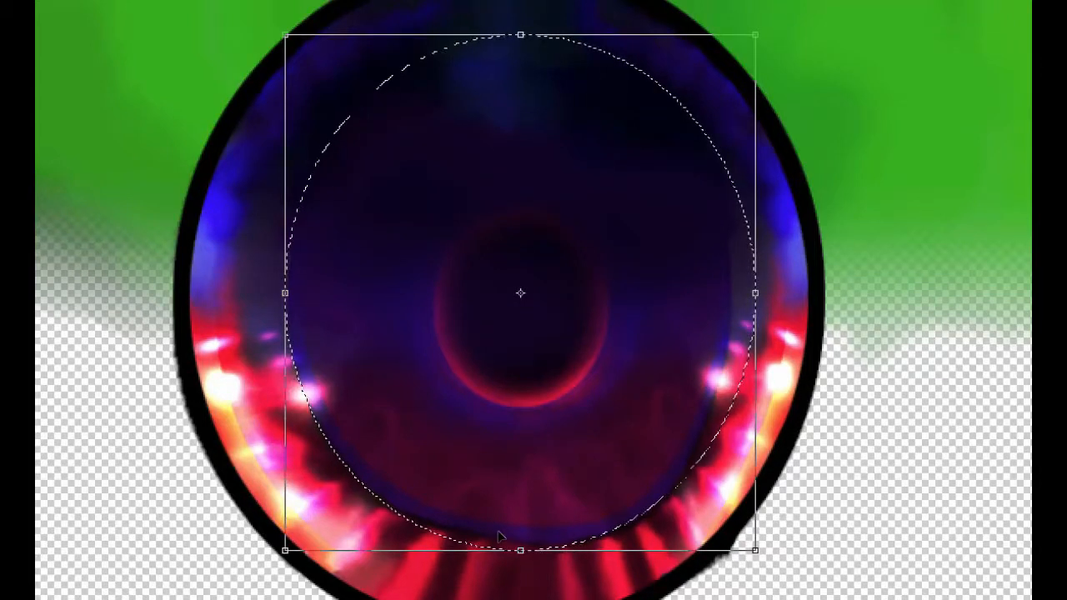
Fit an elliptical selection around the inner iris and smooth the iris's blue lower edge along it
key("Return")
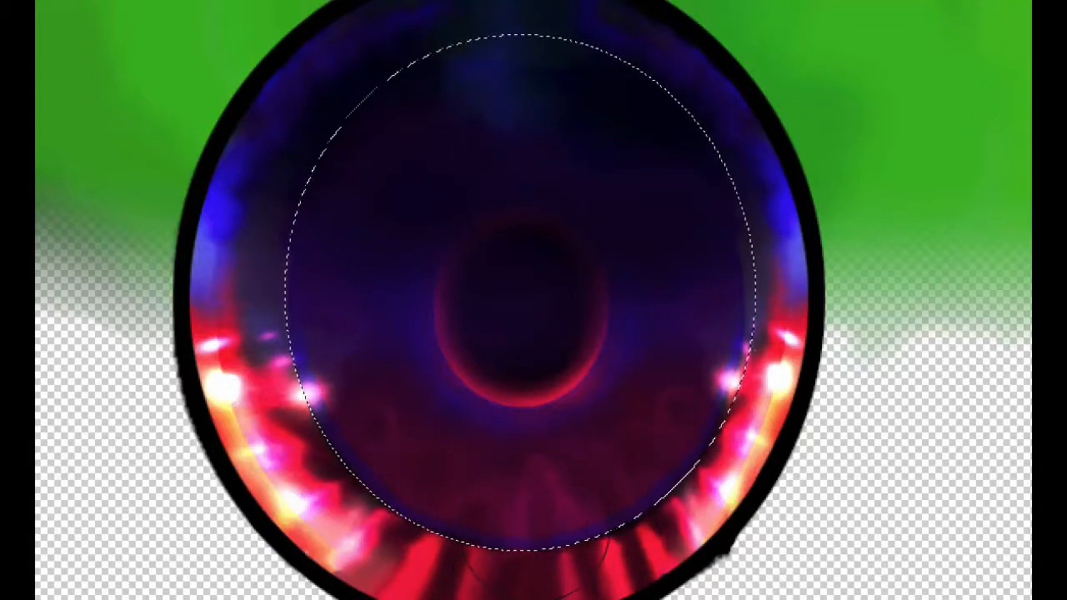
right_click(612, 251)
left_click(635, 259)
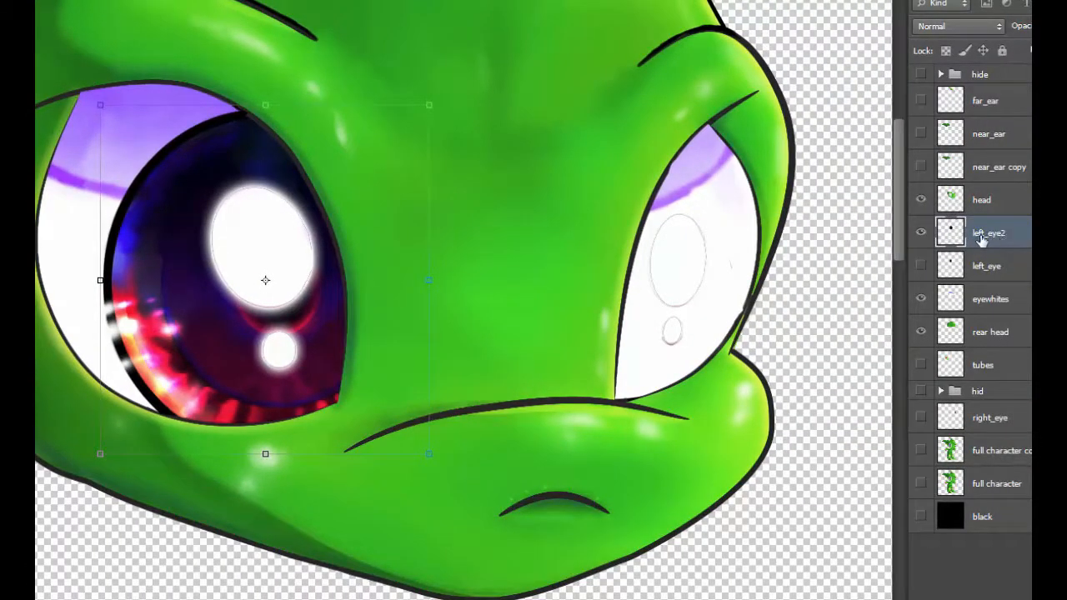
Add soft translucent secondary highlights beside the left eye's white highlights and move the old left_eye layer into the hid group
left_click_drag(223, 217, 267, 295)
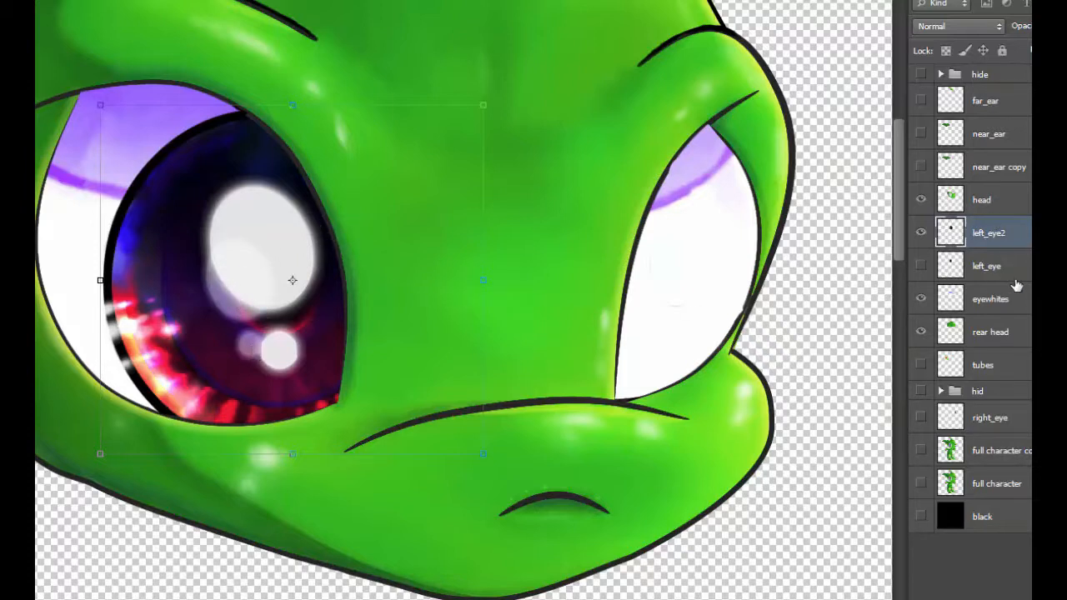
left_click_drag(418, 265, 292, 280)
left_click_drag(928, 273, 976, 390)
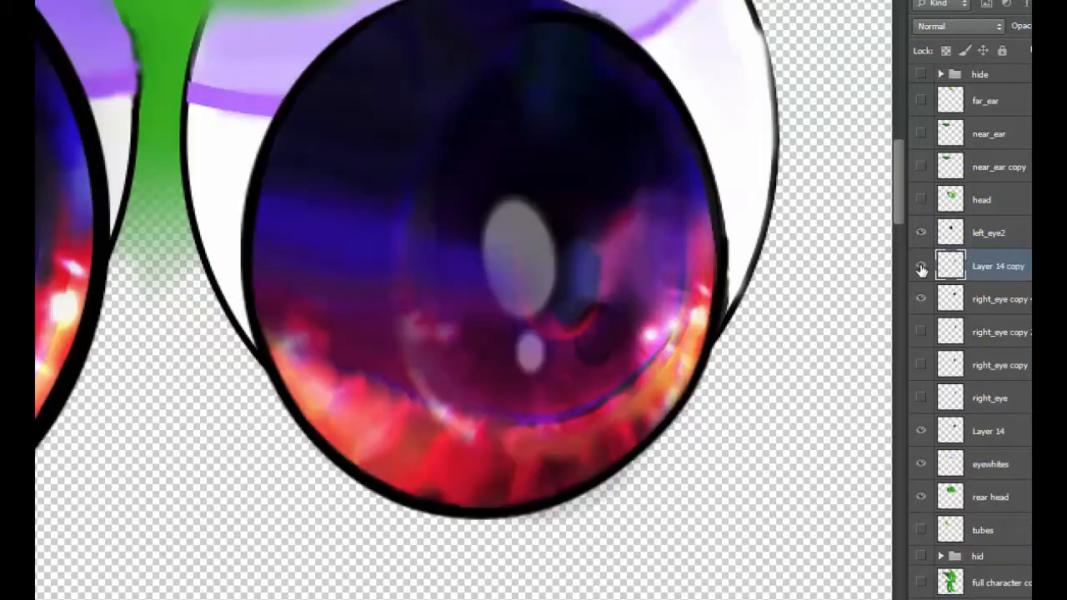
Compare the right eye with and without Layer 14 copy and check it against the head layer
left_click(921, 267)
left_click(921, 267)
left_click(921, 267)
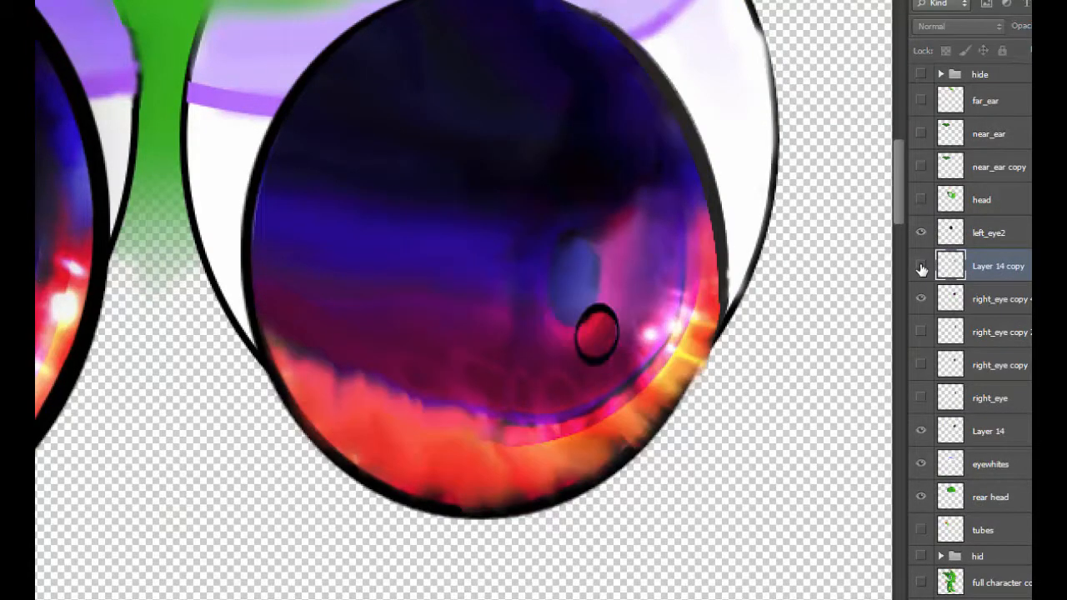
left_click(921, 267)
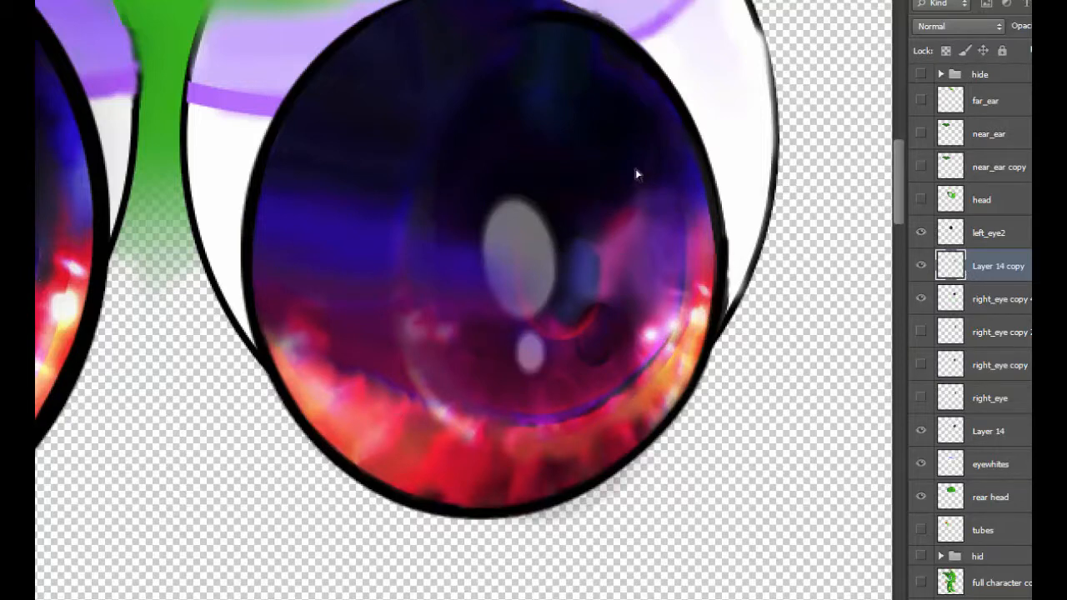
left_click(922, 200)
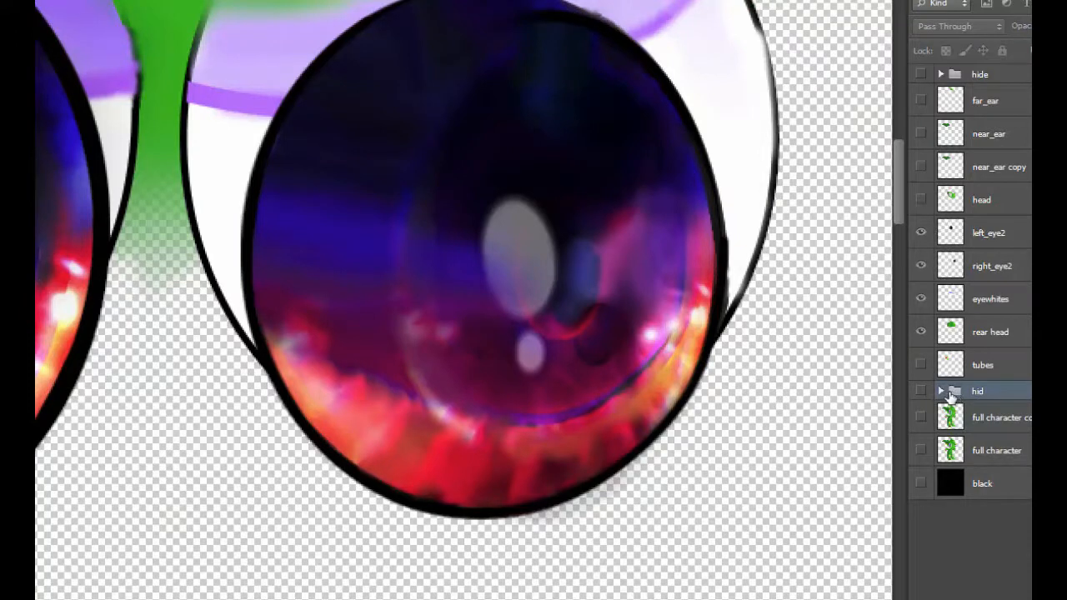
Rename the left_eye2 layer as left_eye and the right_eye2 layer as right_eye
left_click(940, 391)
left_click(940, 392)
double_click(990, 234)
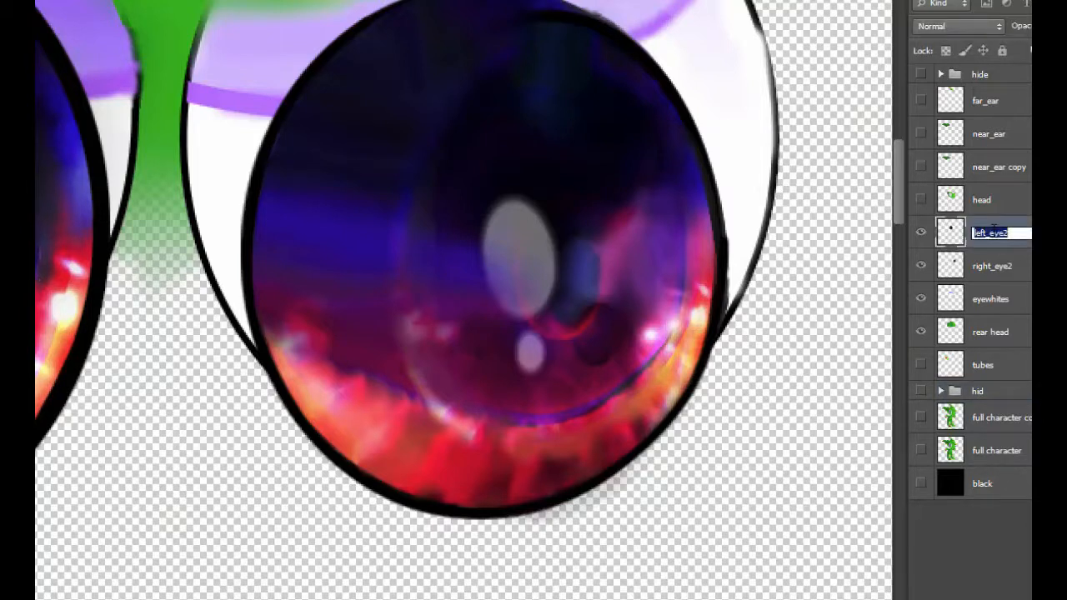
type("l")
double_click(998, 266)
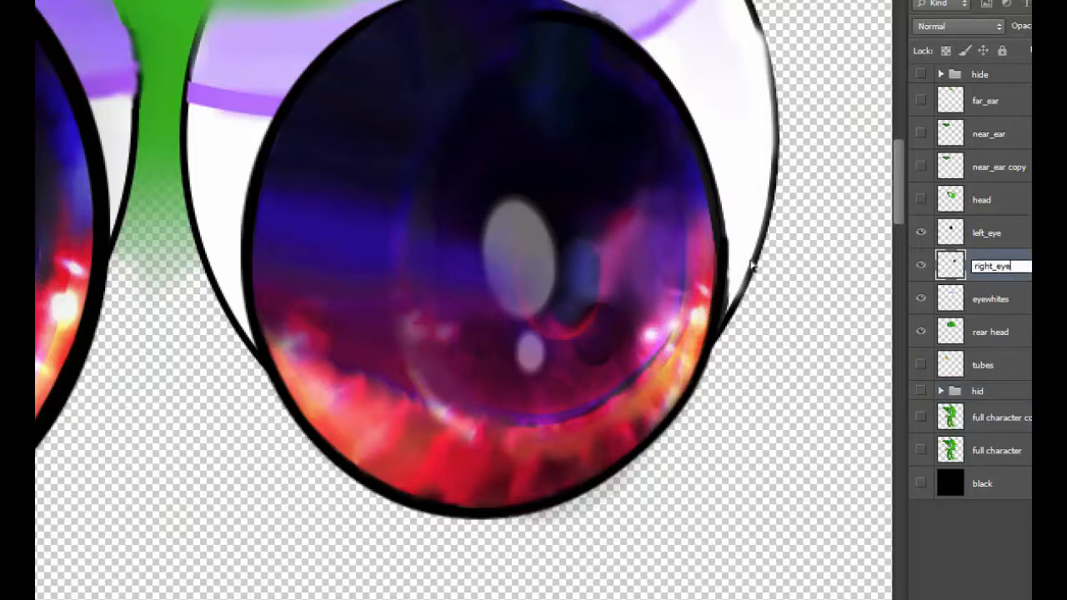
type("right_eye")
Try moving the left_eye and right_eye layers together upward behind the head's eye openings
left_click_drag(546, 262, 674, 307)
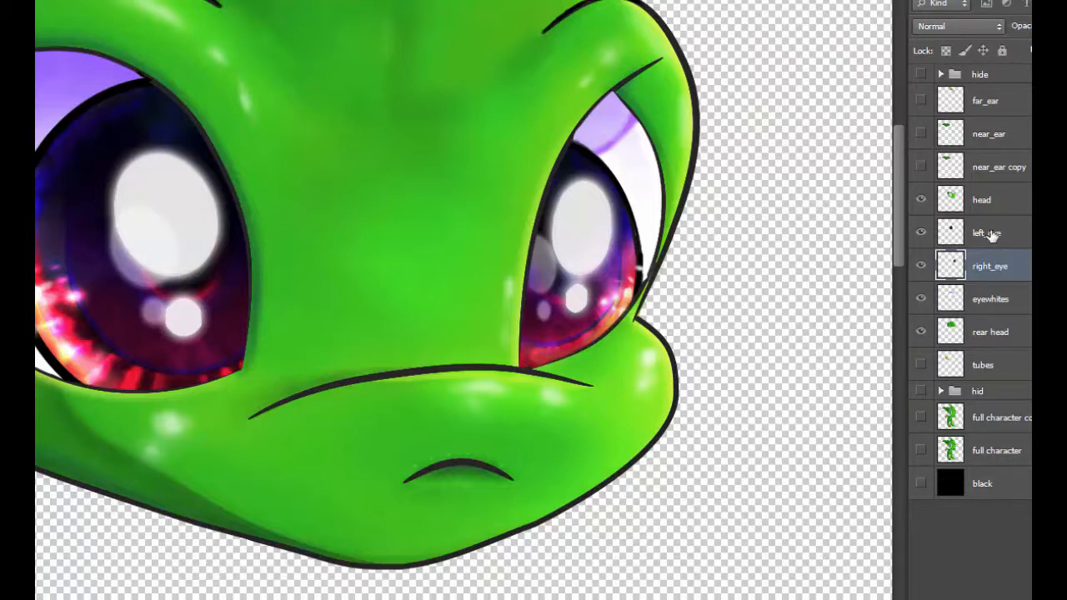
left_click(992, 236)
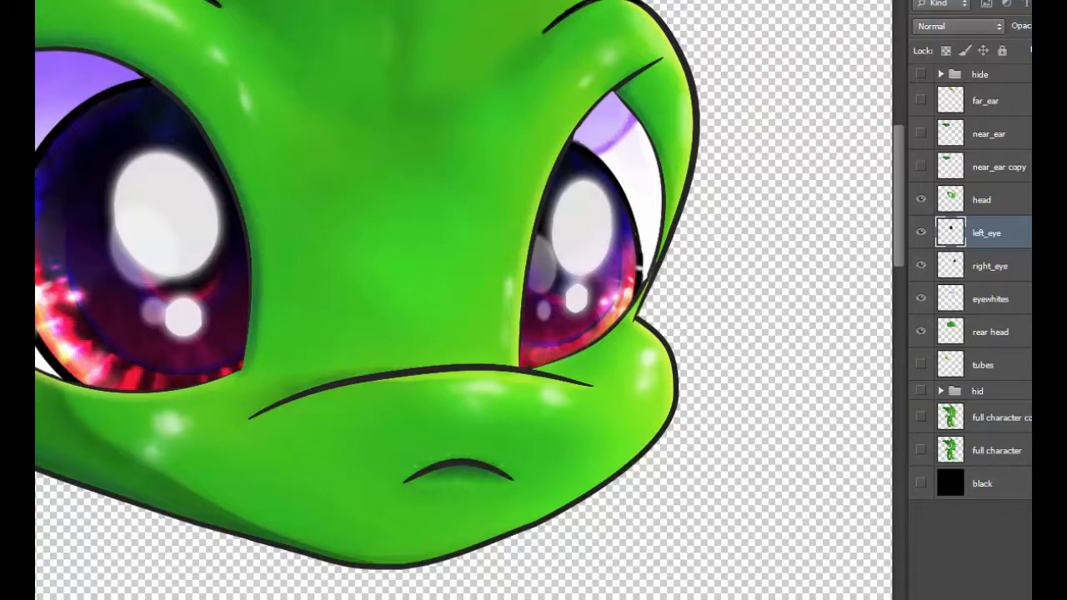
left_click(1023, 267, "shift")
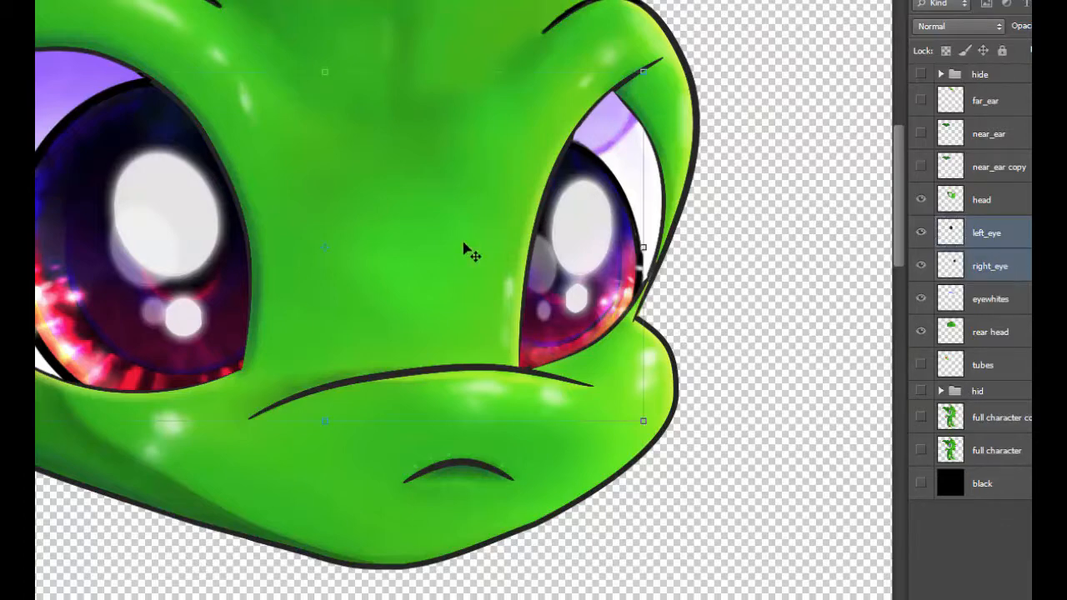
left_click_drag(466, 246, 413, 132)
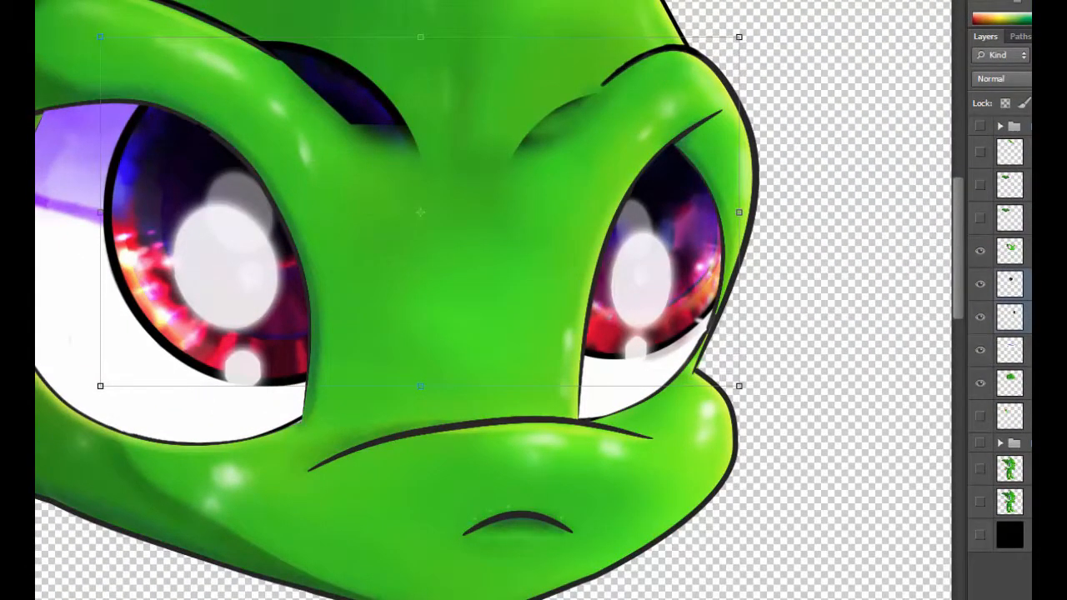
key("Return")
key("ctrl+z")
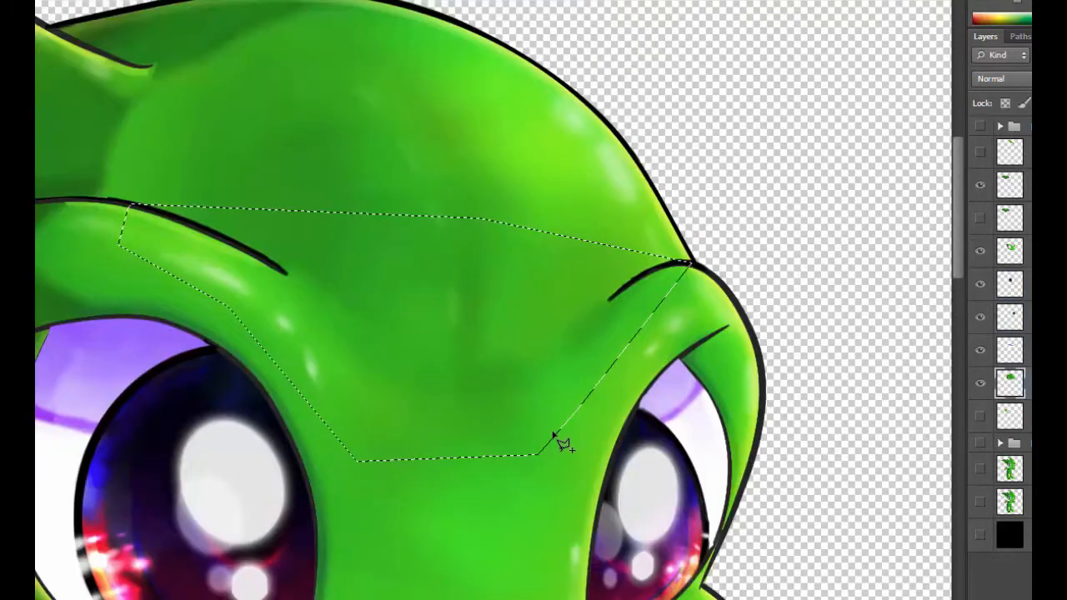
Copy the polygonal forehead area between the brows onto a new layer above head and fade its upper edge with the eraser
left_click(543, 452)
left_click(1010, 250)
left_click(980, 385)
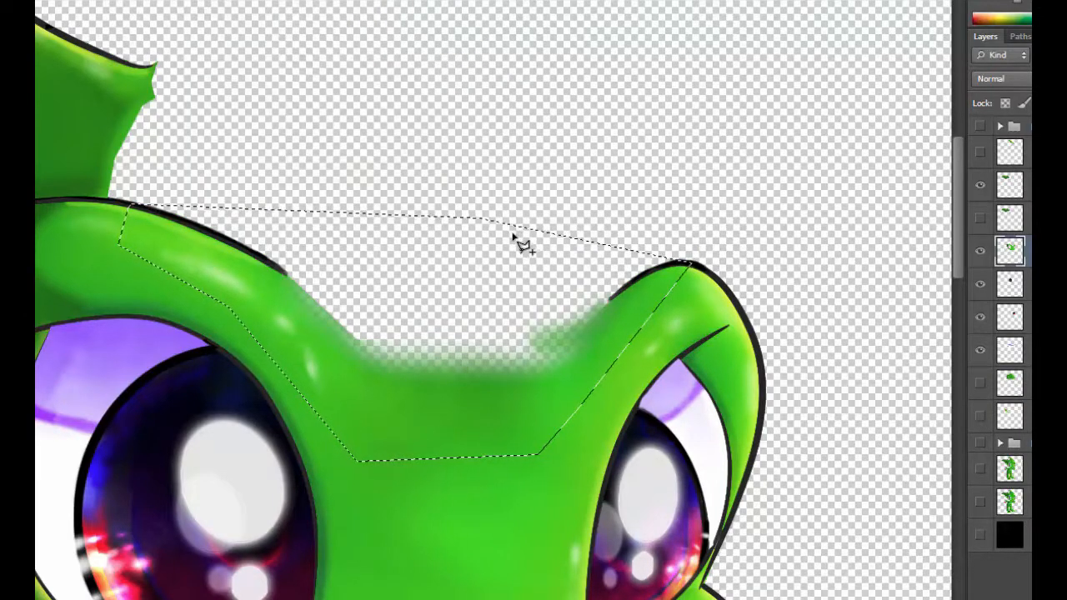
key("ctrl+v")
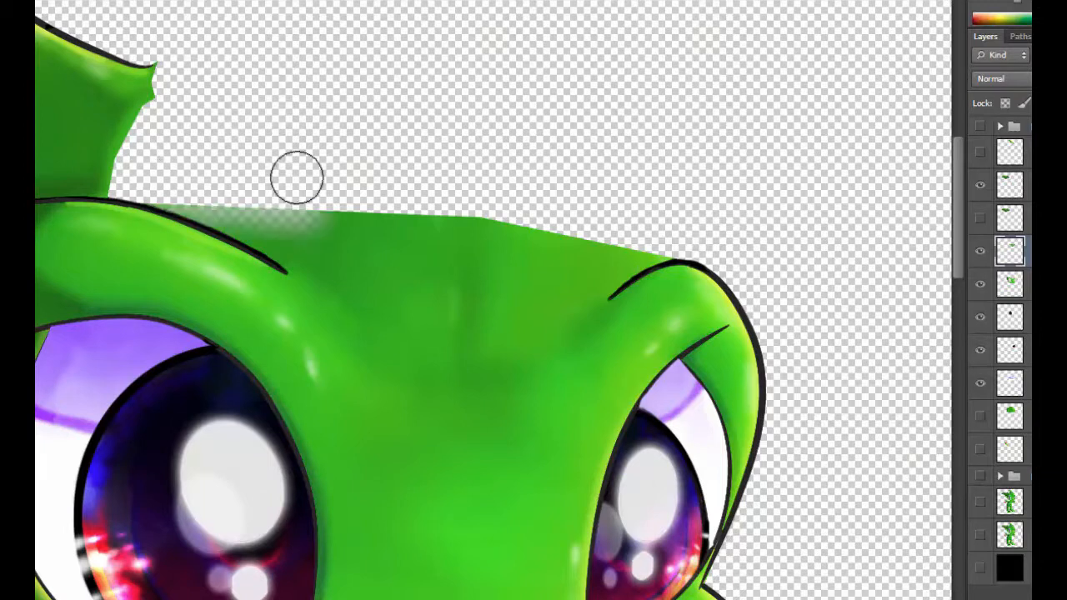
mouse_move(234, 142)
left_mouse_down()
mouse_move(340, 199)
mouse_move(164, 180)
mouse_move(460, 202)
mouse_move(360, 202)
mouse_move(606, 229)
mouse_move(575, 221)
left_mouse_up()
left_click(980, 417)
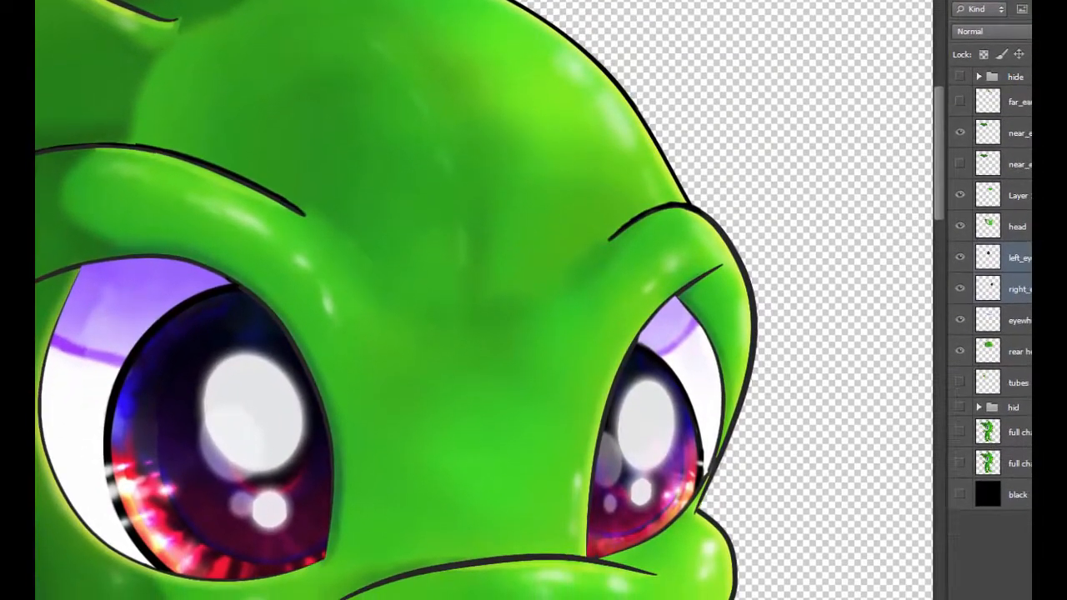
Try shifting both eyes slightly down together behind the extended forehead
key("ctrl+t")
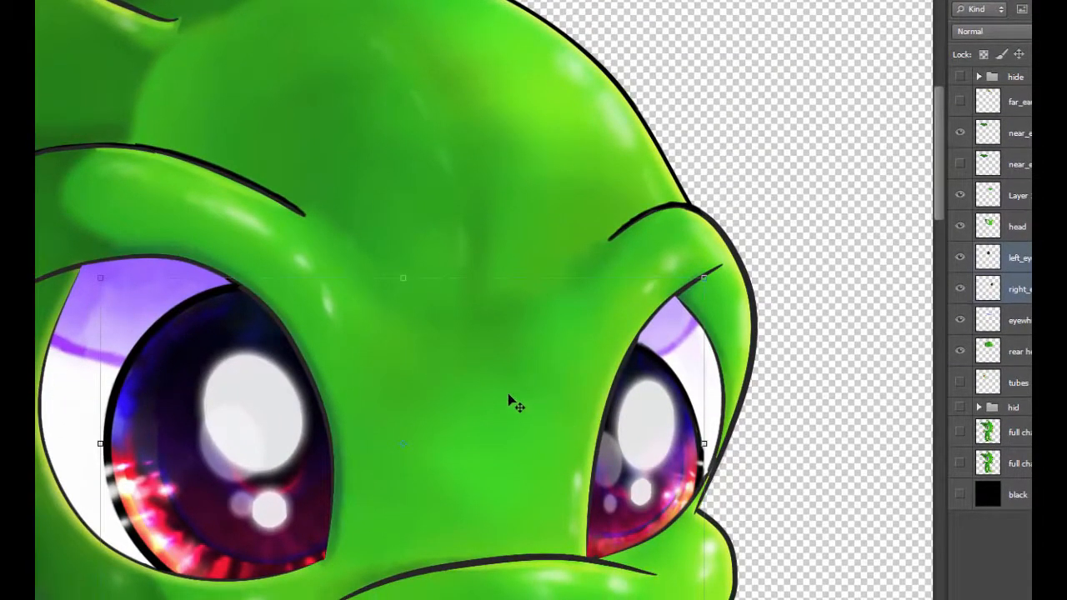
mouse_move(510, 402)
left_mouse_down()
mouse_move(533, 336)
mouse_move(462, 281)
mouse_move(531, 300)
mouse_move(528, 331)
mouse_move(505, 443)
mouse_move(436, 440)
mouse_move(573, 428)
mouse_move(497, 426)
mouse_move(563, 428)
mouse_move(517, 420)
mouse_move(589, 412)
mouse_move(514, 418)
left_mouse_up()
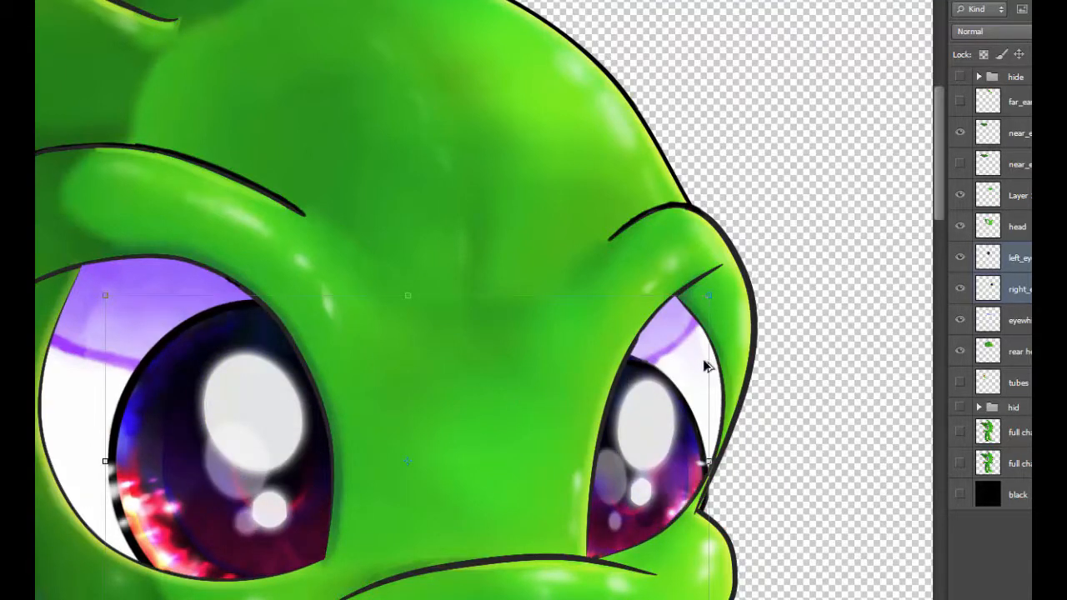
key("ctrl+z")
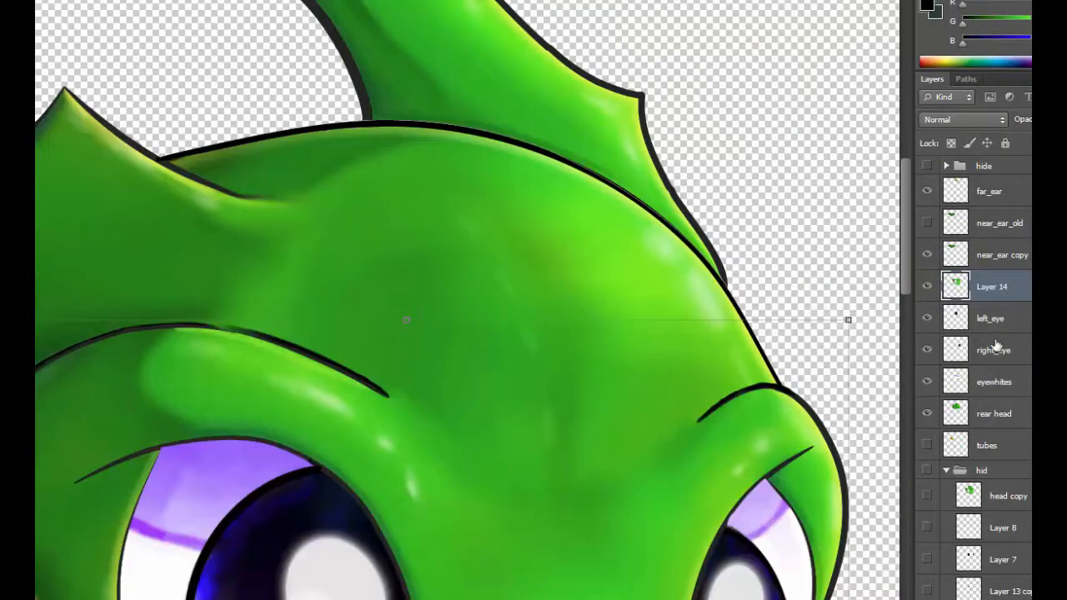
Rename Layer 14 as head and move the near_ear_old layer into the hid group
double_click(997, 287)
type("head")
key("Return")
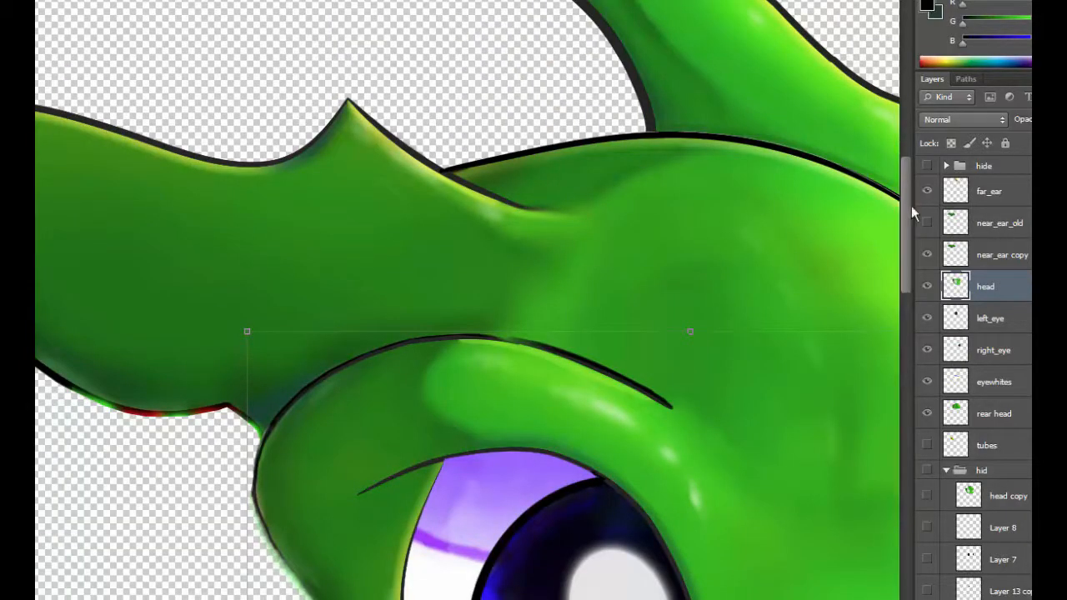
left_click(927, 223)
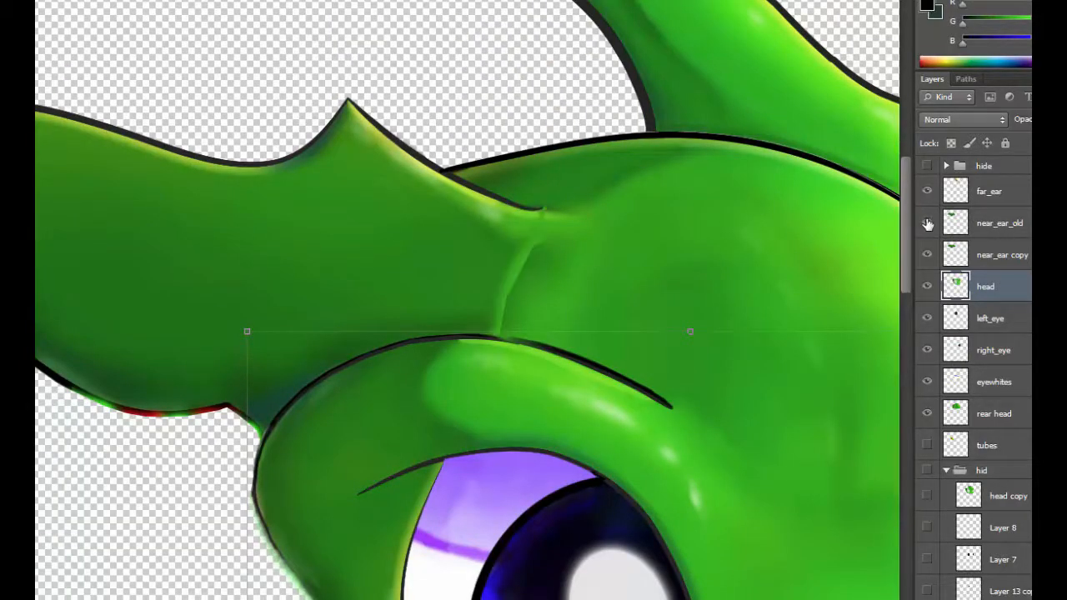
left_click_drag(967, 224, 983, 467)
left_click(946, 391)
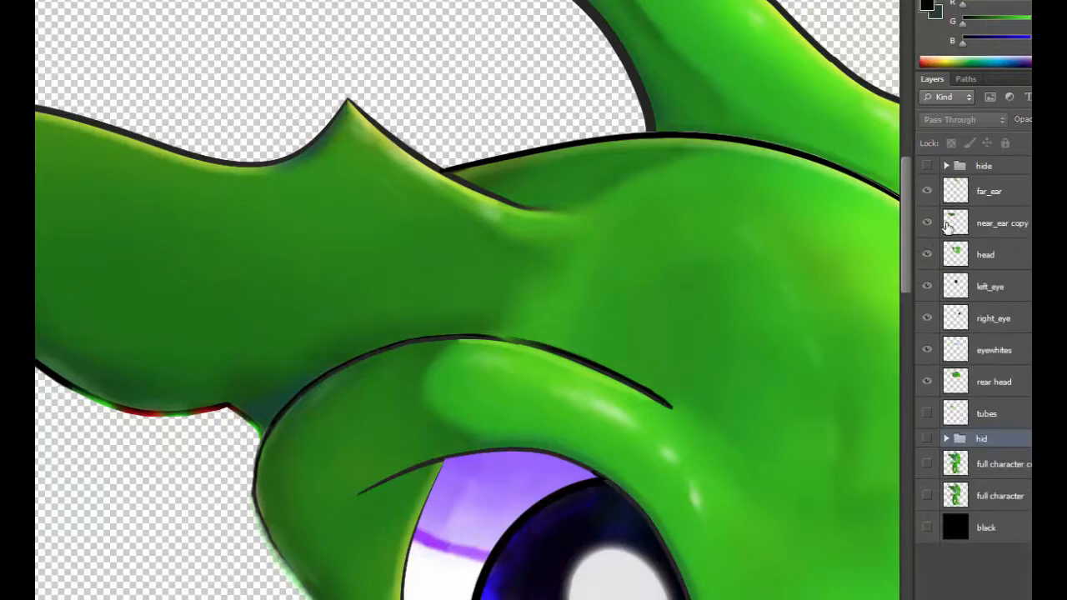
Rename the near_ear copy layer as near_ear
double_click(1019, 223)
type("near")
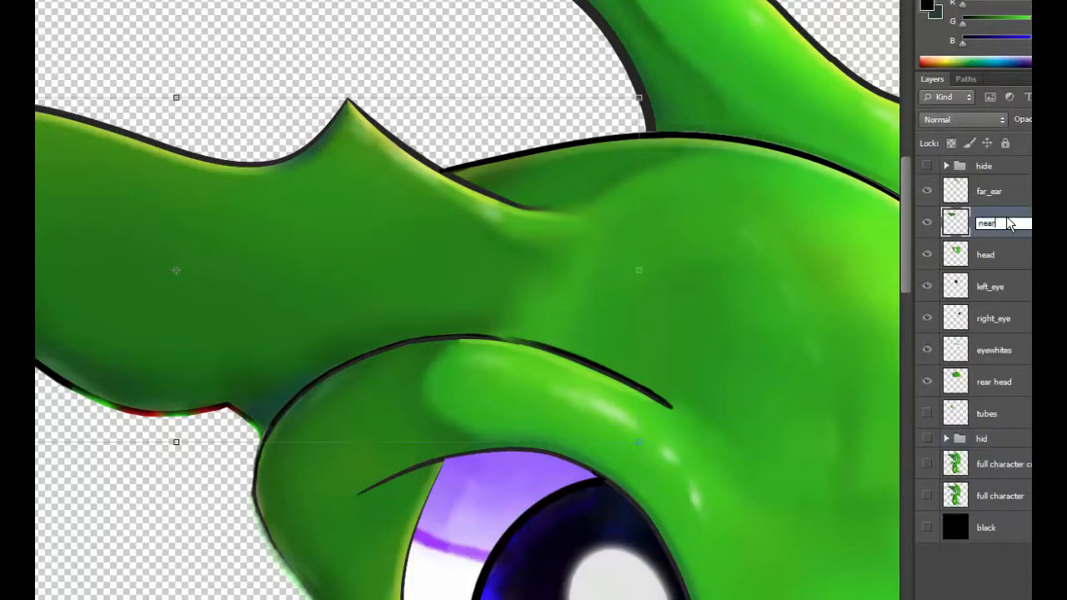
type("_ear")
key("Return")
key("ctrl+[")
left_click_drag(1007, 258, 1004, 211)
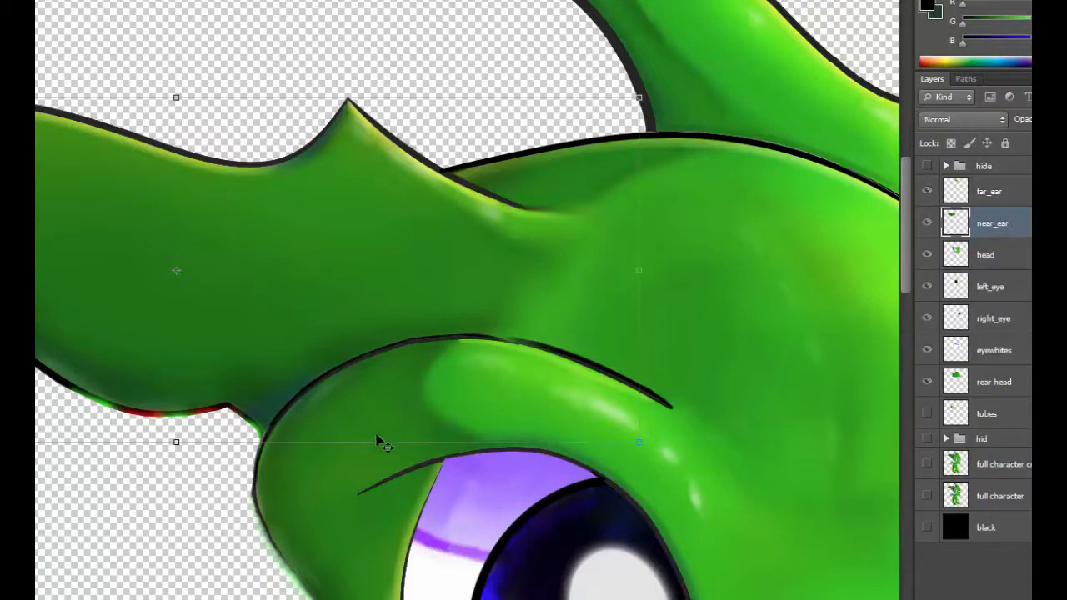
Paint dark green over the near ear's base to extend it down across the brow
key("e")
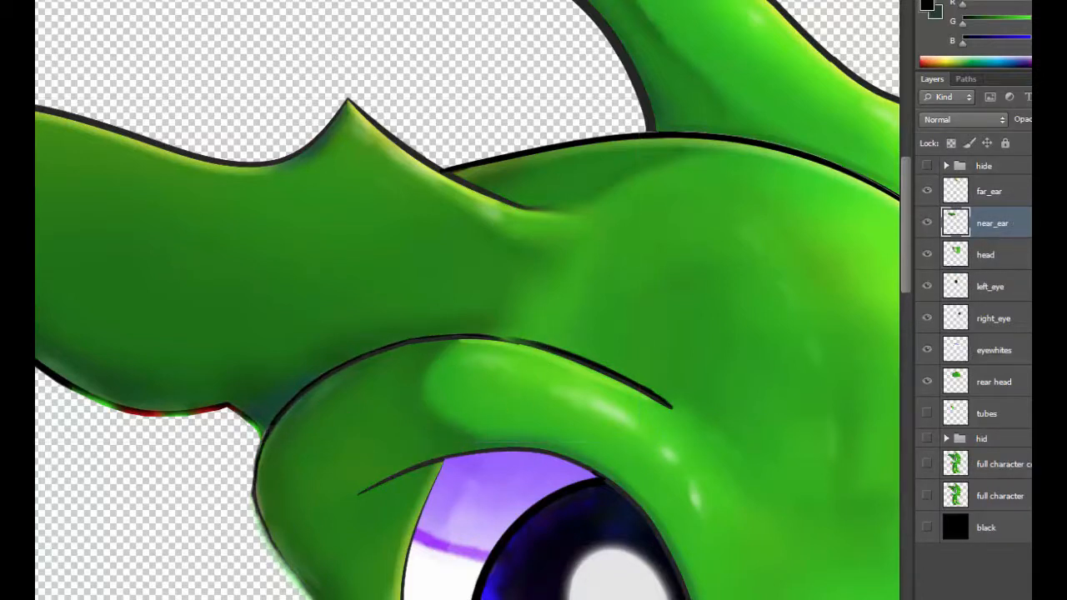
mouse_move(502, 325)
left_mouse_down()
mouse_move(398, 520)
mouse_move(414, 381)
mouse_move(398, 359)
mouse_move(385, 358)
mouse_move(397, 387)
mouse_move(376, 370)
mouse_move(390, 392)
mouse_move(353, 376)
mouse_move(356, 393)
mouse_move(336, 385)
mouse_move(350, 409)
mouse_move(322, 396)
mouse_move(344, 441)
mouse_move(332, 423)
mouse_move(348, 432)
mouse_move(292, 429)
mouse_move(296, 443)
mouse_move(468, 393)
mouse_move(440, 373)
mouse_move(504, 384)
mouse_move(513, 362)
mouse_move(452, 348)
mouse_move(493, 372)
left_mouse_up()
left_click(449, 349, "alt")
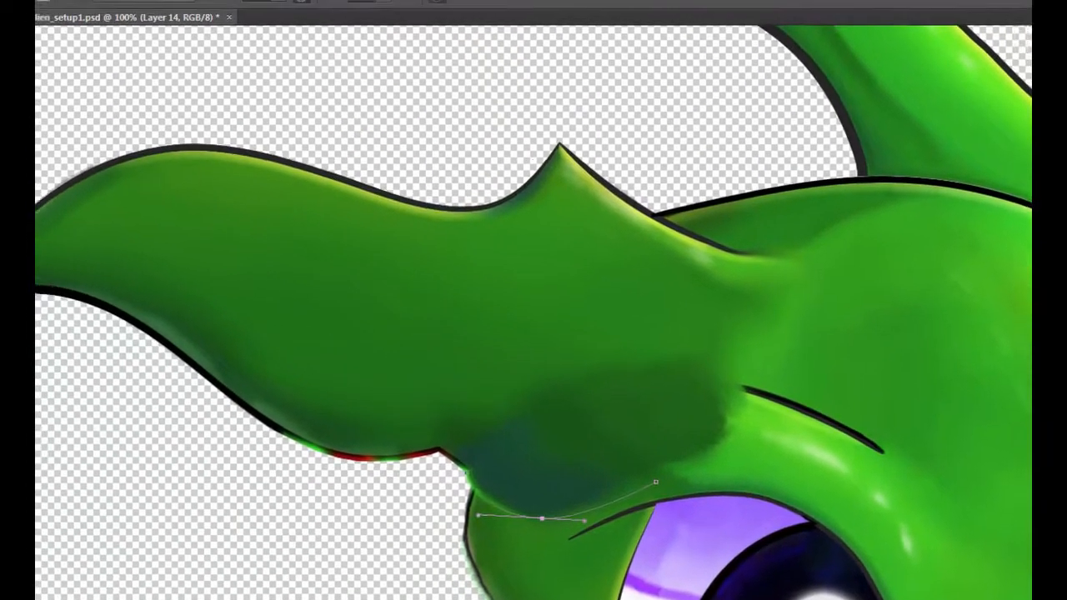
Stroke the path along the near ear's extended lower edge with a hard 6 px black brush and remove the path
left_click(100, 15)
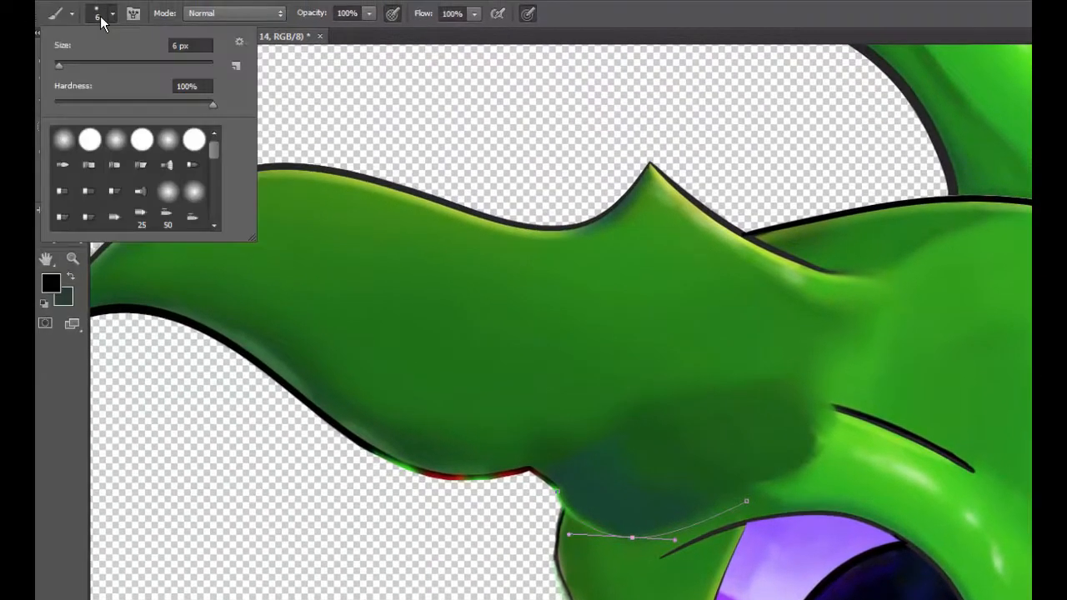
left_click(687, 18)
key("p")
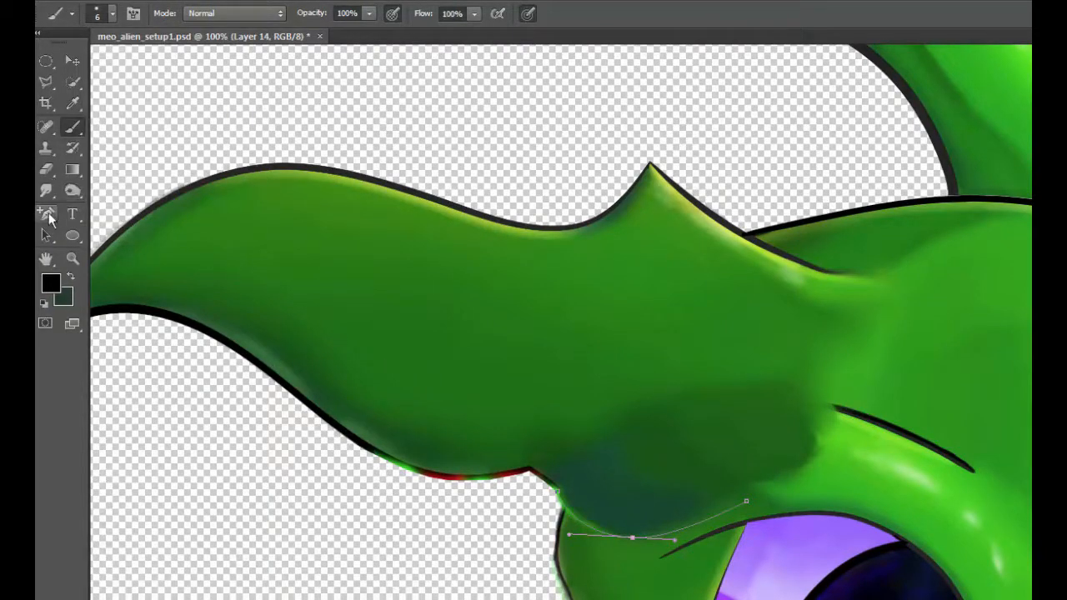
right_click(647, 264)
left_click(693, 358)
key("Return")
right_click(675, 416)
left_click(710, 435)
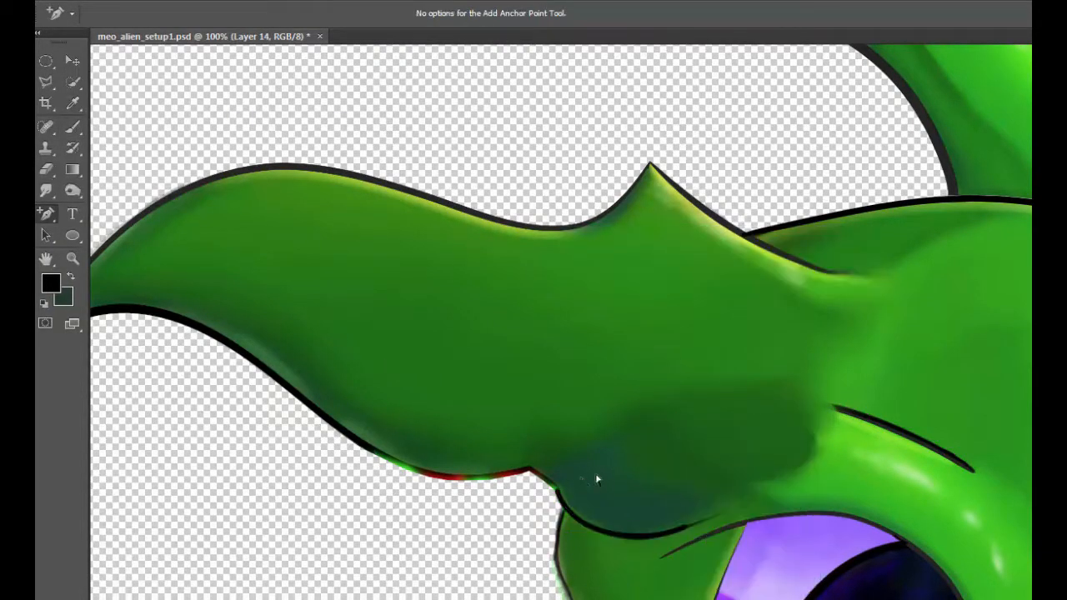
Soften the new outline's end and the near ear's painted base with the eraser at 34% opacity, enlarging it to 100 px
key("e")
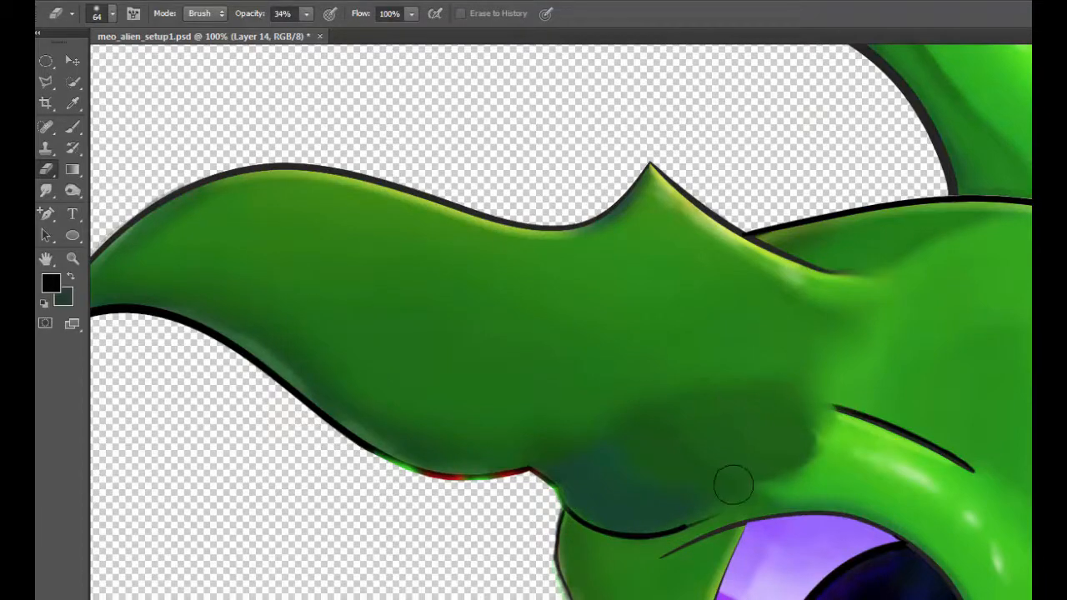
mouse_move(673, 496)
left_mouse_down()
mouse_move(685, 521)
mouse_move(662, 553)
left_mouse_up()
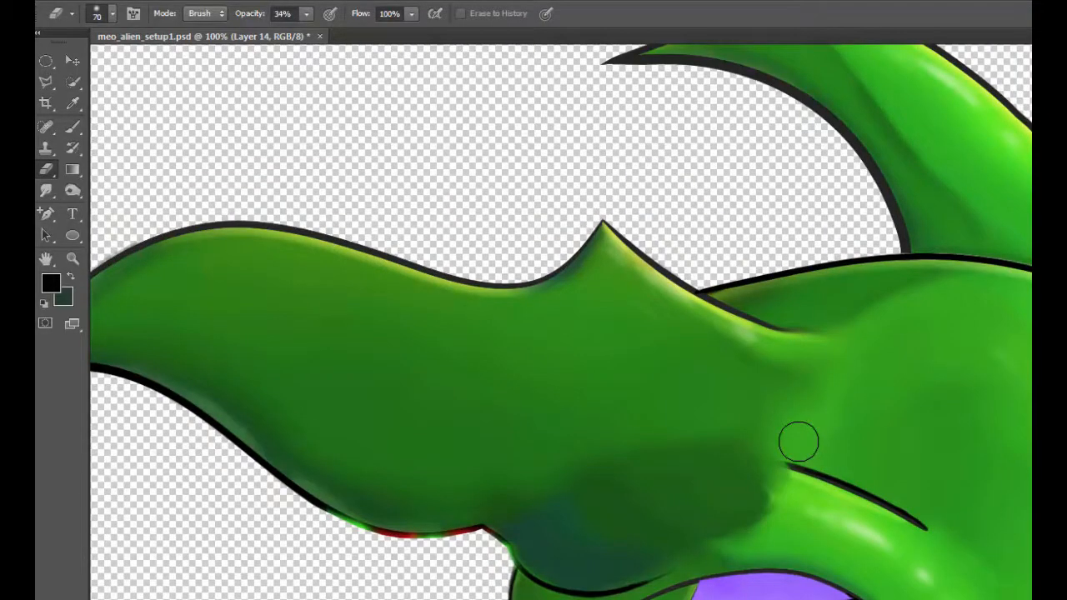
key("bracketright")
key("bracketright")
key("bracketright")
key("bracketright")
key("bracketright")
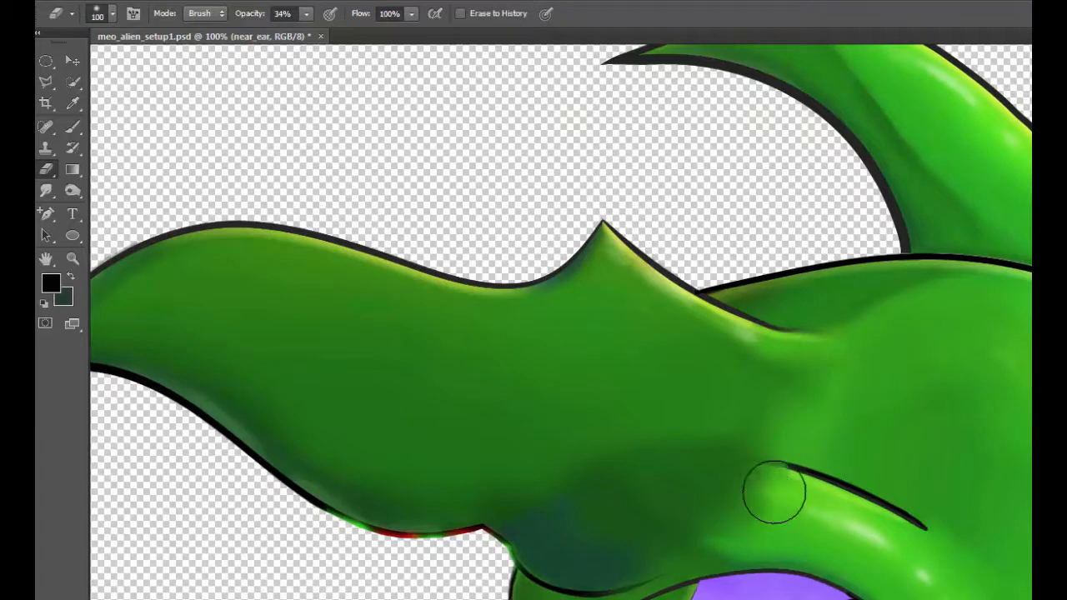
left_click(774, 492)
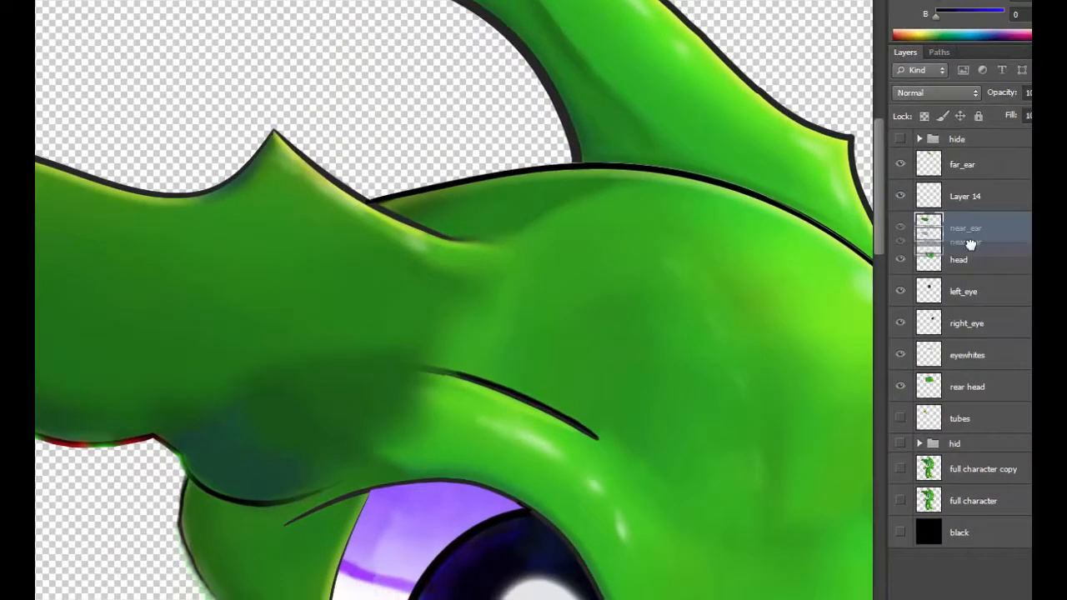
Place near_ear and Layer 14 below the head layer, merge Layer 14 into near_ear and check the result beneath the head
mouse_move(972, 242)
left_mouse_down()
mouse_move(970, 271)
mouse_move(985, 273)
left_mouse_up()
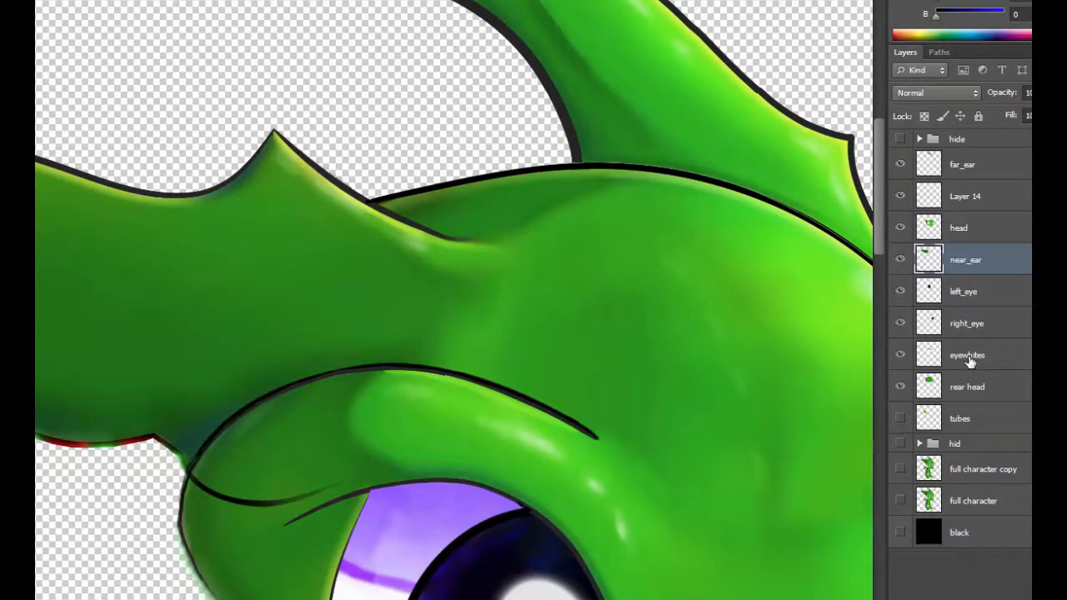
left_click_drag(967, 197, 976, 226)
right_click(976, 226)
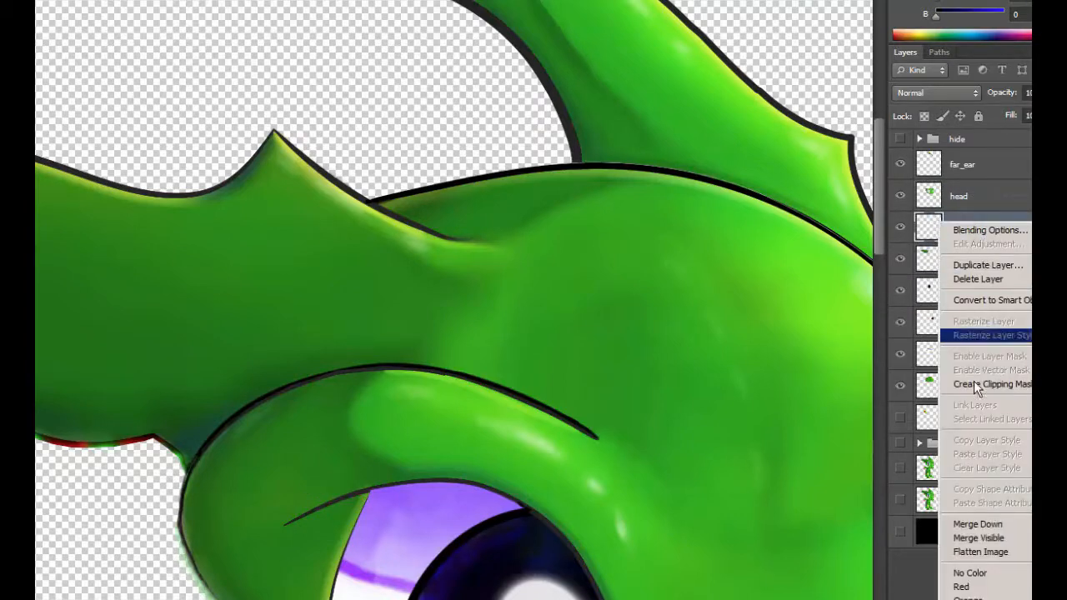
left_click(899, 197)
left_click(901, 197)
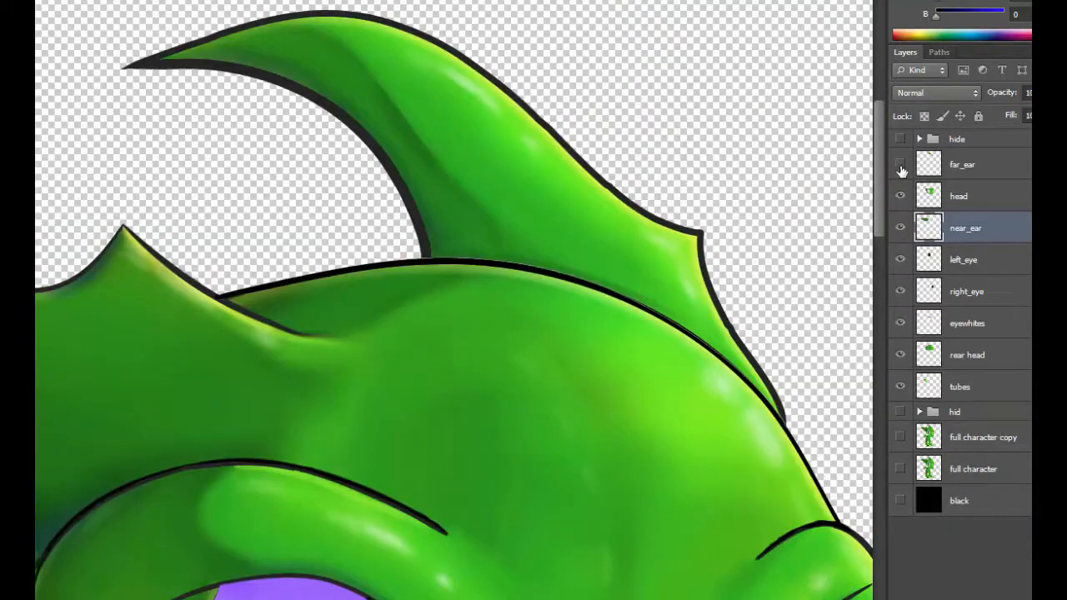
Select the far ear's base with a polygonal outline and copy it onto a new layer above far_ear
left_click(900, 168)
left_click(901, 168)
left_click_drag(600, 119, 409, 231)
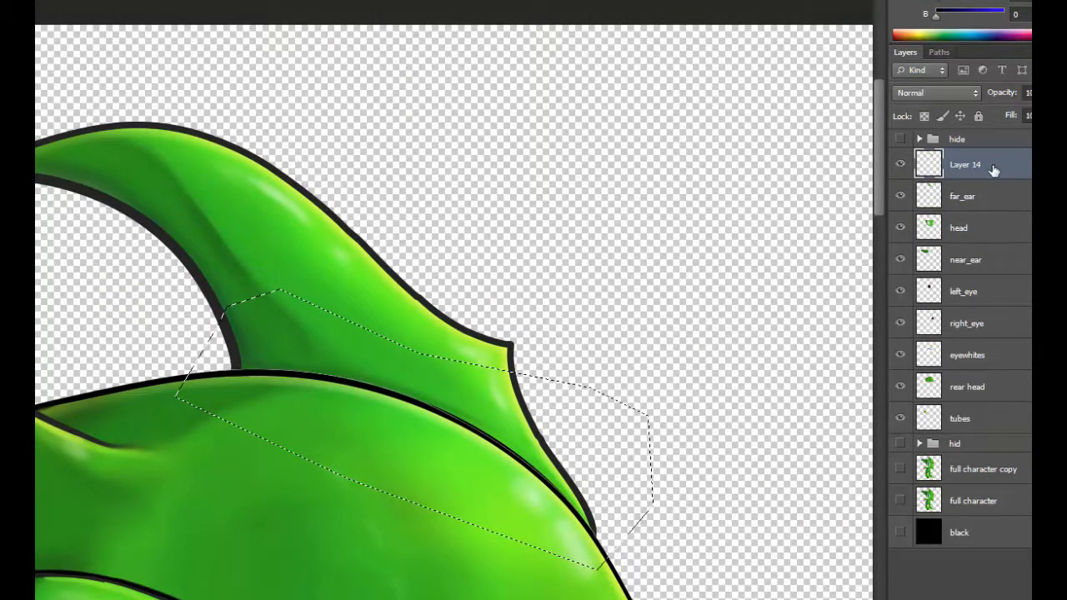
Stretch the copied far ear base down over the head with Liquify and show the rear head layer again
key("alt+t")
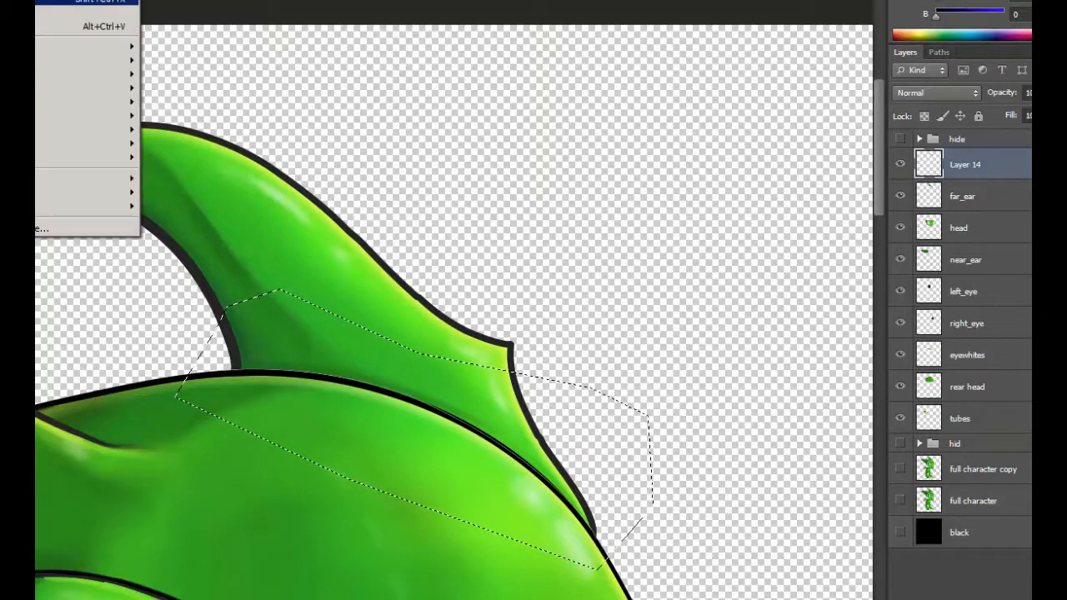
left_click(83, 1)
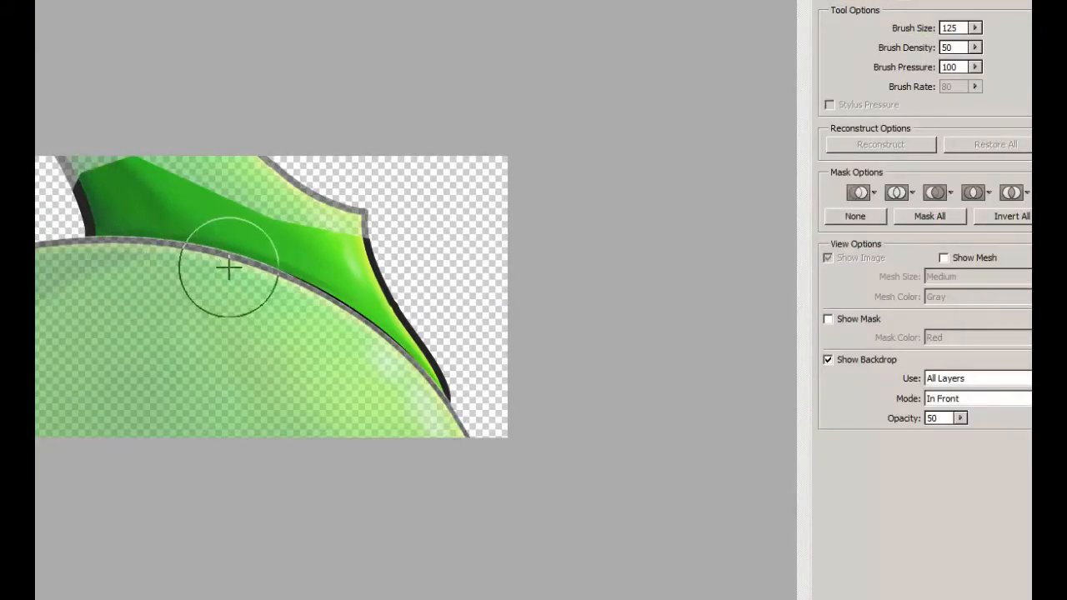
mouse_move(135, 261)
left_mouse_down()
mouse_move(236, 293)
mouse_move(235, 304)
mouse_move(204, 256)
mouse_move(293, 336)
mouse_move(262, 274)
mouse_move(256, 329)
mouse_move(358, 286)
mouse_move(400, 345)
left_mouse_up()
key("Return")
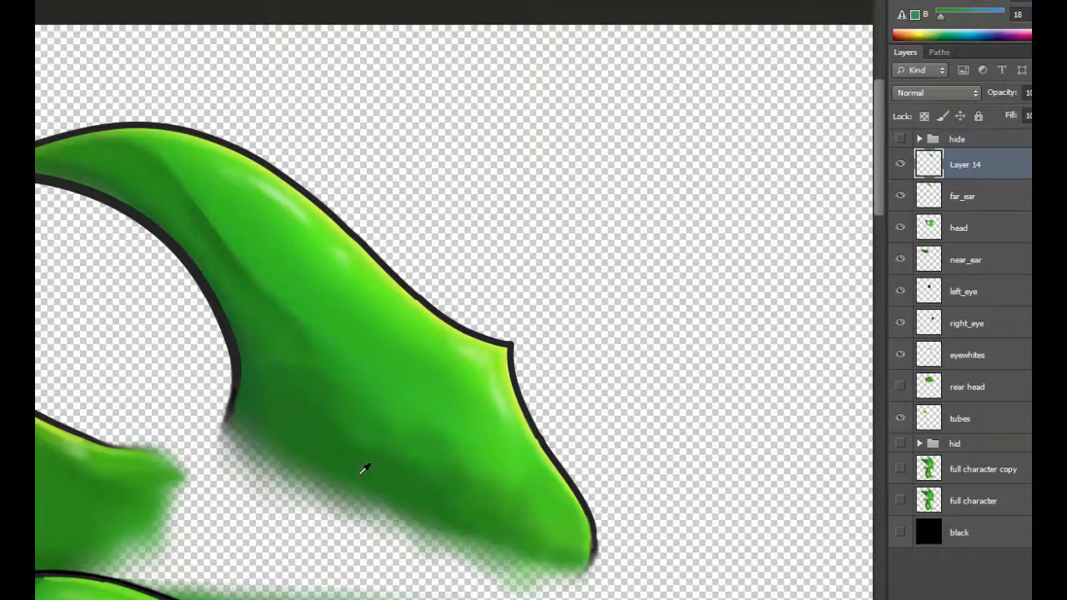
left_click(900, 386)
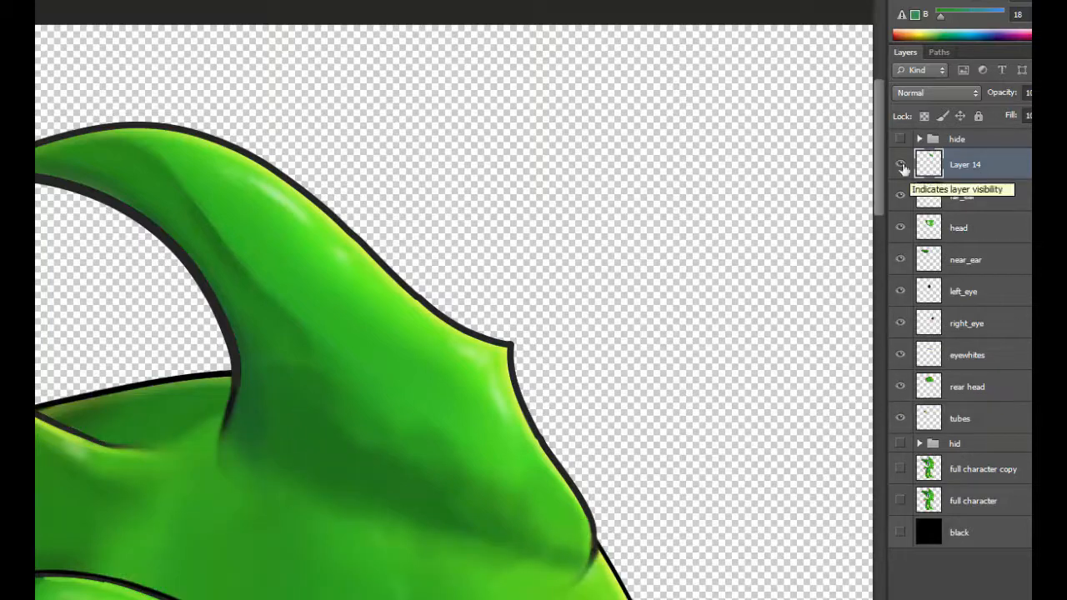
Merge Layer 14 into far_ear and place far_ear below the rear head layer
left_click(899, 164)
key("ctrl+z")
right_click(959, 167)
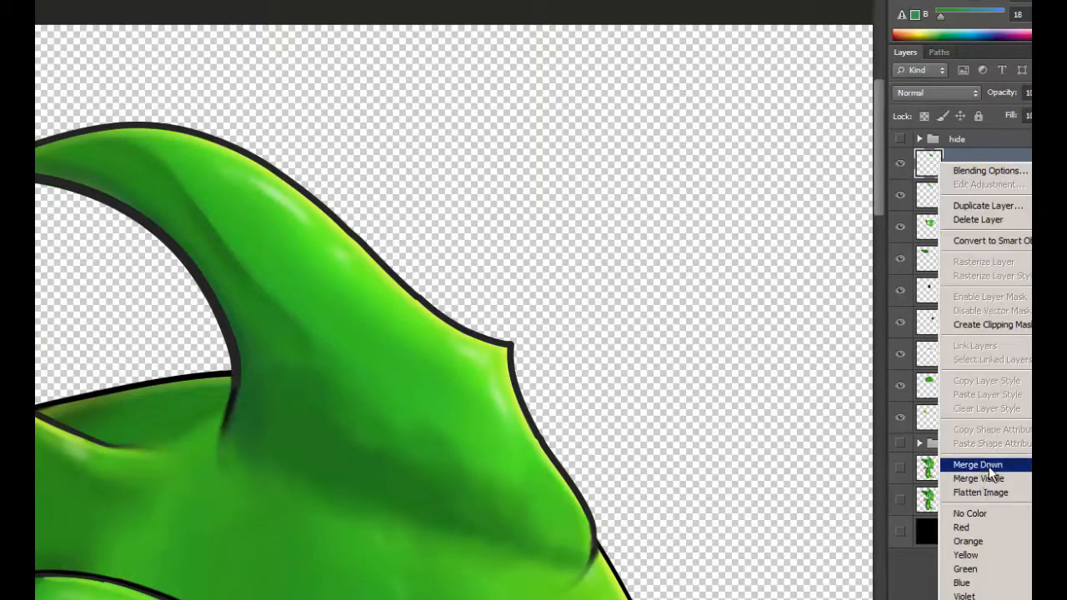
left_click(989, 466)
left_click_drag(934, 166, 962, 371)
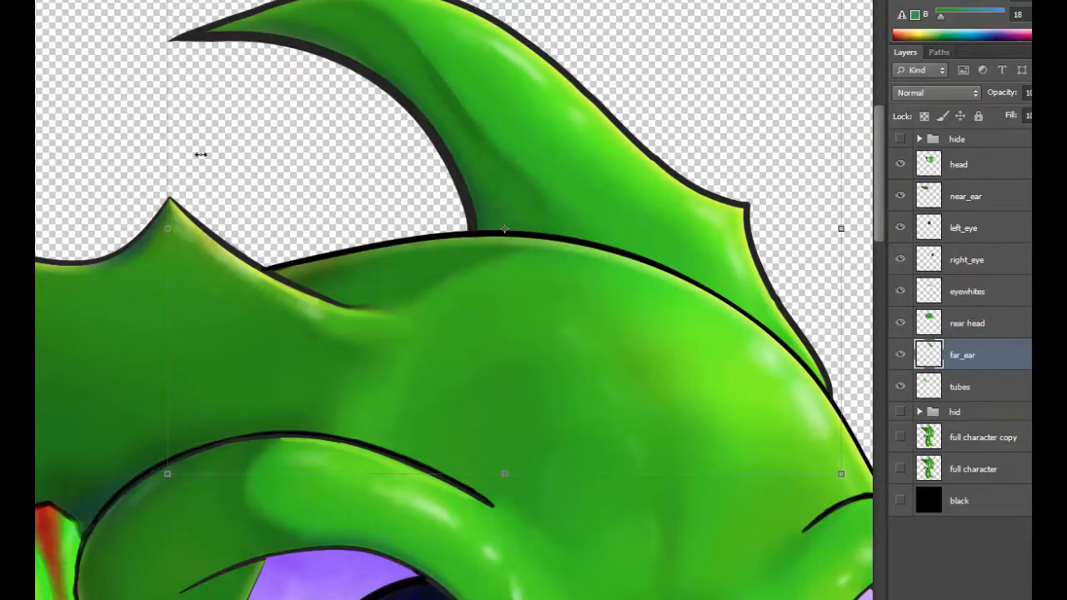
Try moving far_ear behind the head with a free transform to test its extended base, and cancel it
key("ctrl+t")
left_click_drag(33, 102, 64, 100)
key("ctrl+z")
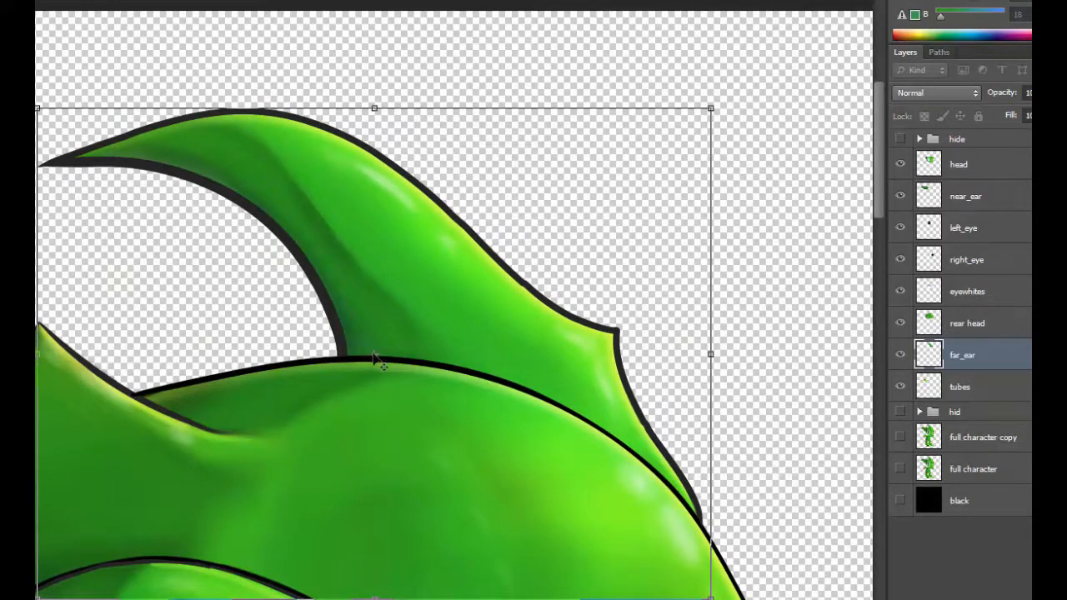
left_click_drag(62, 88, 84, 210)
key("ctrl+z")
key("m")
left_click(326, 203)
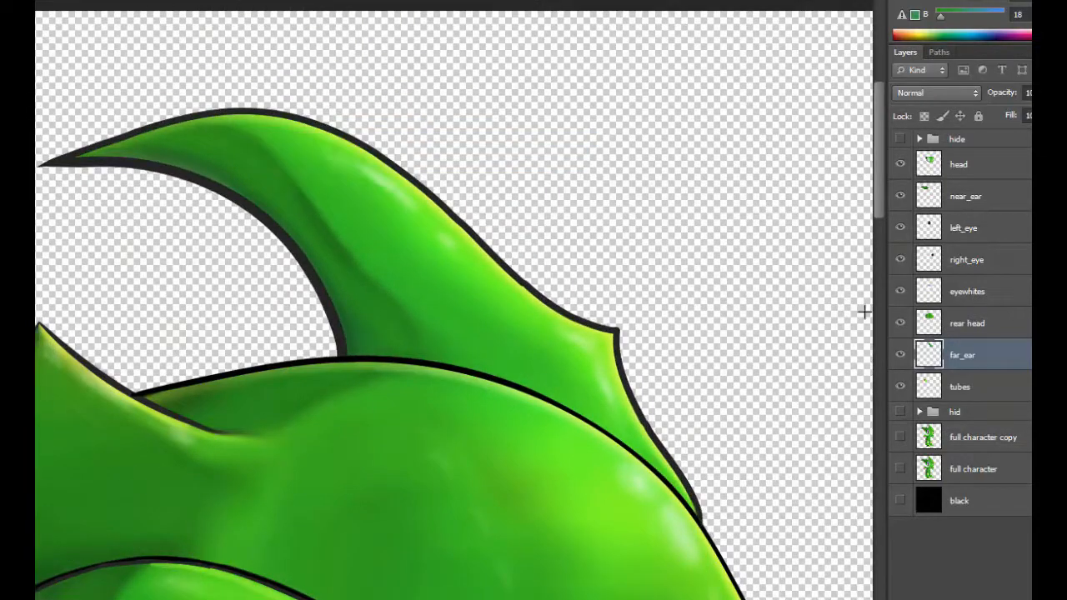
Move the layers from head down to tubes into the Head_Setup group and collapse it
left_click_drag(371, 584, 351, 310)
key("ctrl+minus")
key("ctrl+minus")
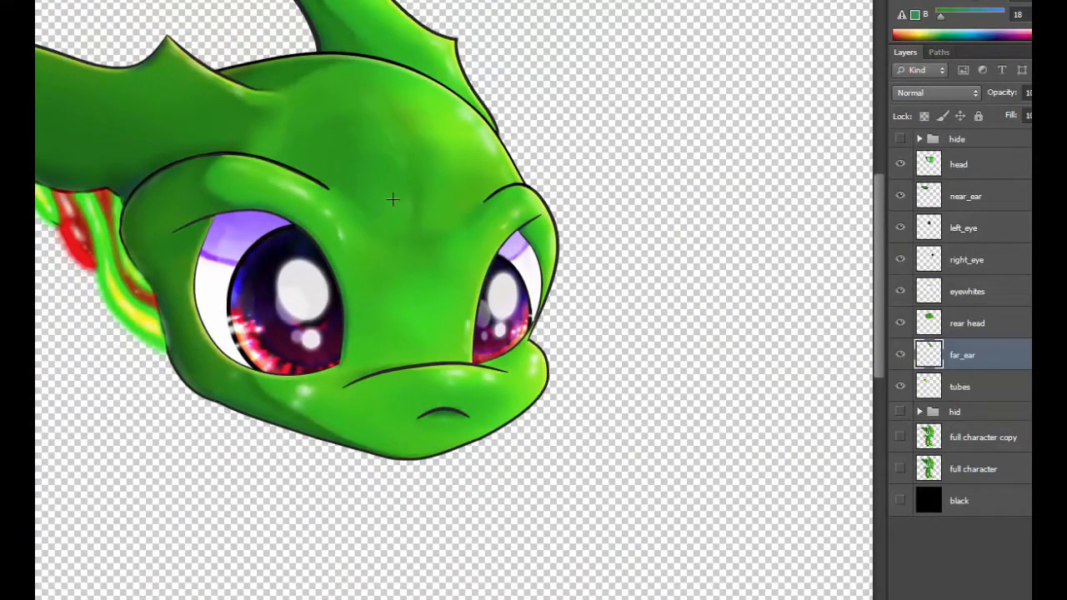
left_click_drag(392, 199, 323, 241)
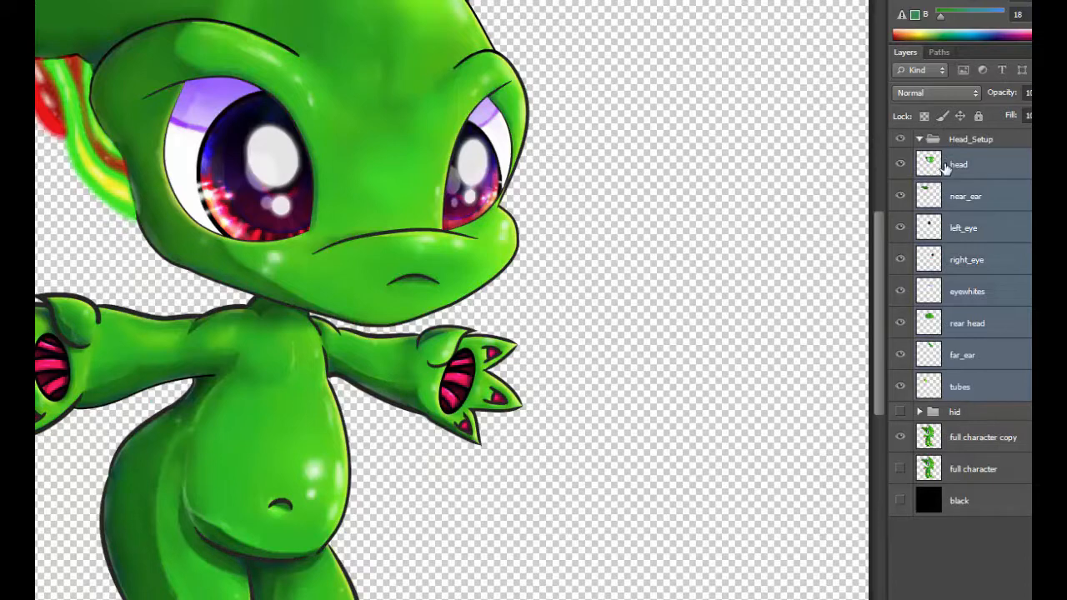
left_click_drag(946, 167, 948, 140)
left_click(920, 139)
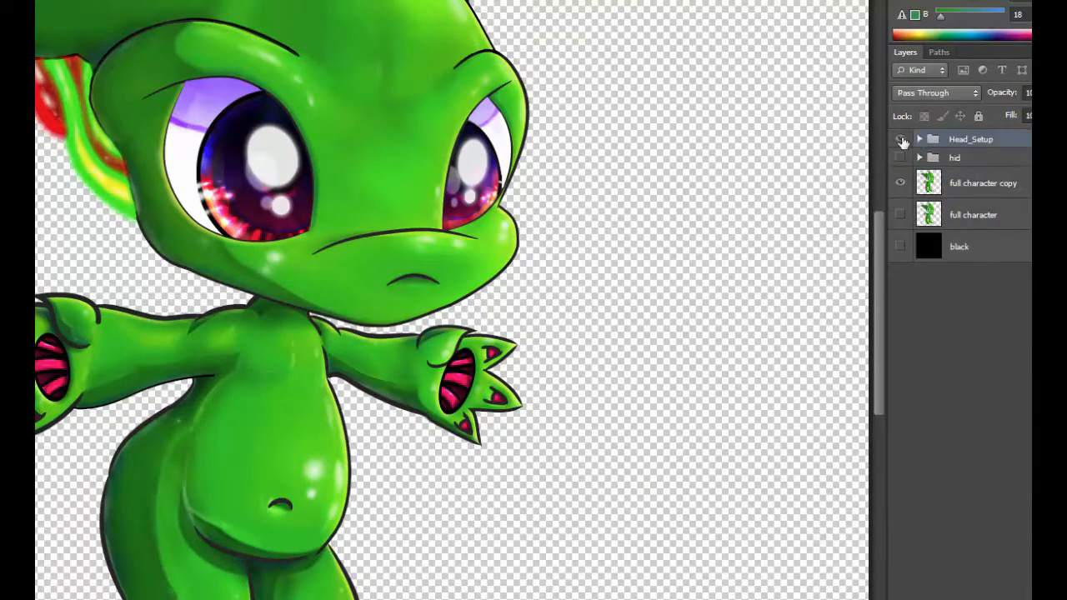
Compare Head_Setup with full character copy by toggling their visibility, hide Head_Setup and select full character copy
left_click(902, 140)
left_click(902, 140)
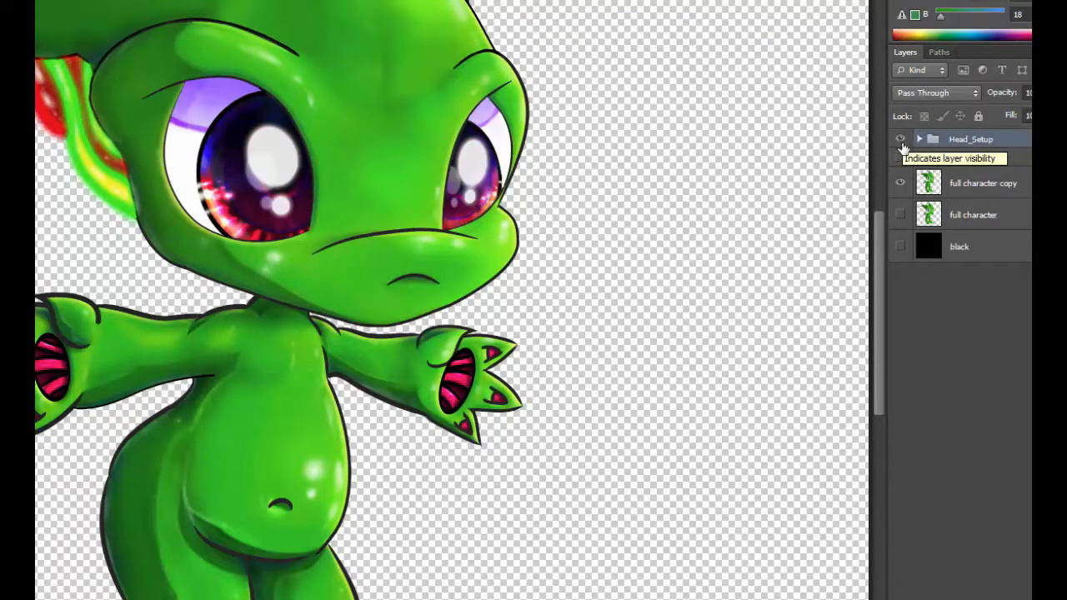
left_click(901, 183)
left_click(900, 183)
left_click(901, 140)
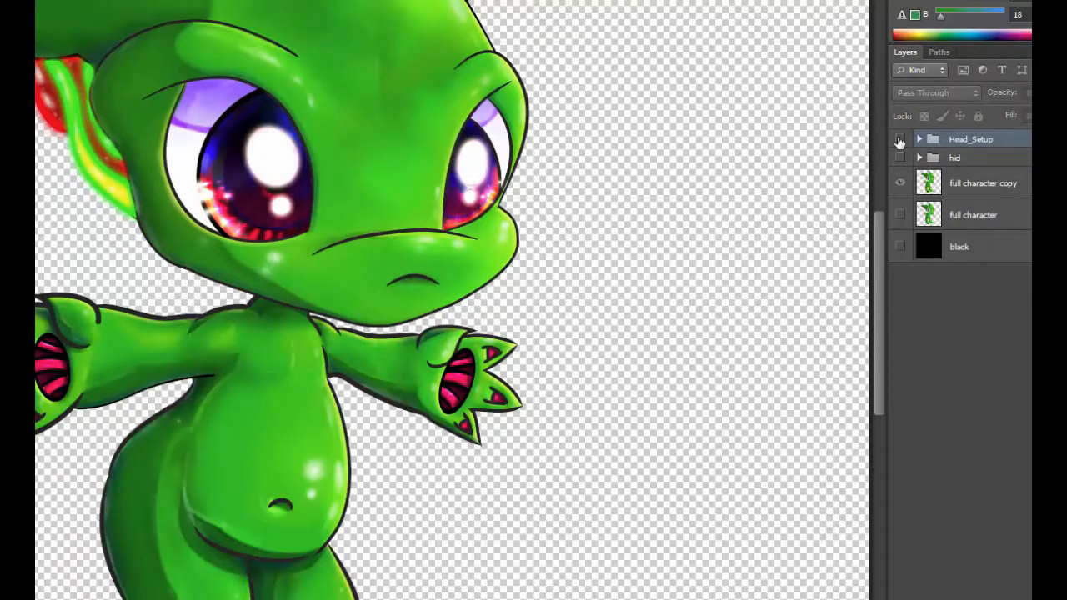
left_click(938, 191)
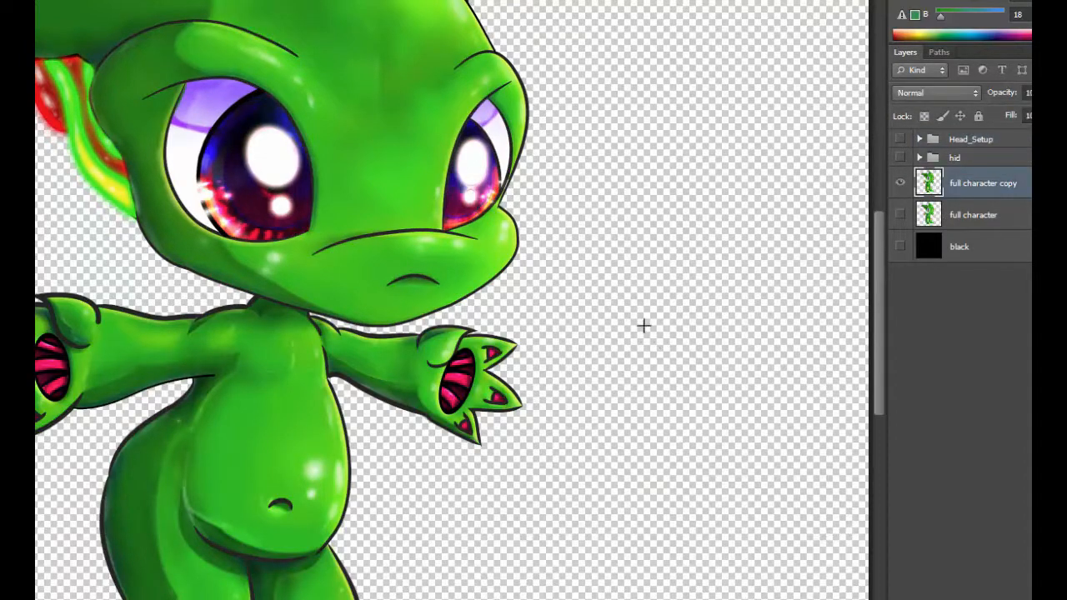
Select the torso with a polygonal outline, copy it onto a new layer and check the copy on its own
left_click_drag(361, 585, 430, 514)
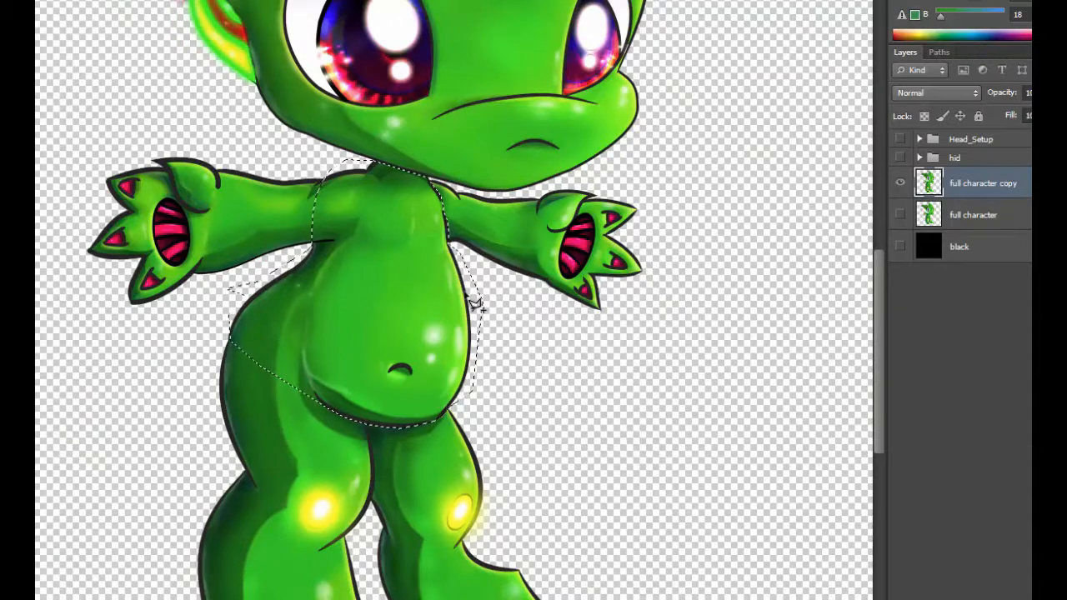
key("ctrl+j")
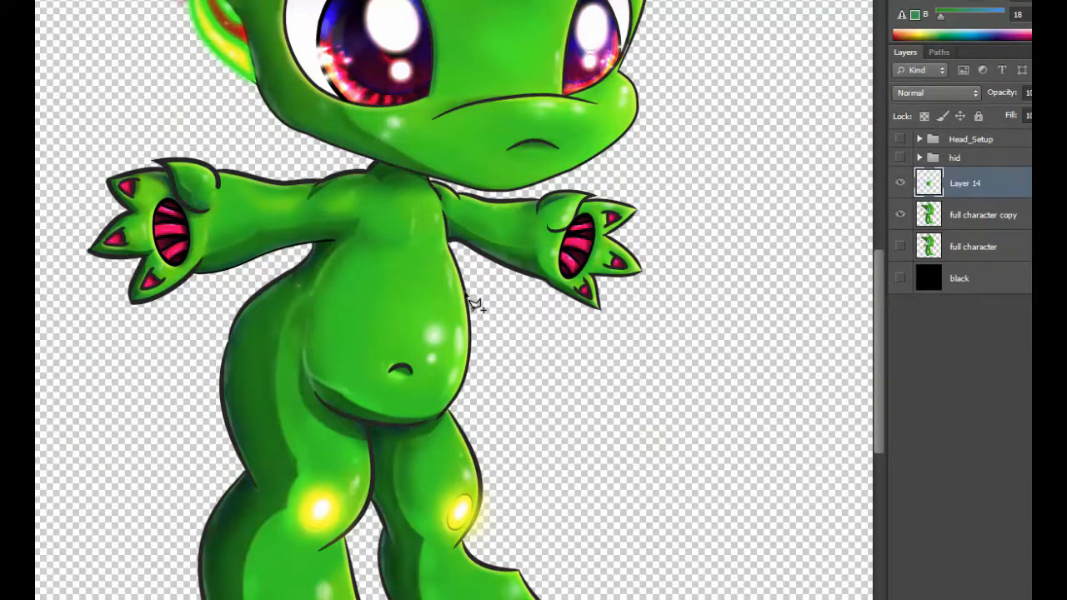
left_click(903, 215)
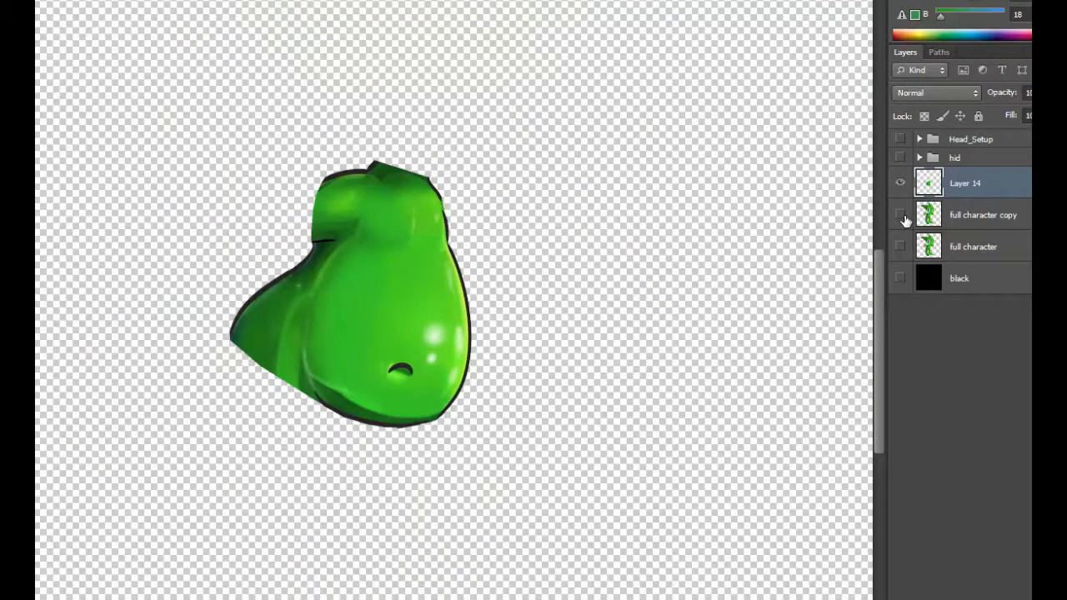
left_click(903, 215)
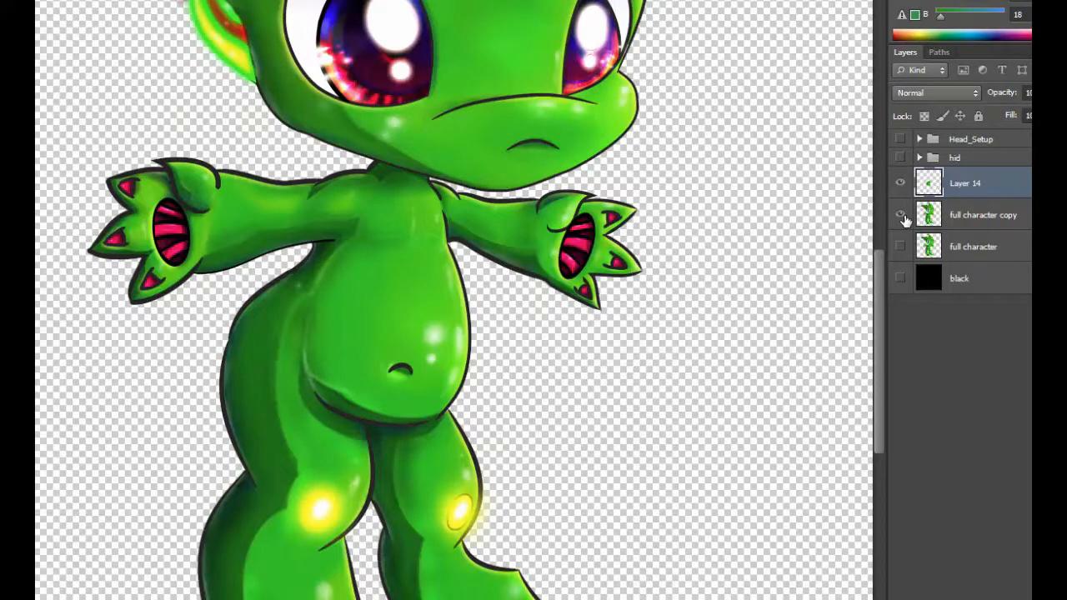
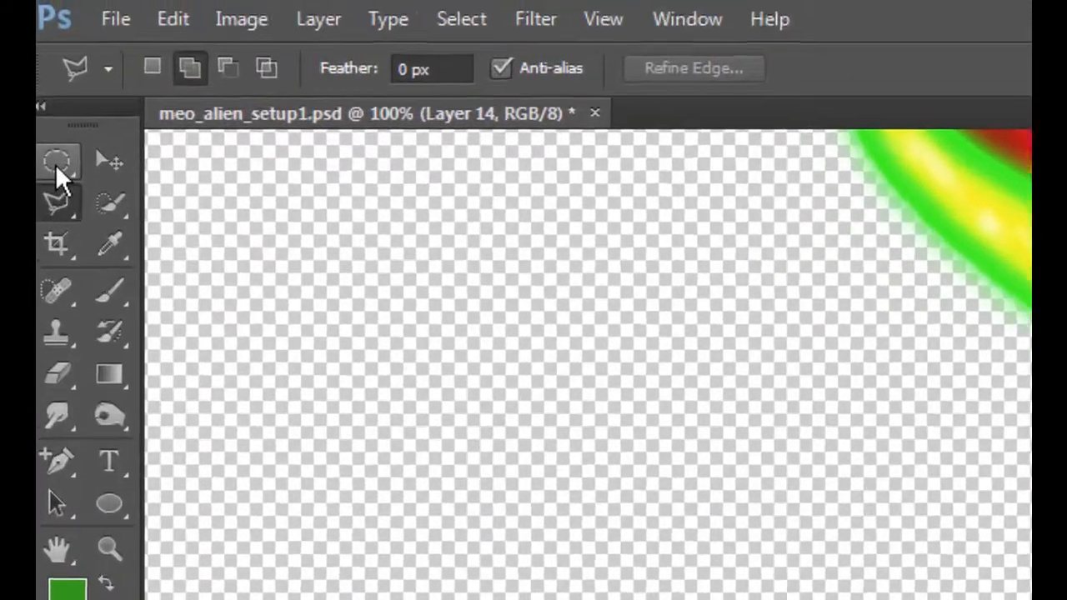
Enclose the near hand in an elliptical selection about 507 by 465 px
left_click(44, 55)
left_click_drag(152, 208, 371, 444)
mouse_move(504, 599)
left_mouse_down()
mouse_move(483, 503)
mouse_move(493, 536)
left_mouse_up()
left_click(47, 122)
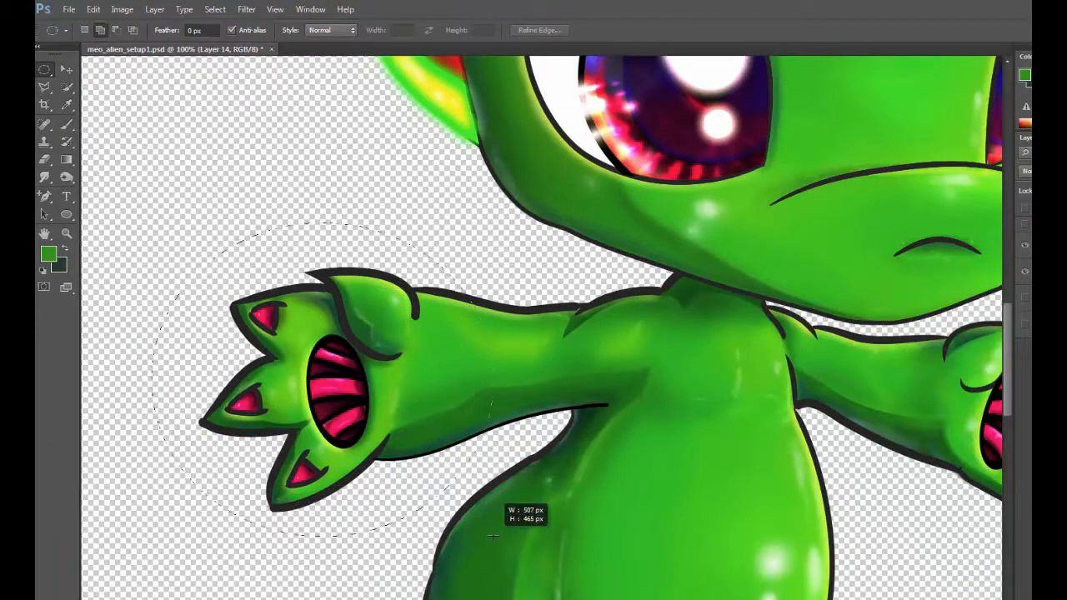
Add the rest of the near arm up to the shoulder and armpit to the selection with a polygonal outline
left_click(100, 30)
left_click(432, 267)
left_click(662, 287)
left_click(664, 339)
left_click(656, 370)
left_click(637, 400)
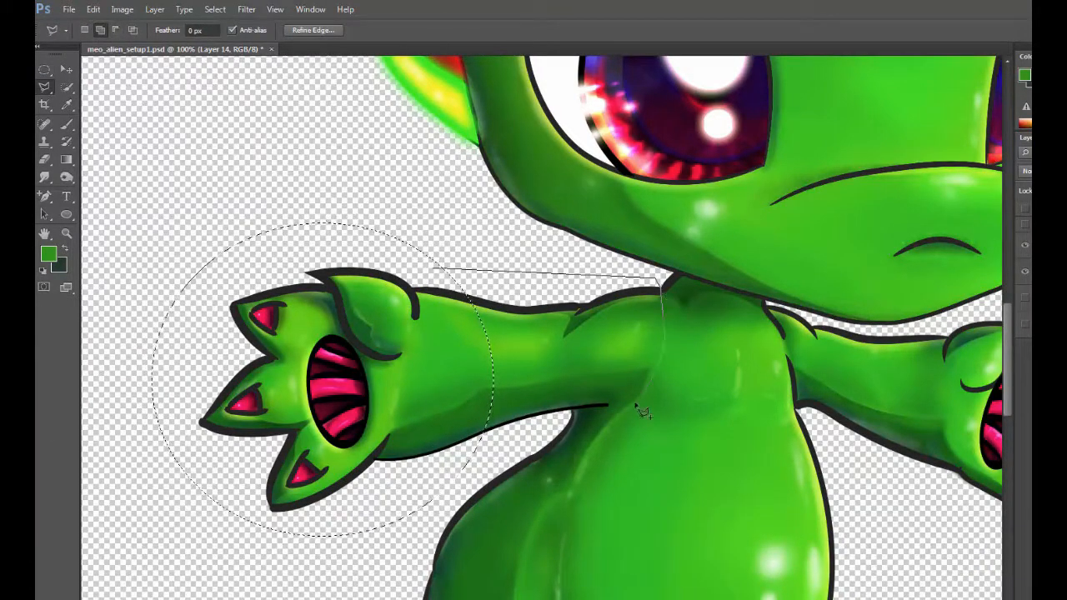
left_click(604, 406)
scroll(597, 413, "up", 3)
left_click(457, 405)
left_click(422, 427)
left_click(324, 502)
left_click(247, 524)
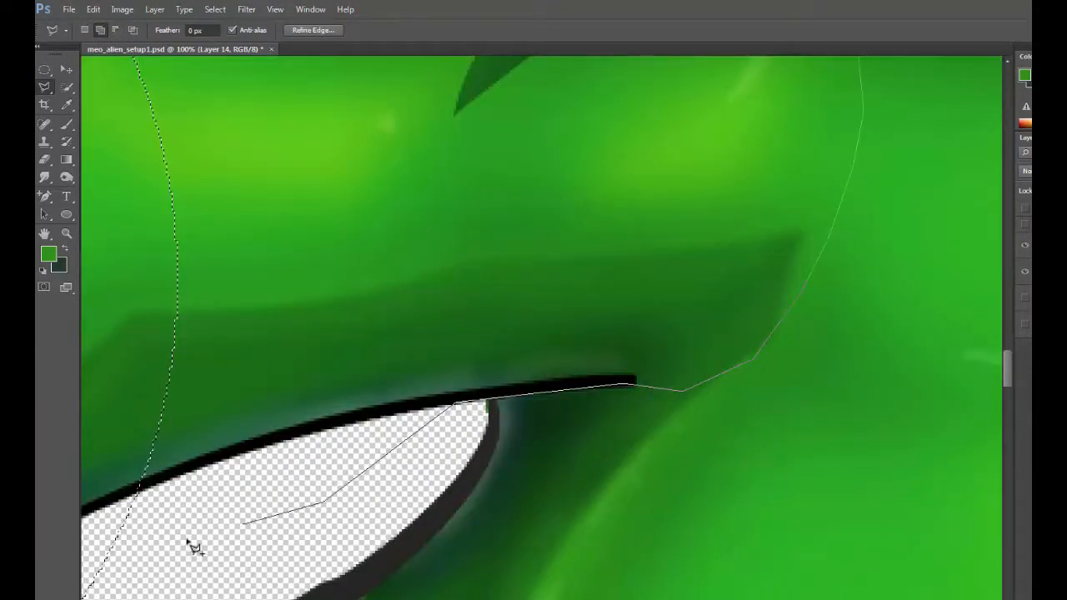
left_click(161, 543)
left_click(117, 530)
double_click(95, 315)
scroll(408, 190, "down", 3)
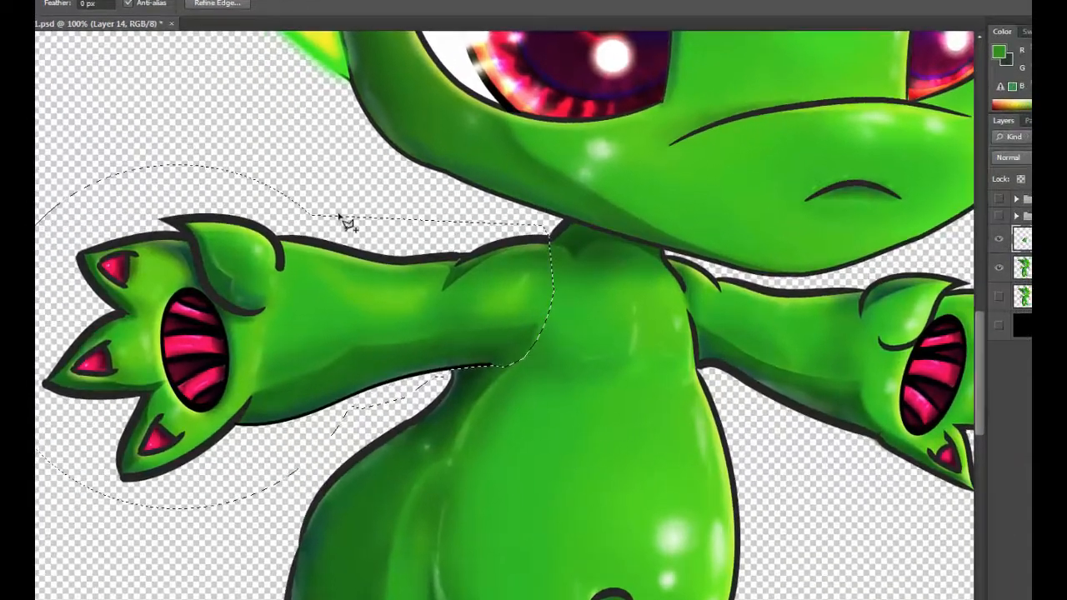
Copy the selected near arm onto a new layer and isolate it by hiding full character copy and Layer 14
key("ctrl+j")
left_click(999, 296)
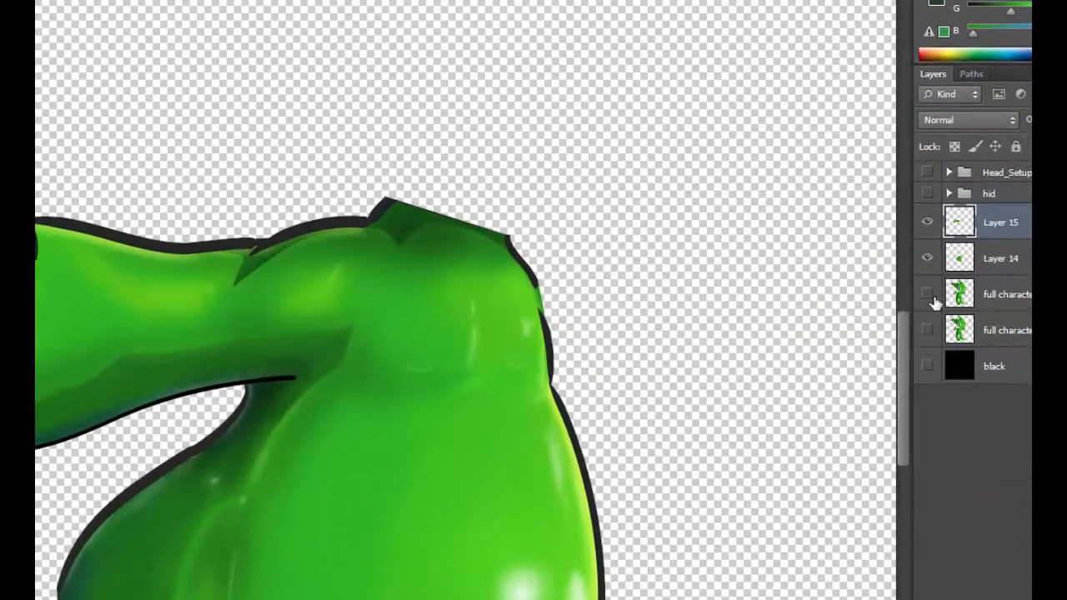
left_click(927, 260)
key("ctrl+plus")
key("ctrl+plus")
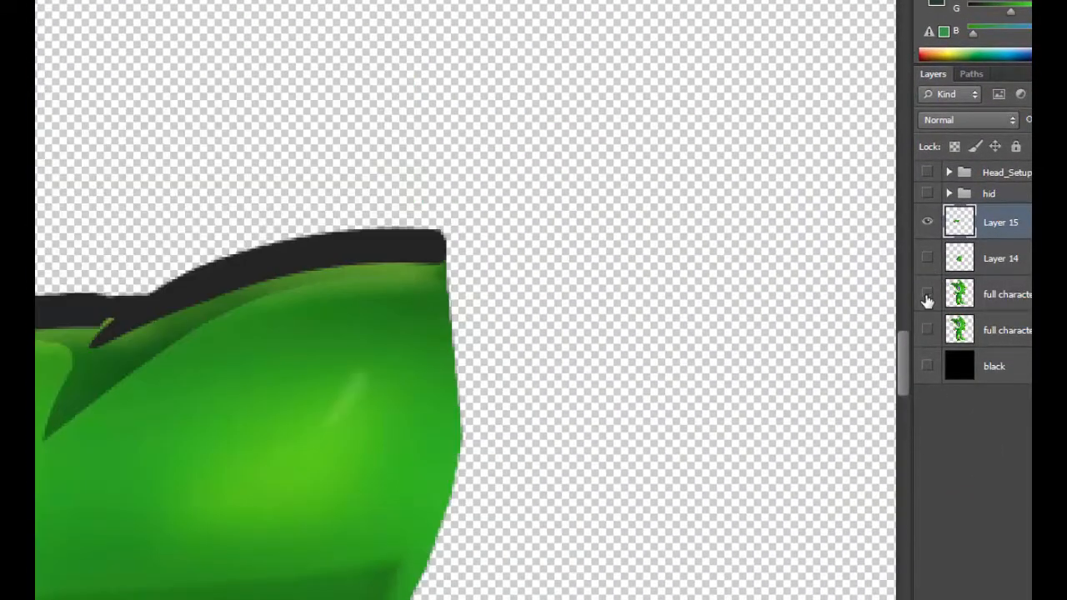
Show full character copy at reduced opacity as a reference and soften the arm's shoulder end on Layer 15 with the eraser
left_click(927, 295)
left_click(996, 294)
key("8")
key("e")
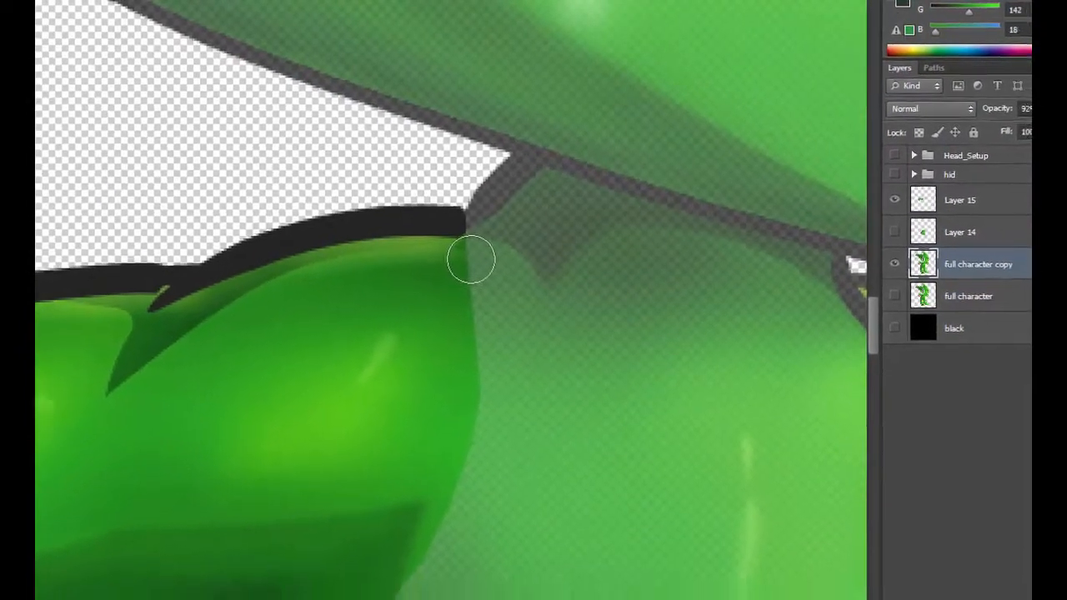
left_click(989, 224)
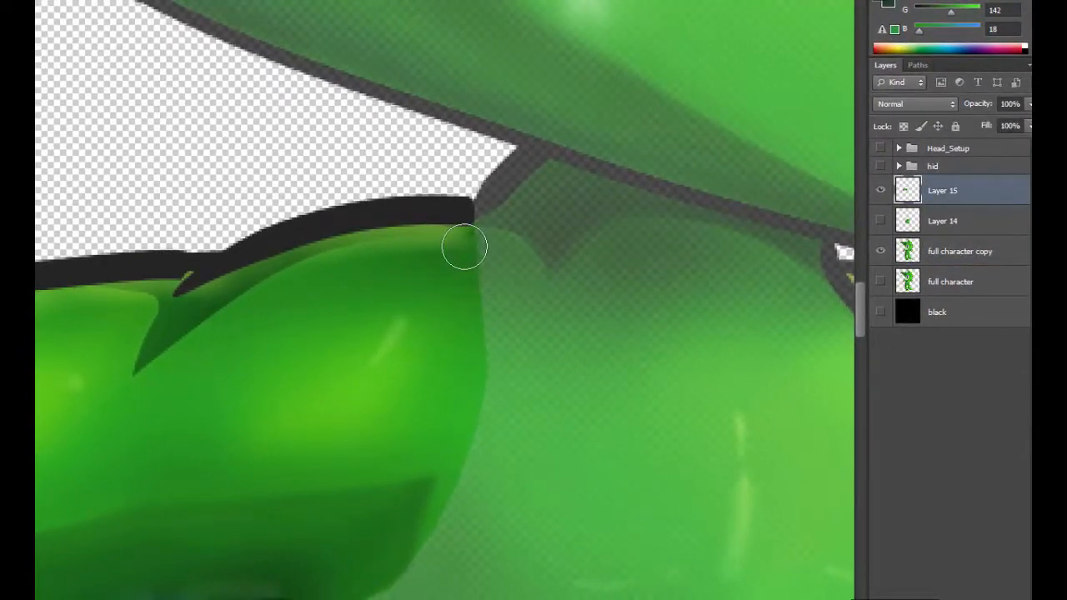
mouse_move(469, 238)
left_mouse_down()
mouse_move(467, 182)
mouse_move(476, 380)
left_mouse_up()
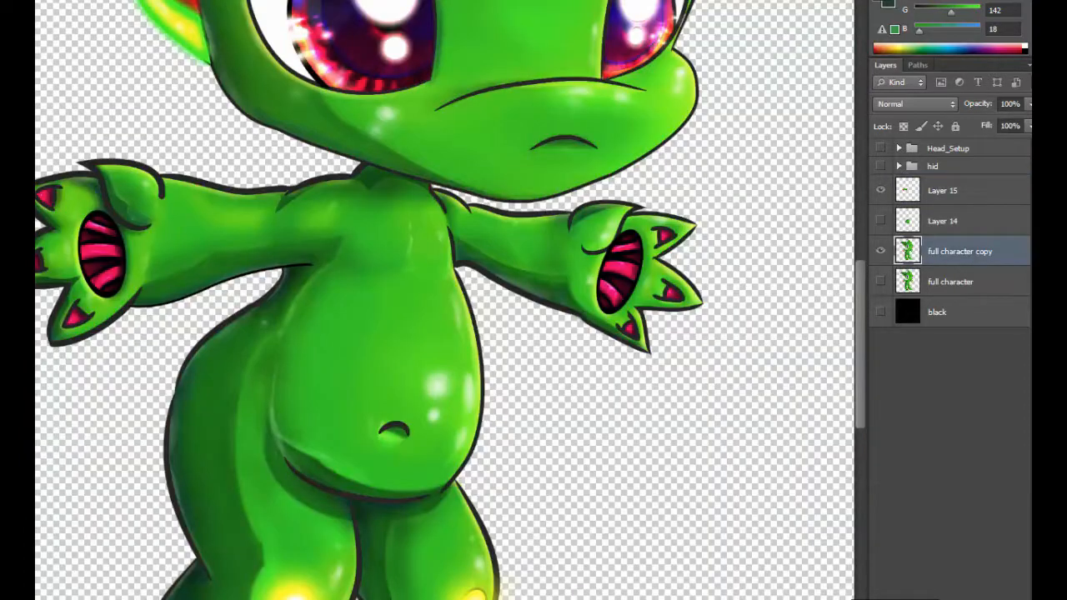
Hide full character copy, select the hand and forearm on Layer 15 with an ellipse and copy them onto a new layer
left_click_drag(37, 87, 109, 136)
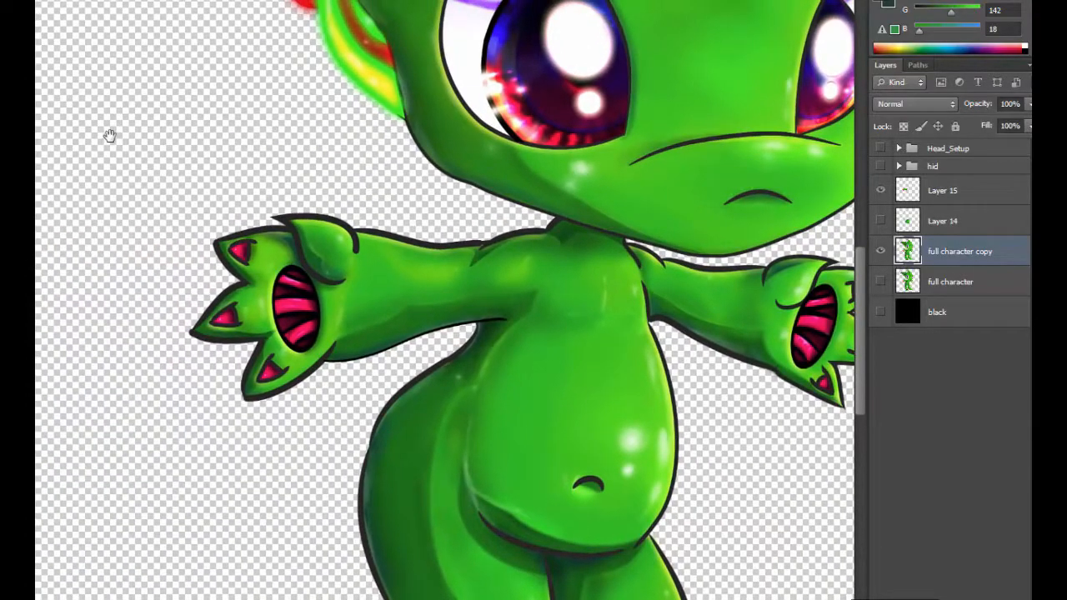
scroll(327, 318, "up", 5)
key("ctrl+minus")
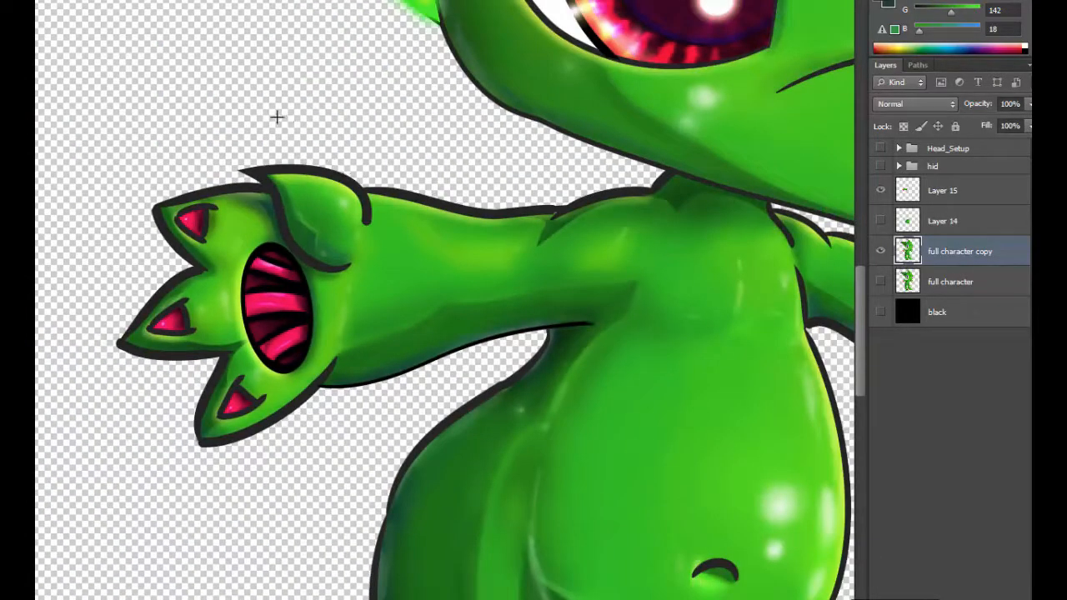
left_click_drag(219, 80, 171, 114)
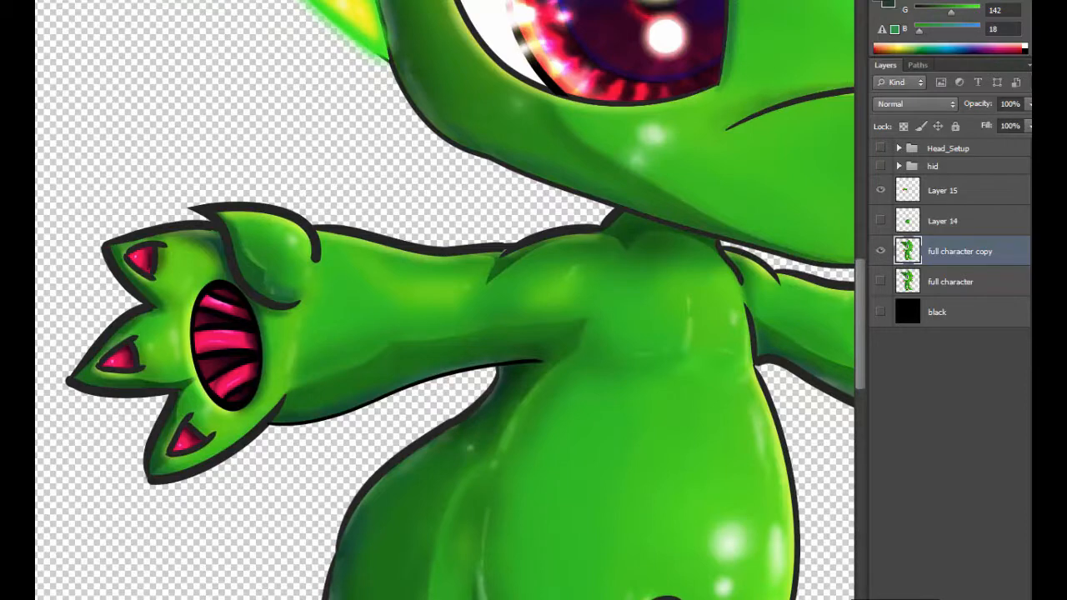
left_click(881, 250)
left_click(954, 192)
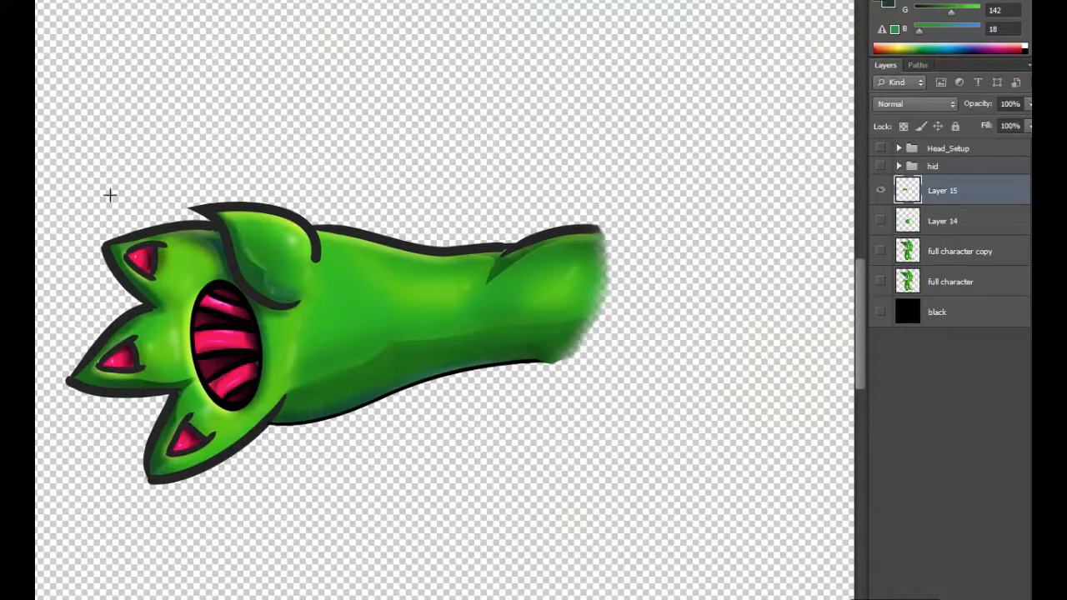
left_click_drag(109, 192, 434, 532)
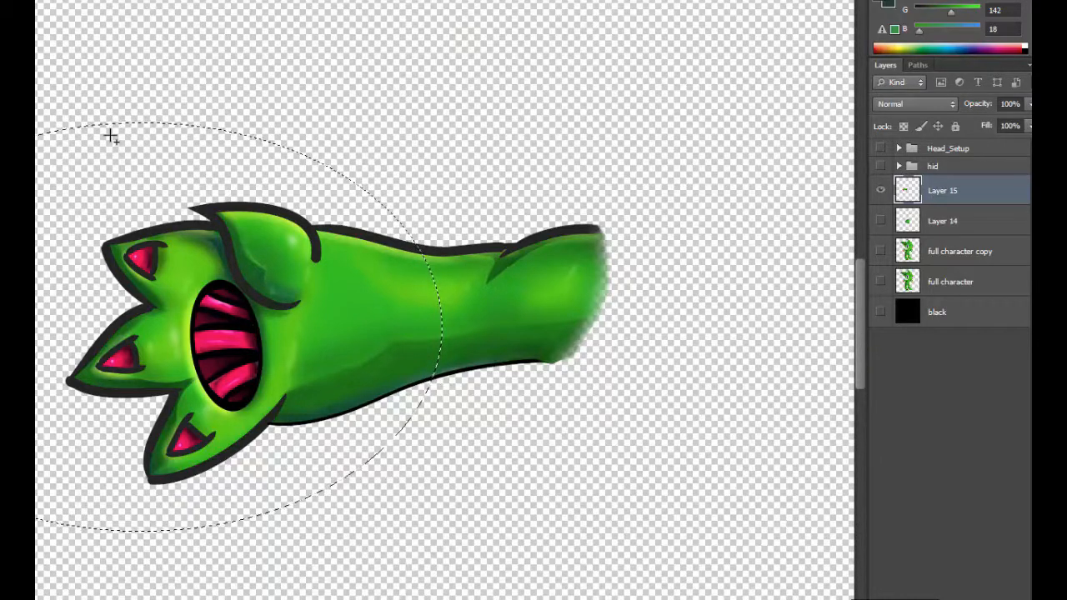
key("ctrl+j")
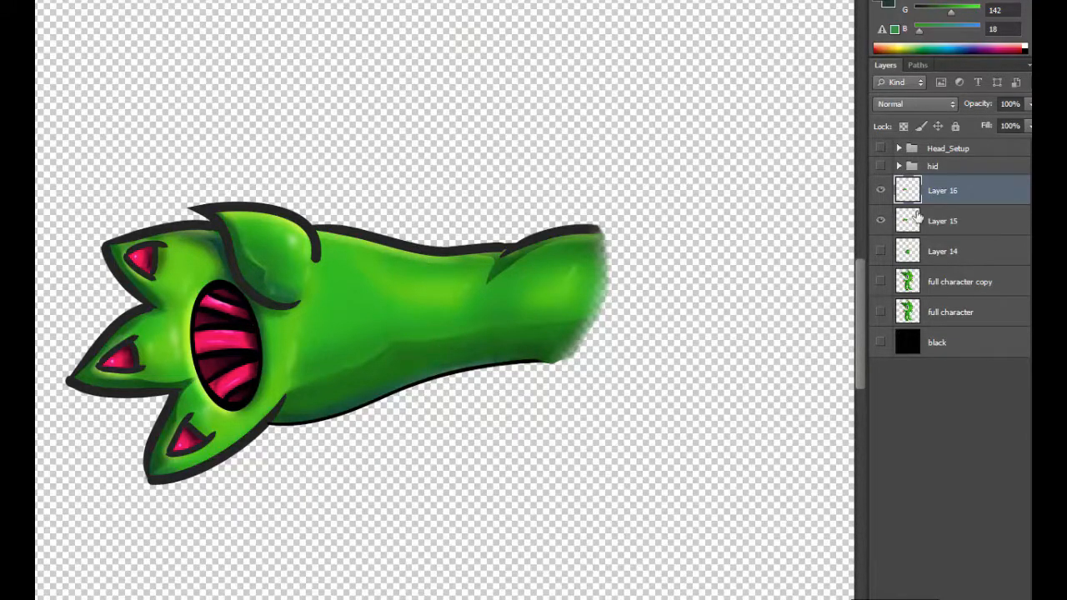
Hide Layer 15, soften the forearm's cut end on Layer 16 with the eraser and compare the two layers
left_click(878, 222)
key("ctrl+plus")
key("ctrl+plus")
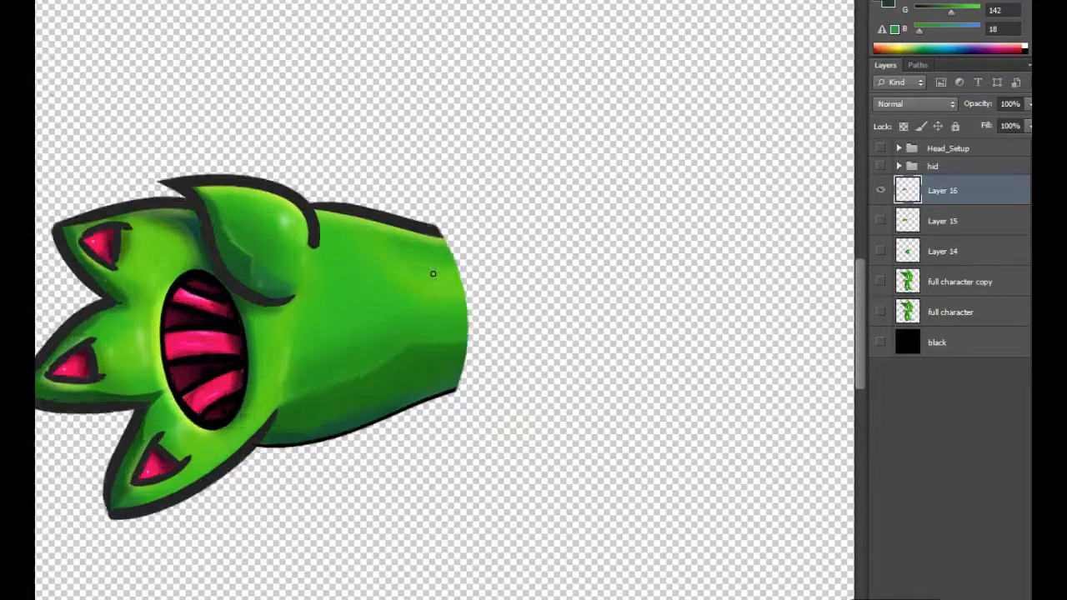
mouse_move(537, 219)
left_mouse_down()
mouse_move(524, 207)
mouse_move(559, 259)
mouse_move(550, 386)
mouse_move(564, 393)
left_mouse_up()
left_click(876, 190)
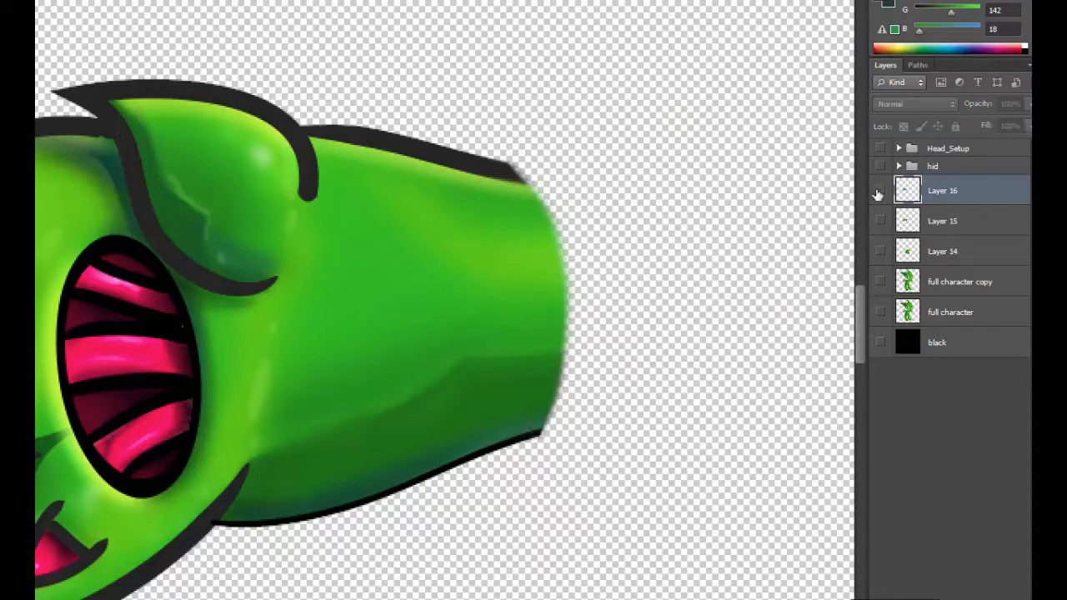
left_click_drag(878, 225, 880, 191)
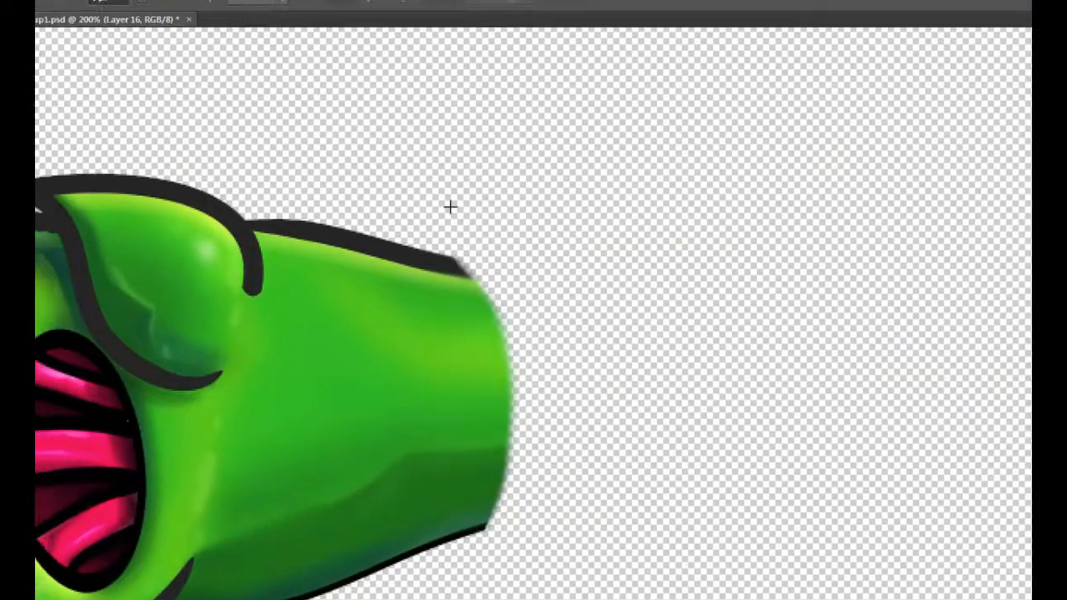
Select the upper arm with an elliptical selection, transform it to curve past the forearm's cut end, and add a second ellipse covering the shoulder end
left_click_drag(567, 245, 812, 442)
left_click(243, 11)
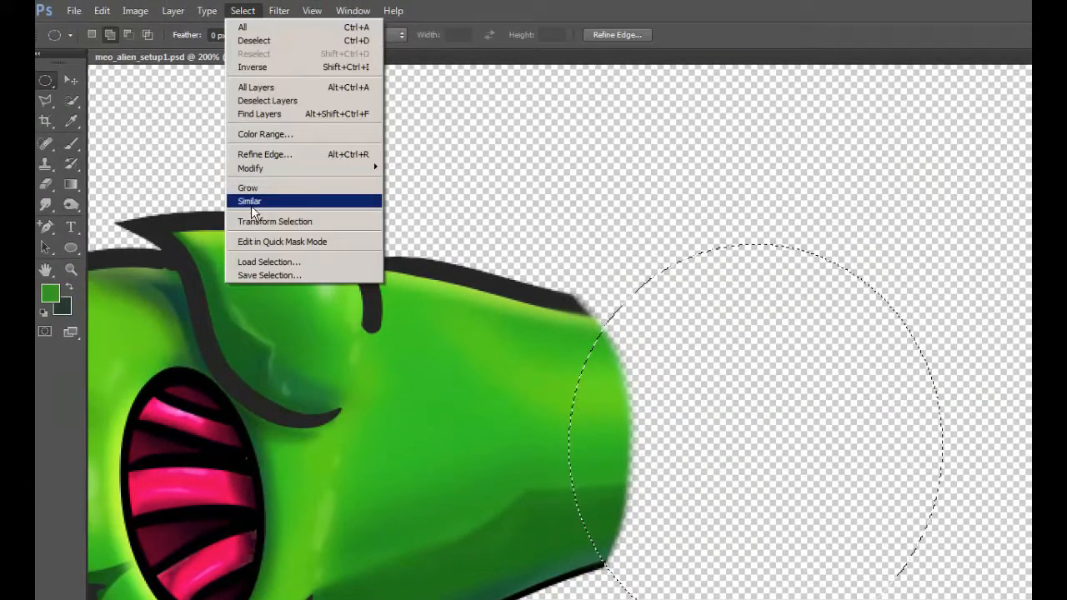
left_click(286, 221)
left_click_drag(824, 393, 797, 380)
left_click_drag(732, 598, 730, 599)
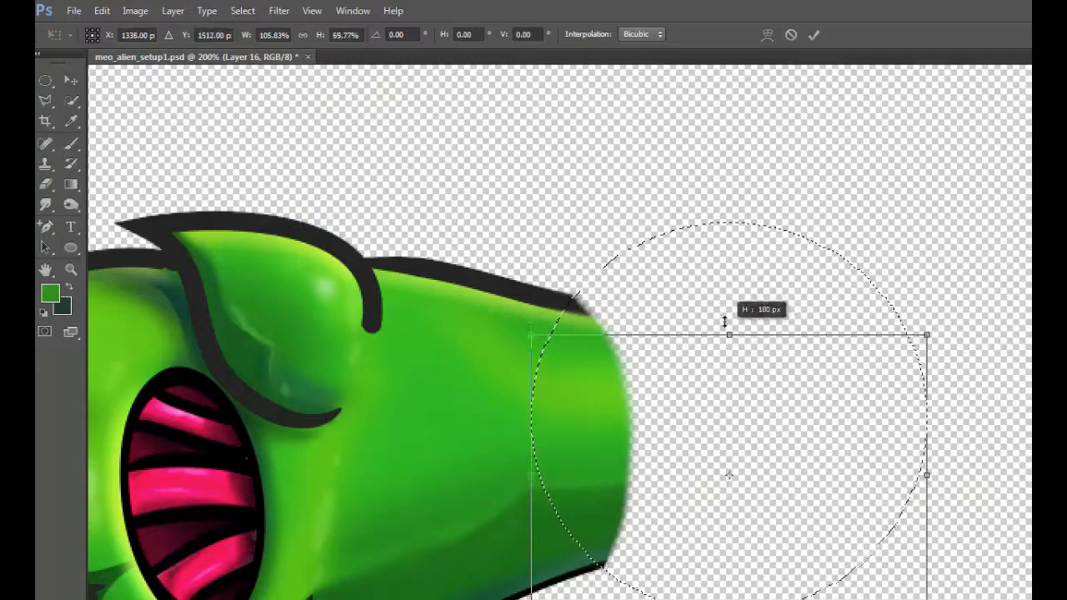
mouse_move(725, 322)
left_mouse_down()
mouse_move(740, 264)
mouse_move(717, 312)
left_mouse_up()
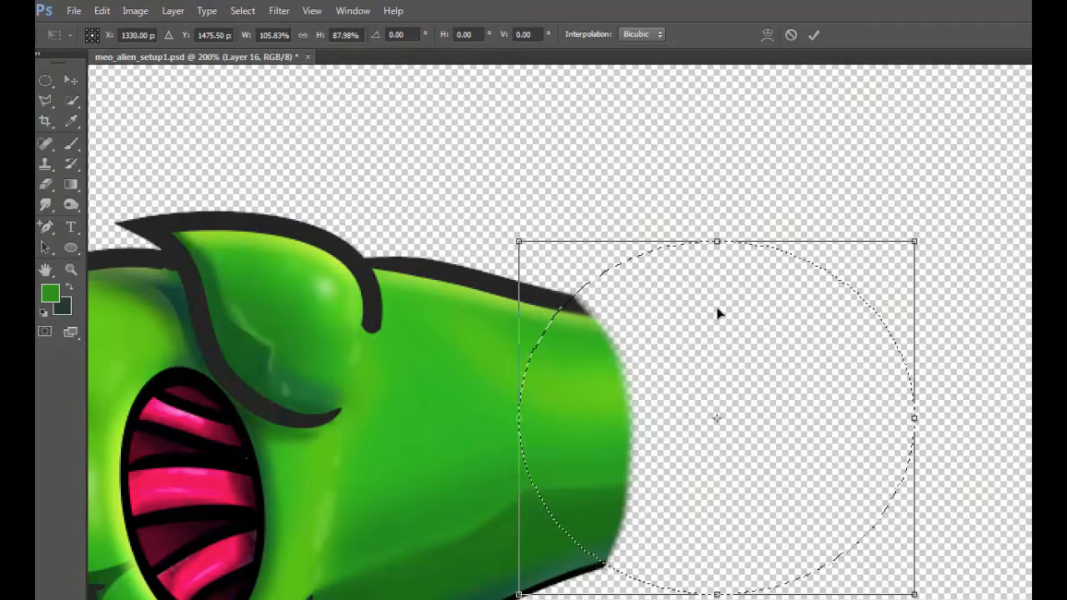
key("Return")
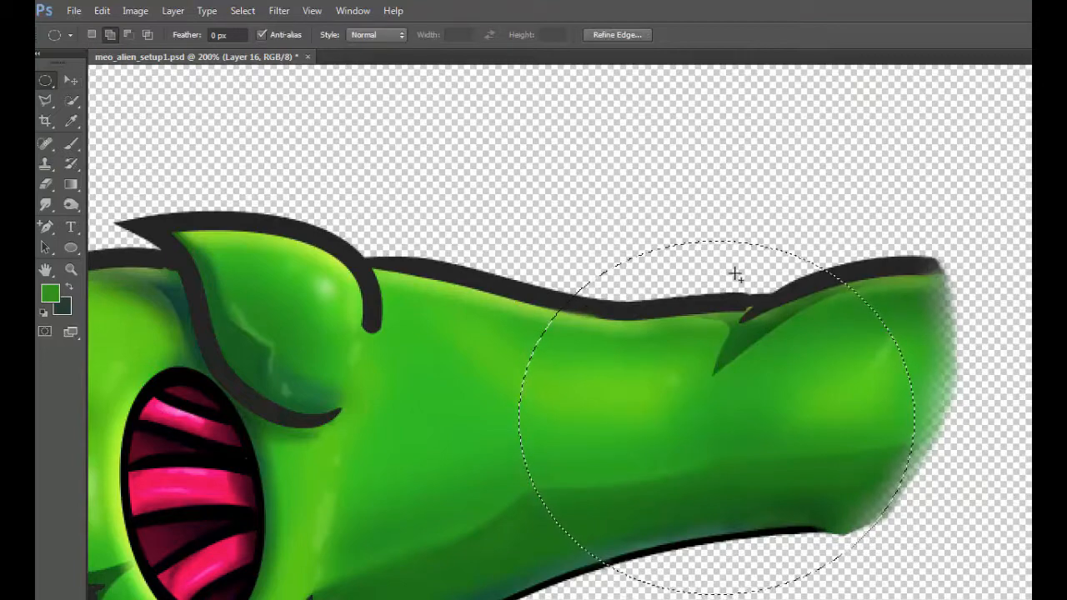
left_click_drag(731, 206, 1063, 599)
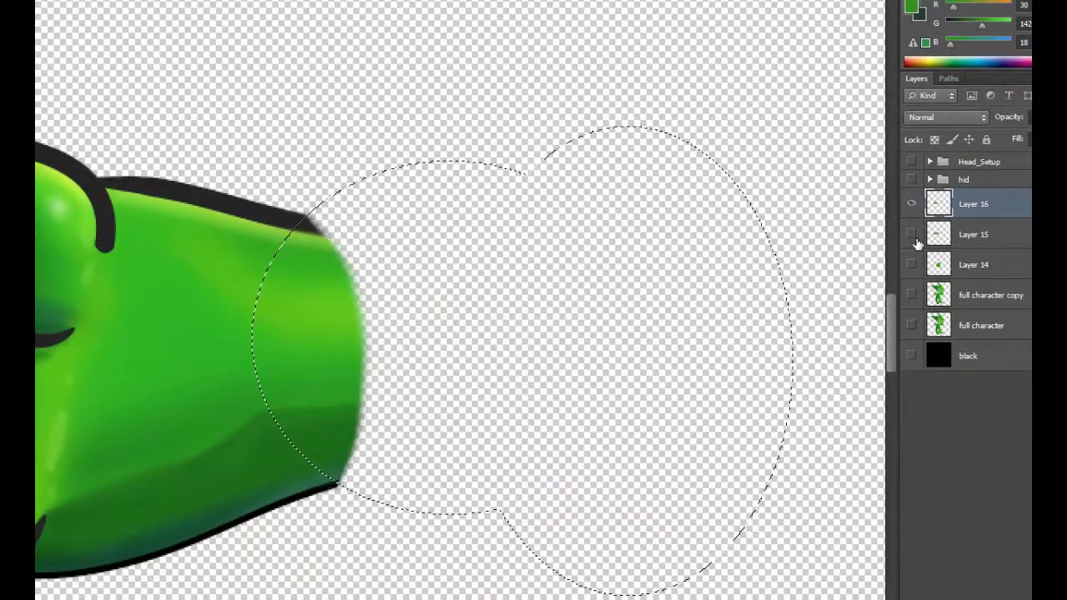
Isolate Layer 15, delete the hand and forearm outside the selection so only the upper arm remains, and clear the selection
left_click(912, 234)
left_click(912, 204)
left_click(969, 237)
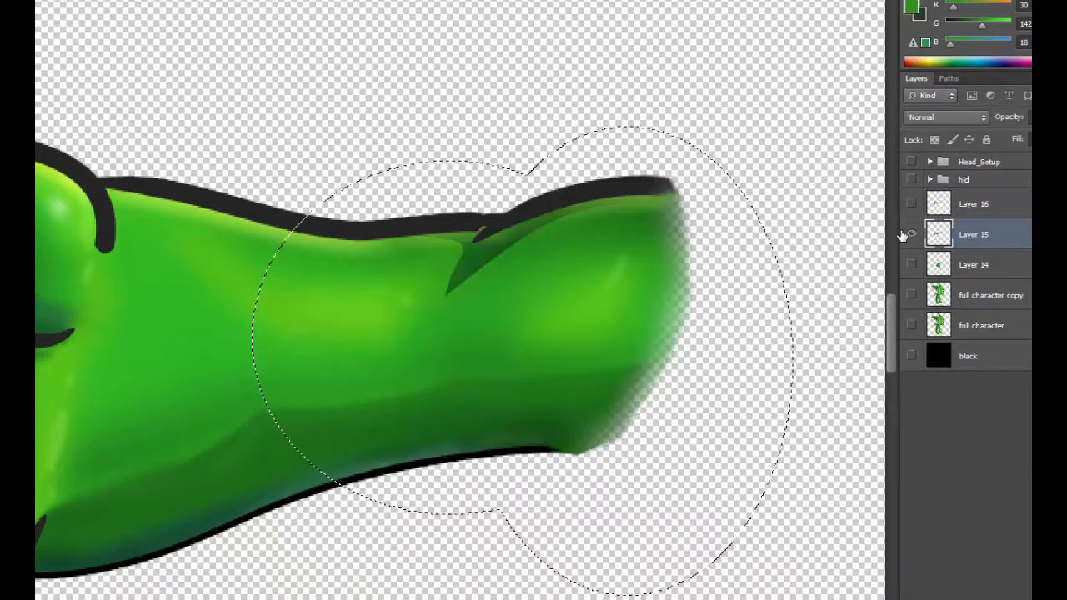
left_click(912, 234)
left_click(912, 234)
left_click(912, 234)
left_click(912, 234)
right_click(553, 220)
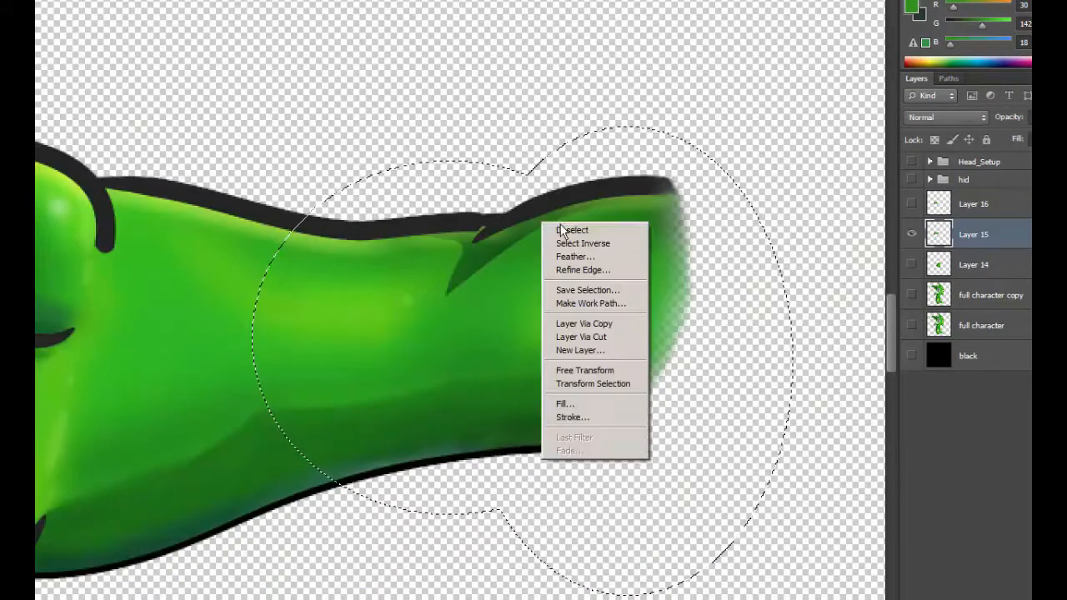
left_click(579, 242)
key("Delete")
right_click(577, 241)
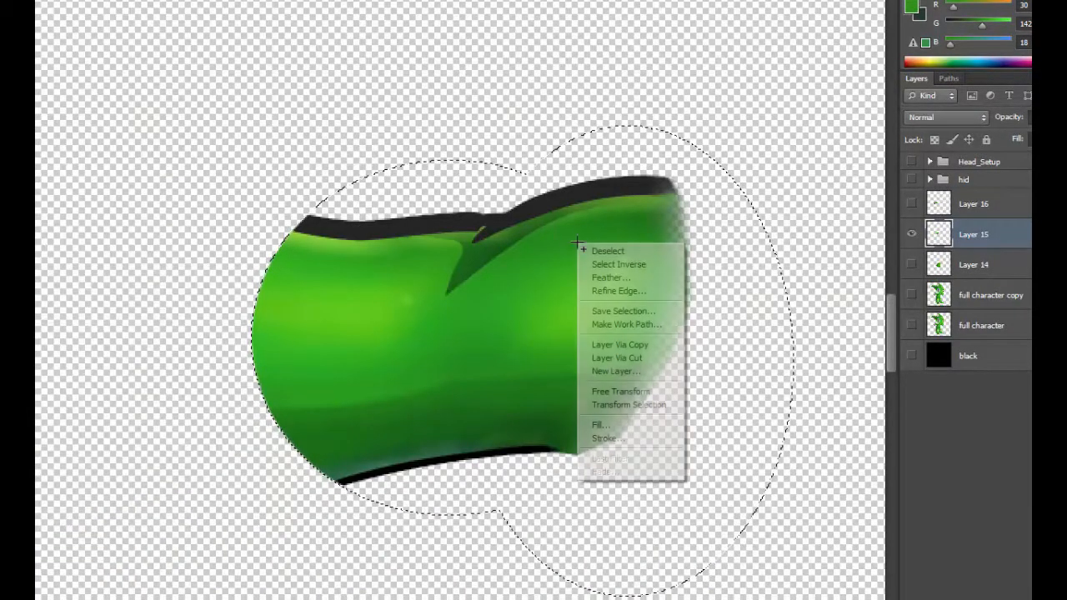
left_click(600, 250)
Smudge the upper arm's cut elbow end on Layer 15 outward into a soft, rounded shape
mouse_move(282, 264)
left_mouse_down()
mouse_move(246, 365)
mouse_move(222, 366)
mouse_move(248, 382)
mouse_move(227, 387)
mouse_move(250, 403)
mouse_move(237, 410)
mouse_move(258, 449)
mouse_move(242, 442)
mouse_move(269, 459)
left_mouse_up()
left_click_drag(267, 337, 278, 336)
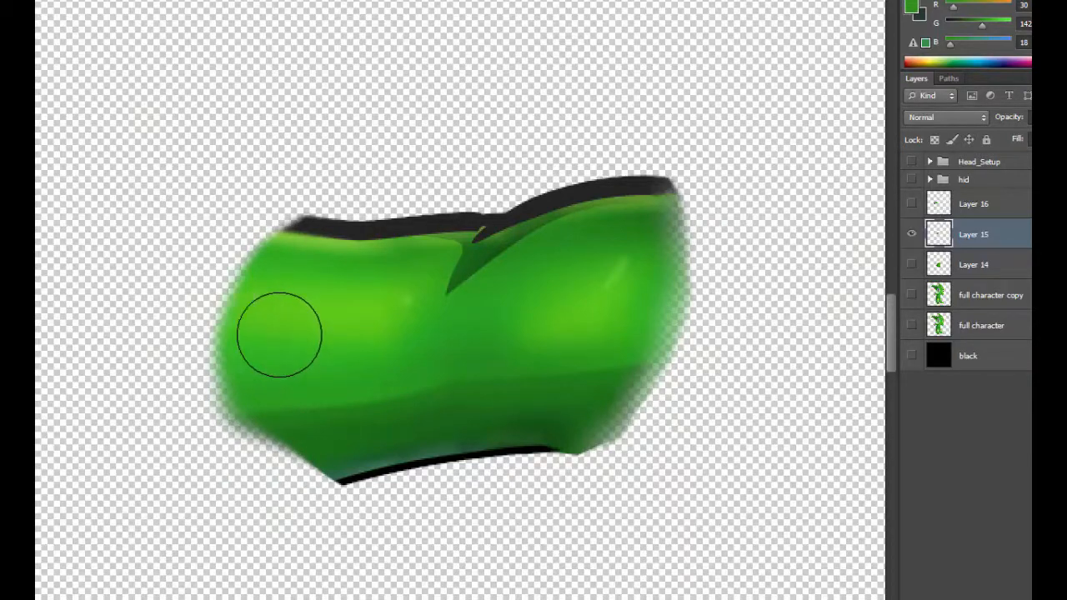
mouse_move(328, 520)
left_mouse_down()
mouse_move(311, 487)
mouse_move(298, 488)
mouse_move(304, 473)
mouse_move(272, 461)
left_mouse_up()
key("ctrl+z")
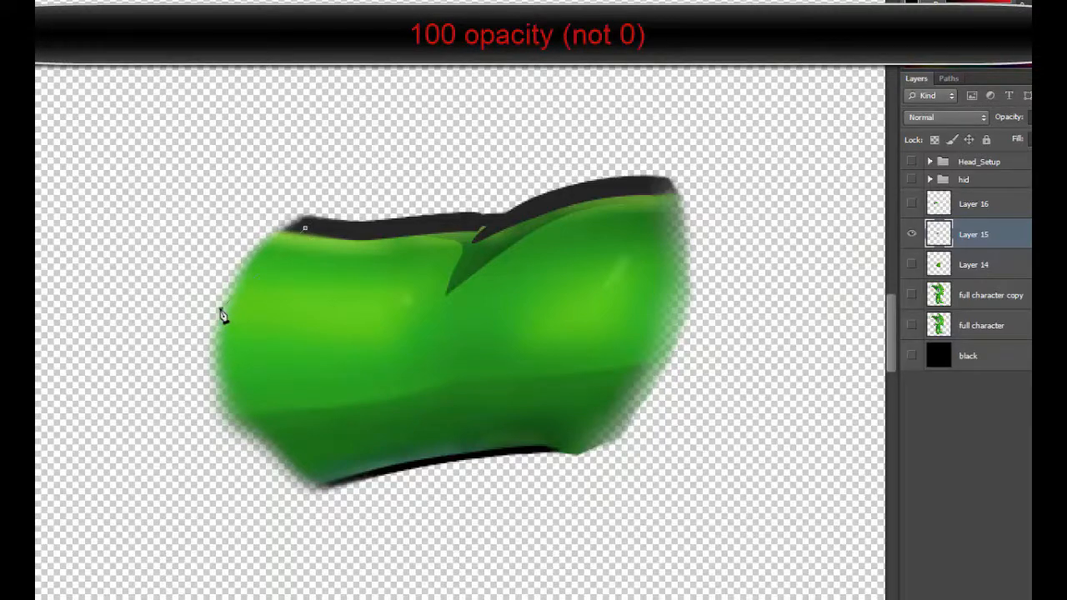
Outline the rounded elbow end with curved Pen paths stroked in black using the Brush on a new layer below Layer 15
left_click(262, 269)
left_click_drag(263, 268, 251, 248)
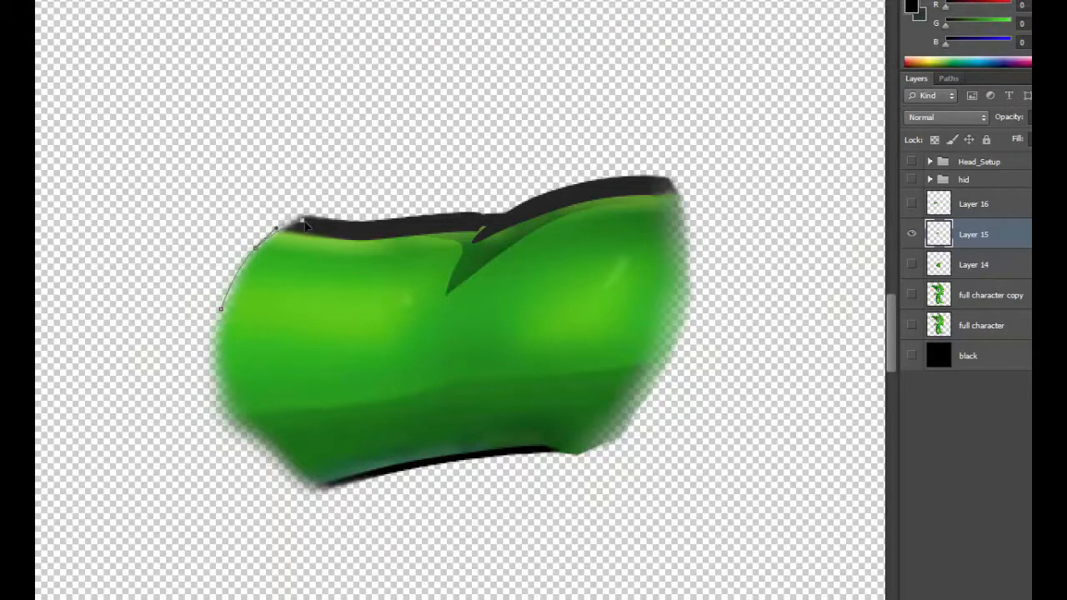
left_click(976, 265)
key("ctrl+shift+alt+n")
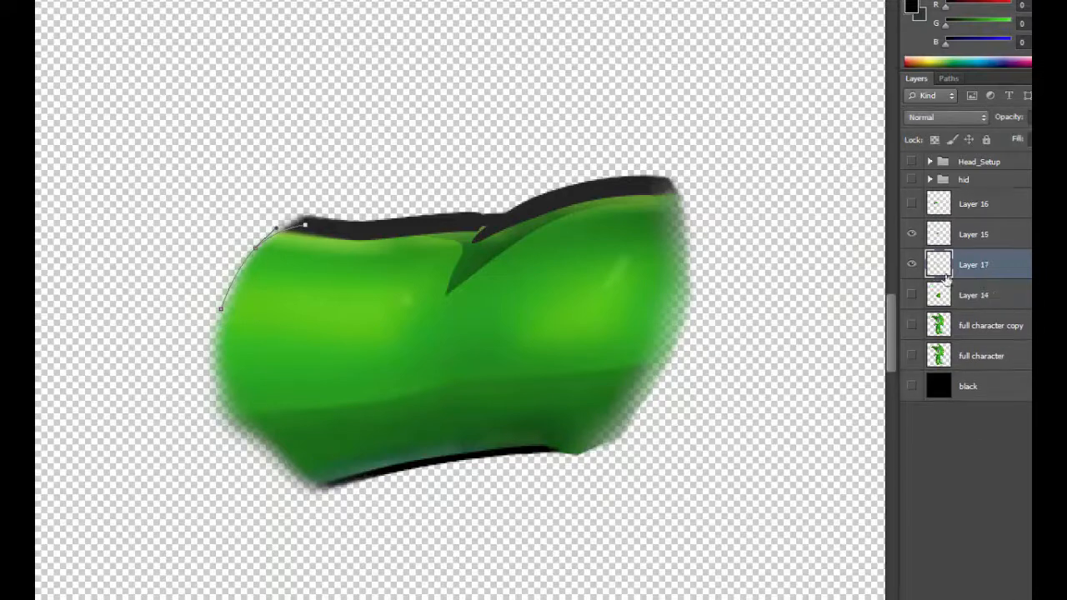
right_click(232, 262)
left_click(284, 372)
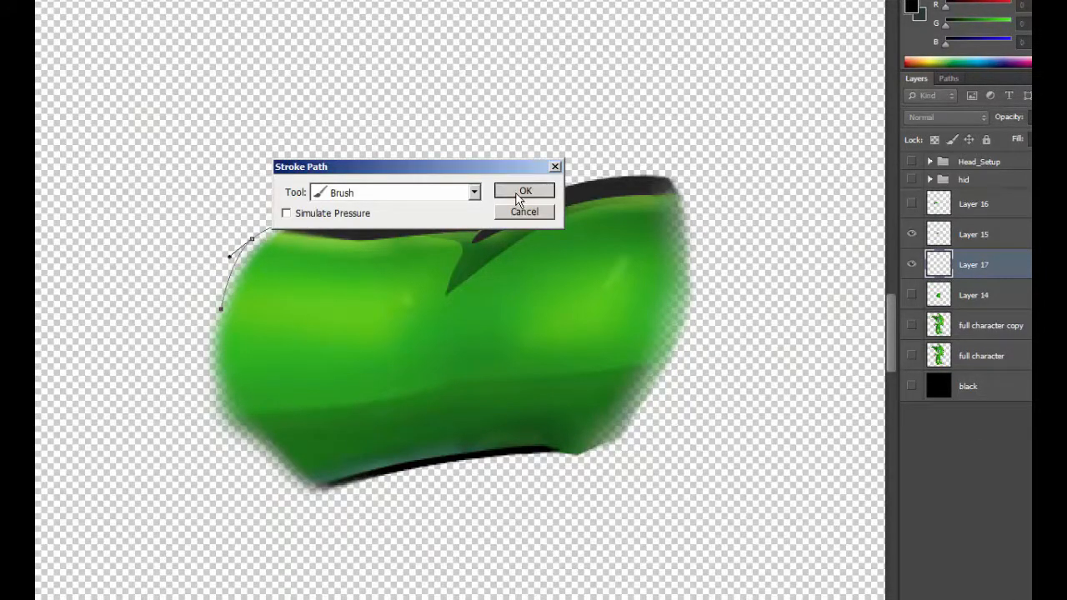
left_click(523, 192)
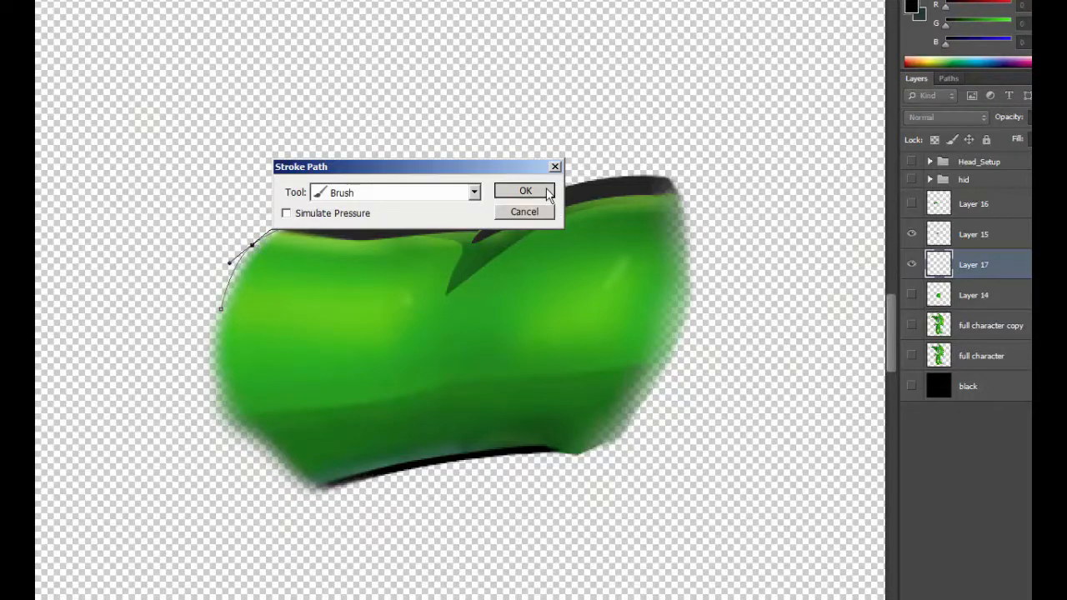
left_click(545, 191)
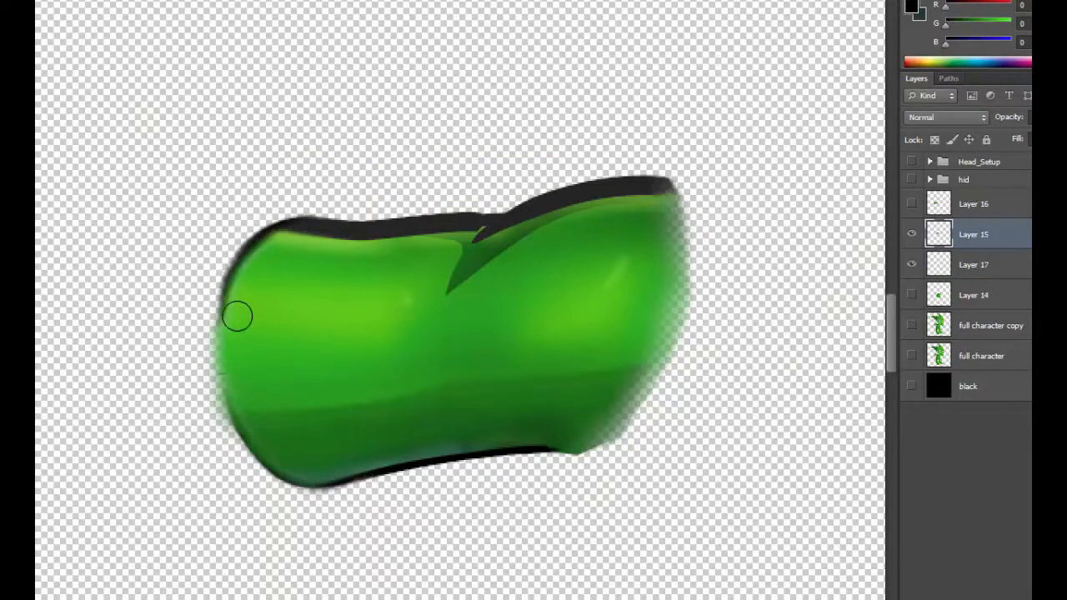
Merge the outline on Layer 17 with Layer 15, and show and select the hand and forearm on Layer 16
left_click(1001, 255)
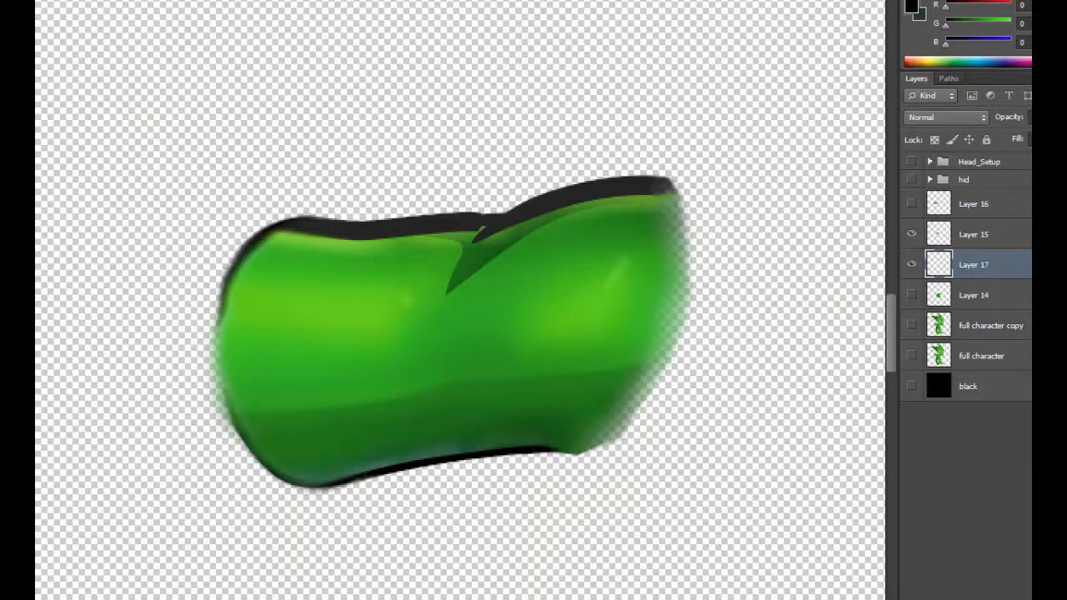
right_click(967, 264)
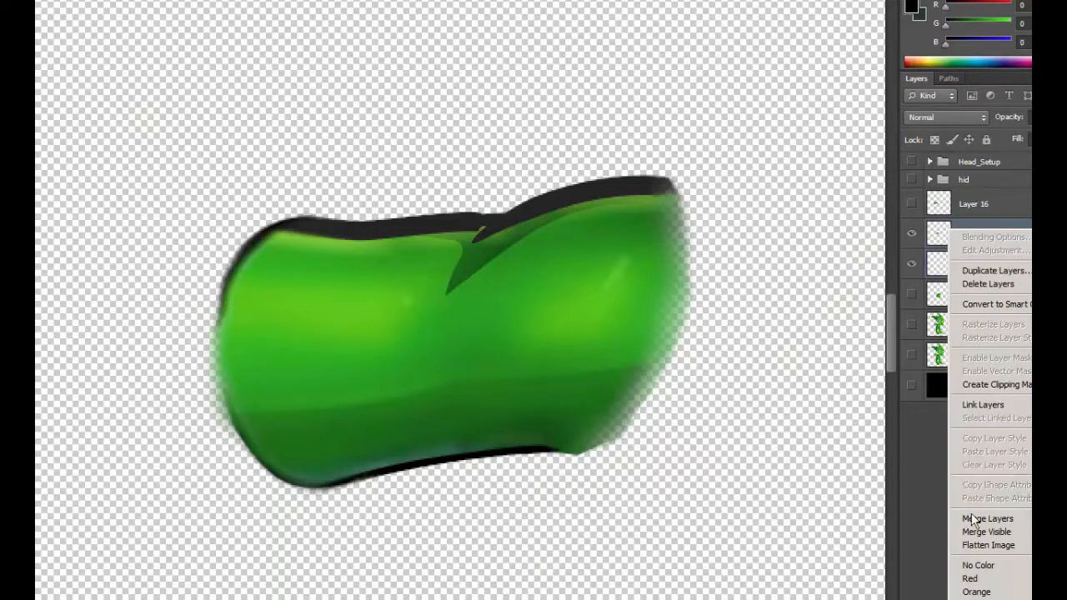
left_click(980, 517)
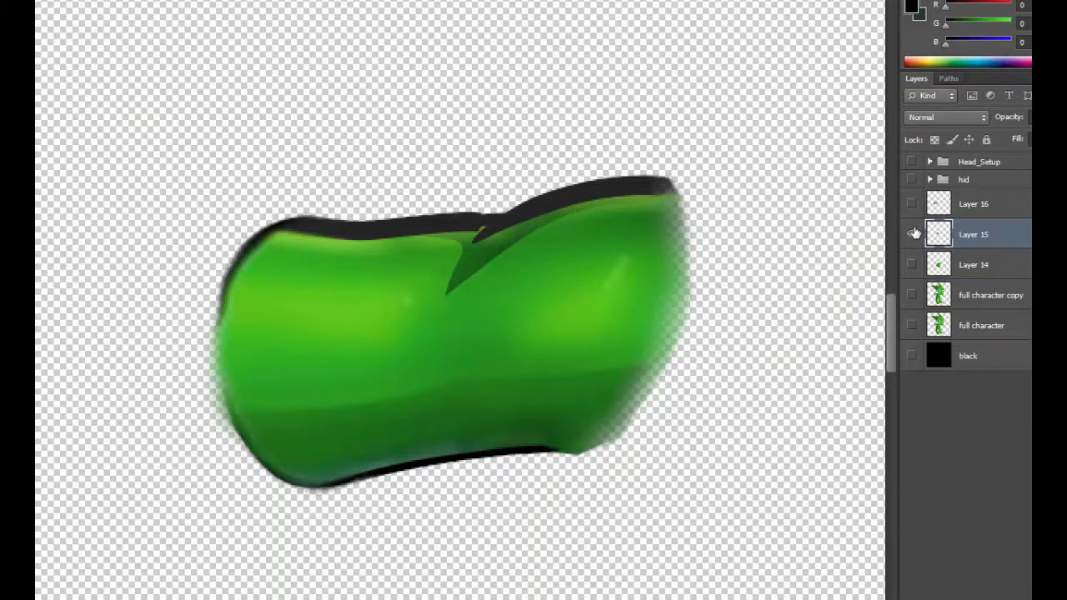
left_click(912, 204)
key("ctrl+minus")
key("ctrl+minus")
key("v")
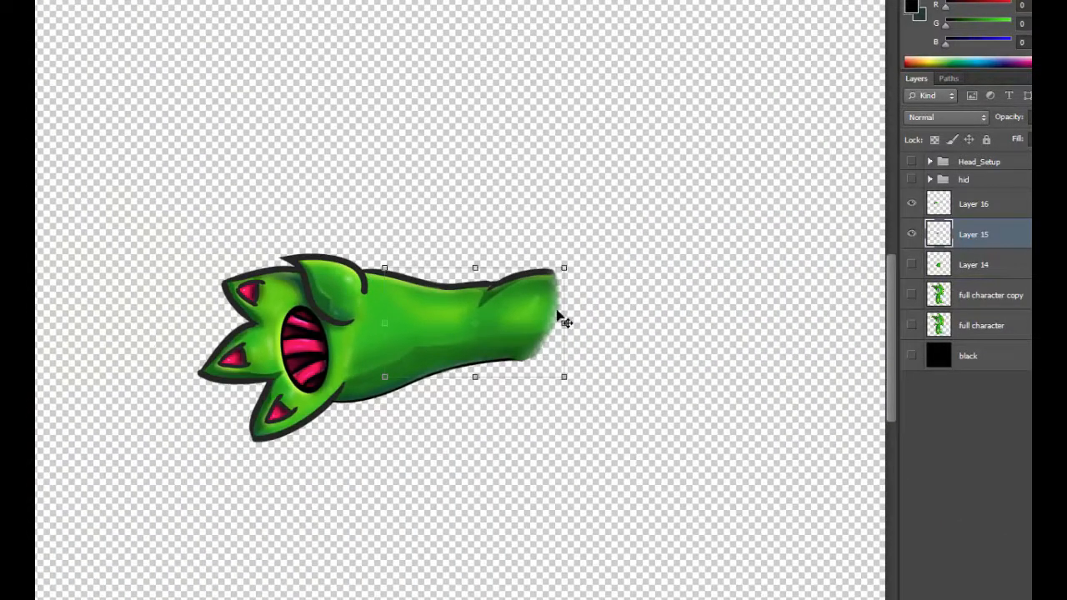
left_click(972, 205)
Test the elbow joint by rotating the hand and forearm about a pivot set at the elbow, undoing the rotations
left_click_drag(327, 347, 429, 326)
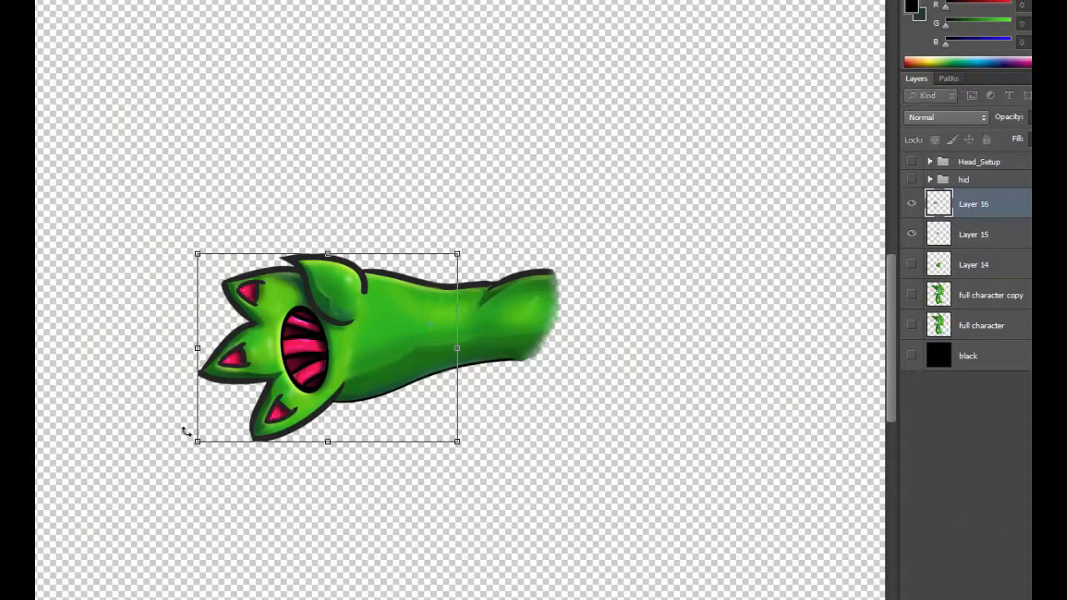
left_click_drag(188, 363, 249, 432)
key("ctrl+z")
key("ctrl+1")
left_click_drag(686, 386, 722, 392)
key("ctrl+z")
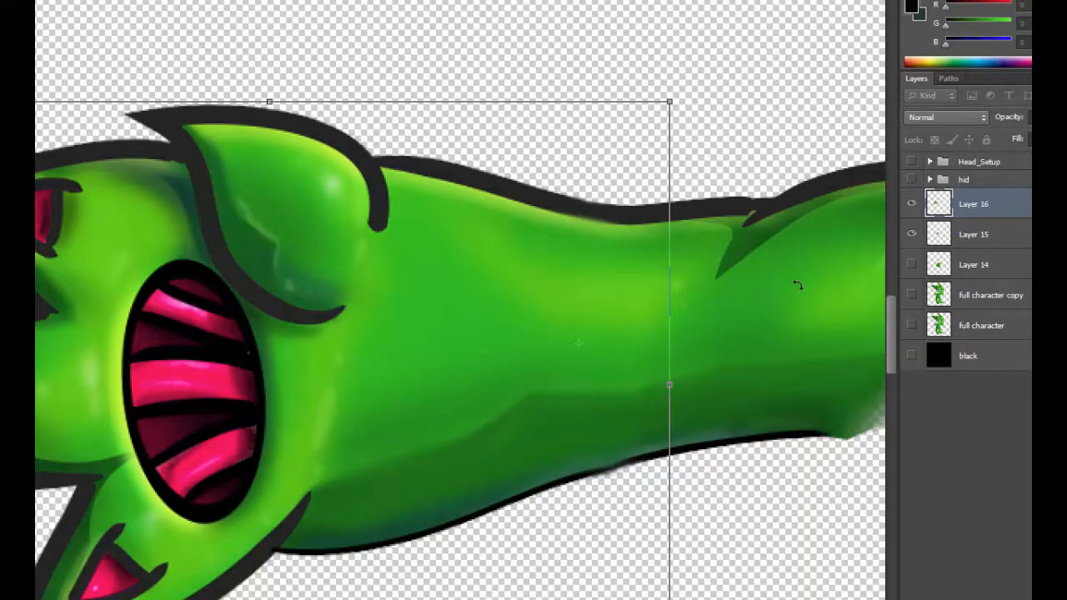
left_click_drag(696, 390, 520, 358)
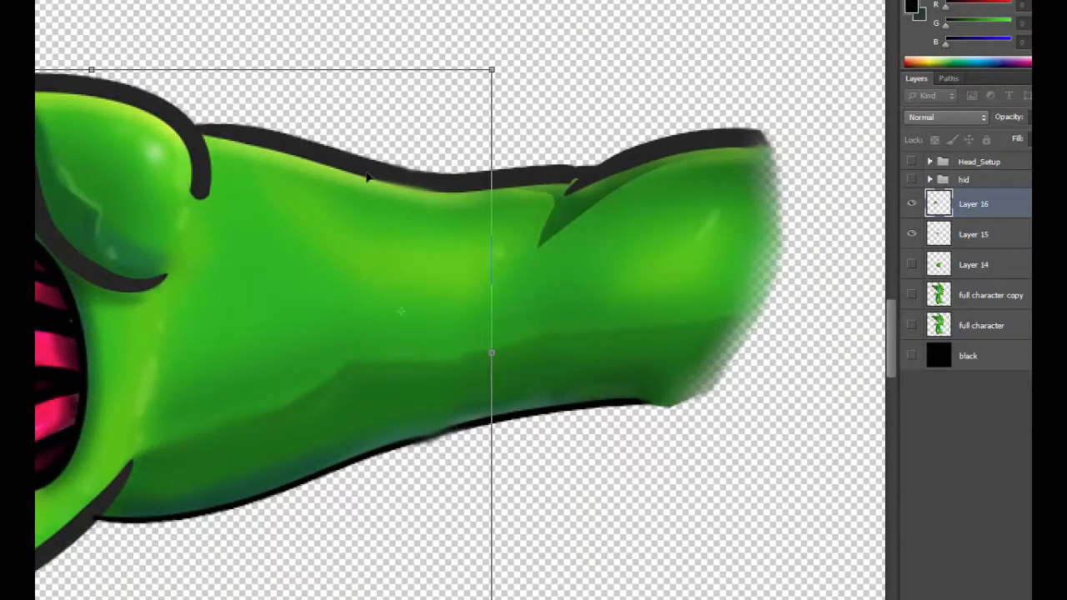
left_click_drag(351, 191, 474, 319)
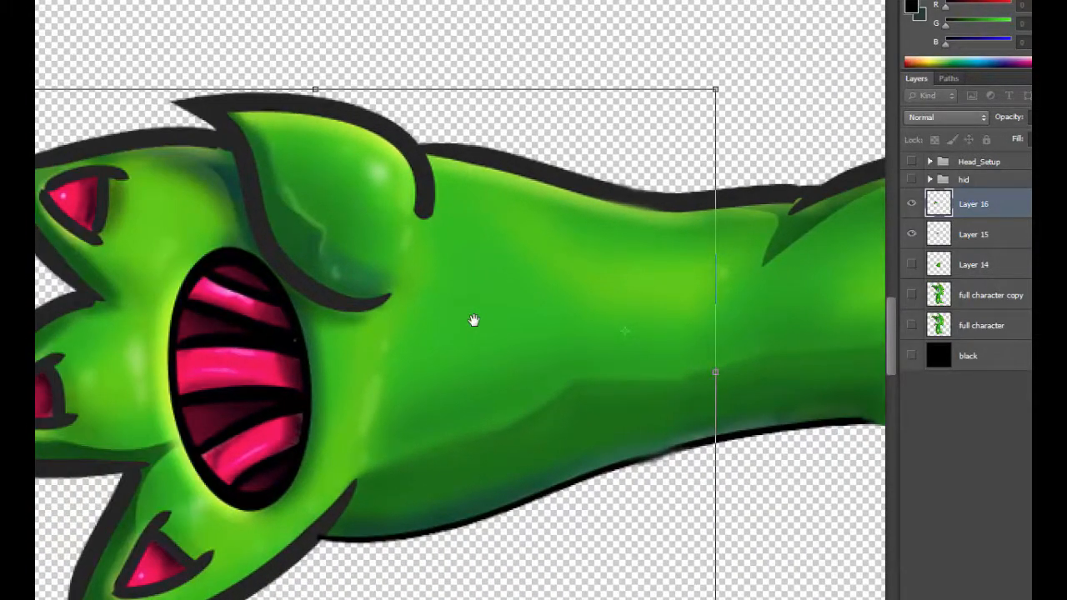
key("ctrl+minus")
key("ctrl+minus")
key("ctrl+plus")
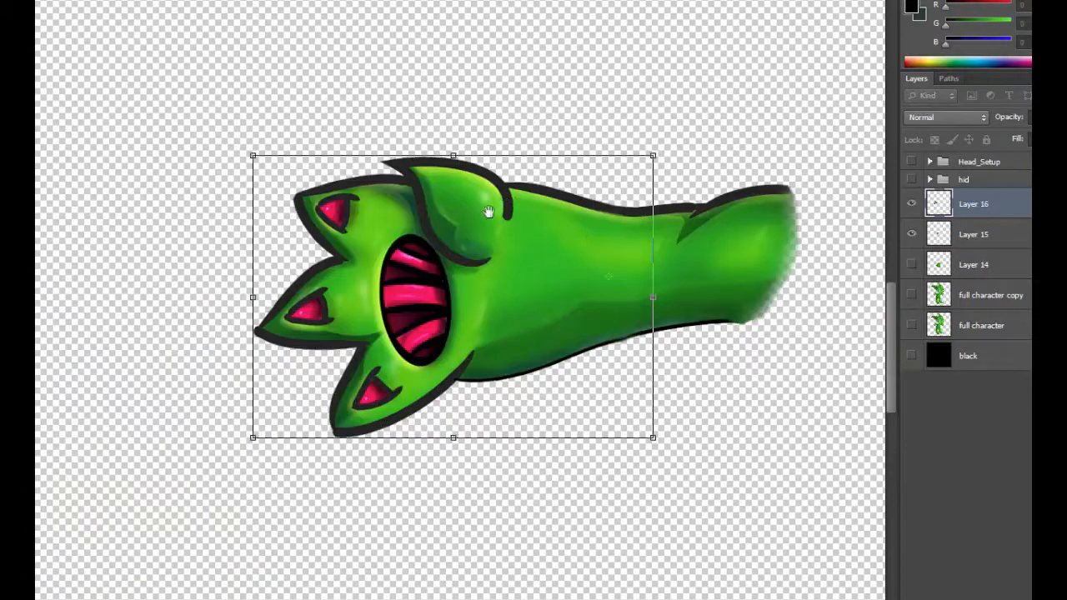
left_click_drag(490, 212, 414, 252)
Select the hand on Layer 16 with a transformed ellipse, copy it onto a new layer and isolate that layer
key("m")
left_click(343, 219)
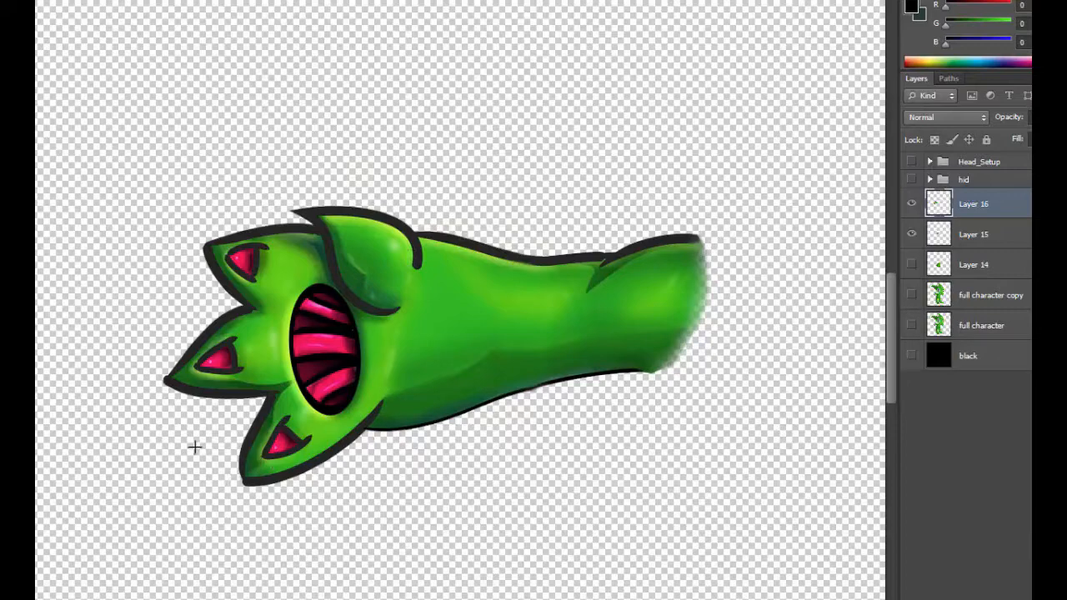
left_click_drag(21, 157, 423, 507)
left_click(228, 7)
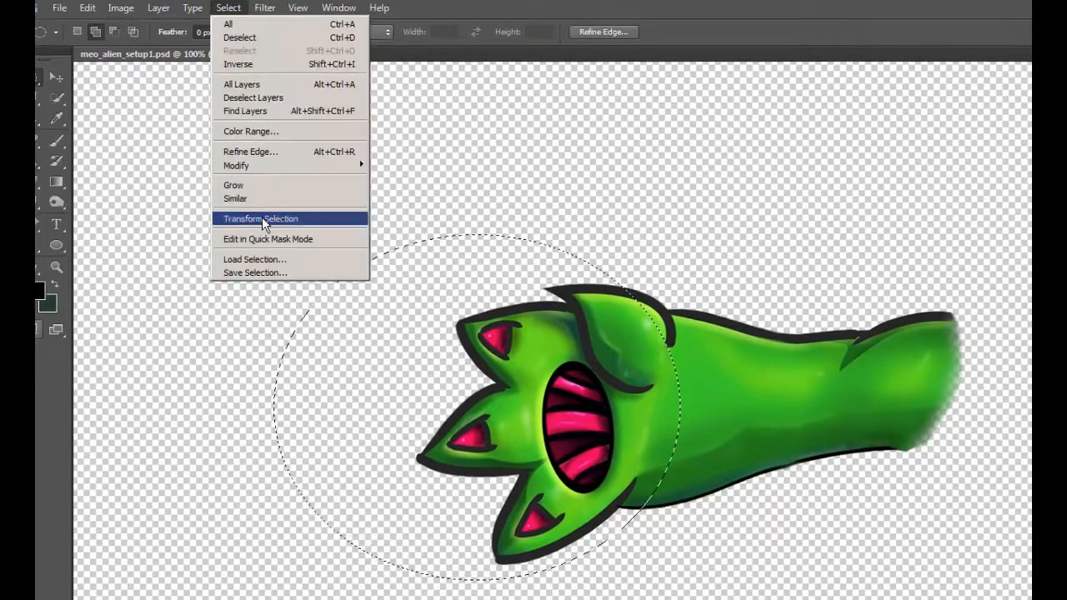
left_click(262, 219)
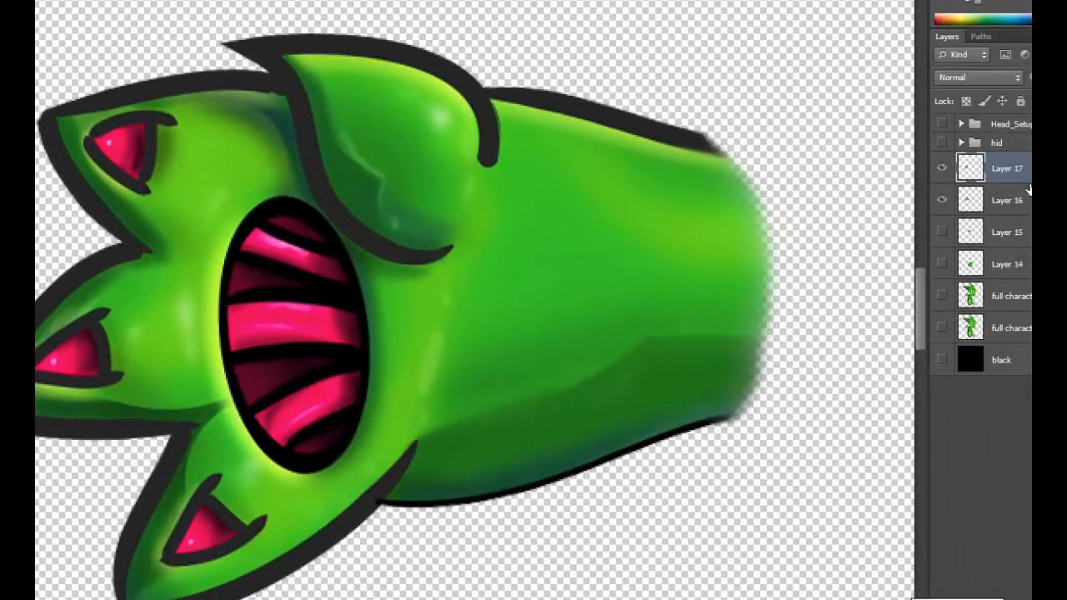
left_click(934, 199)
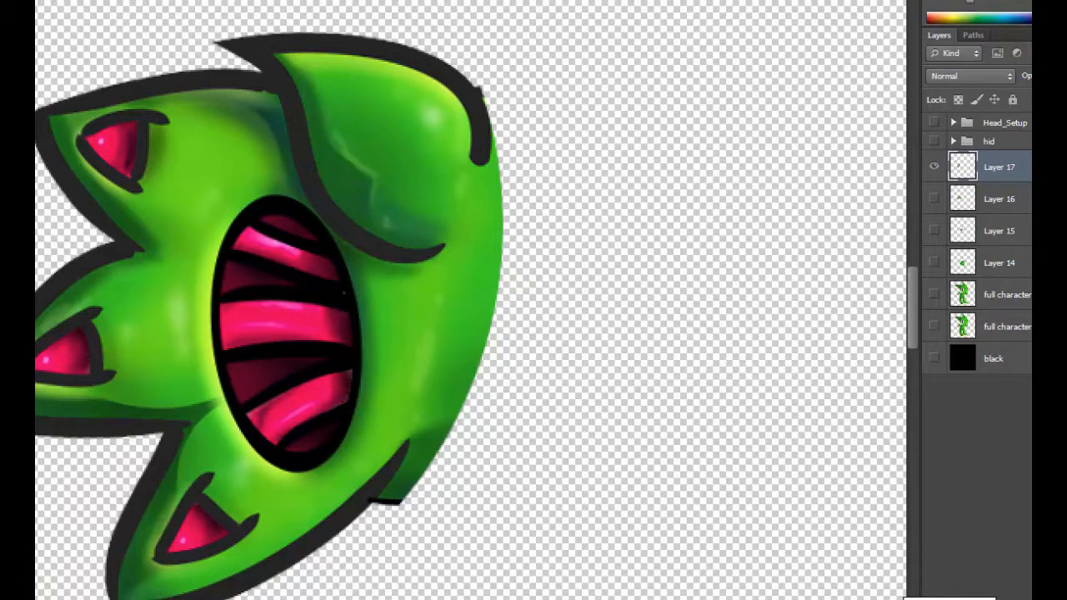
Isolate Layer 16, outline its forearm with an elliptical selection reaching into the palm, and clear the selection
left_click(935, 199)
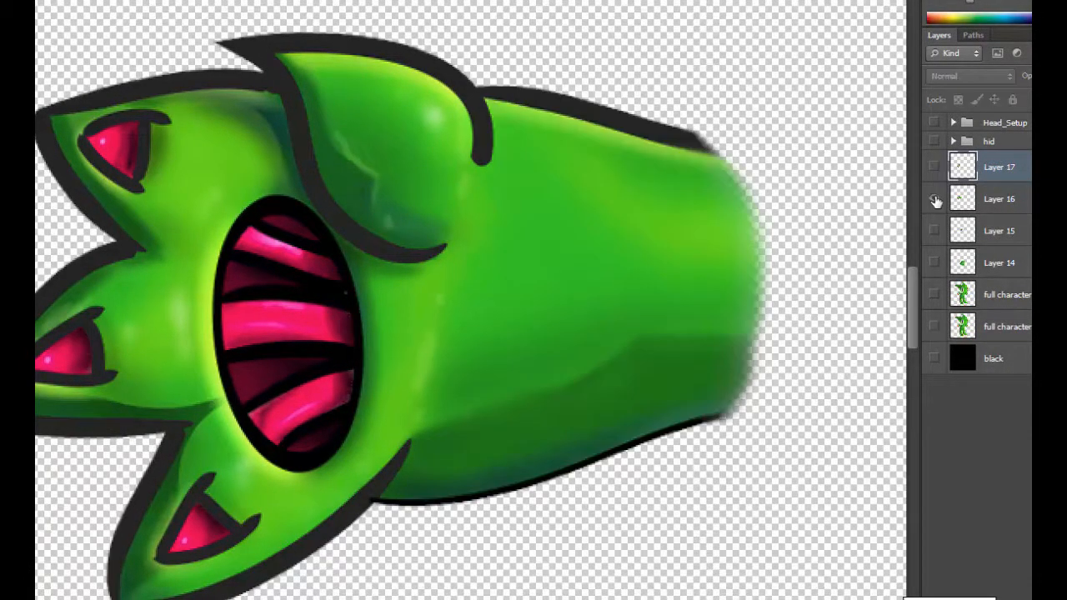
left_click(996, 200)
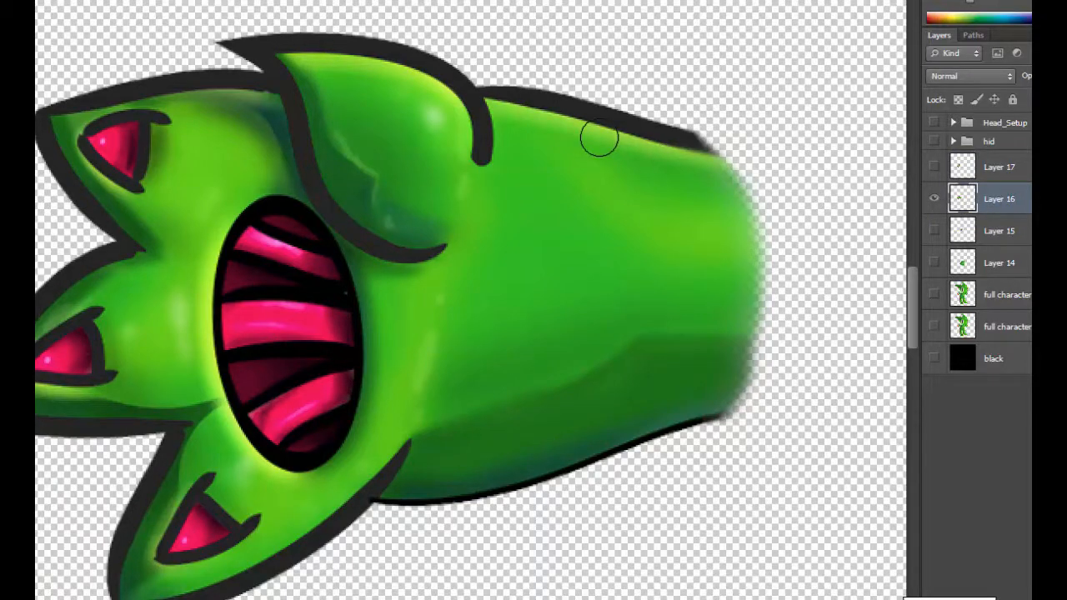
key("m")
left_click_drag(898, 25, 291, 598)
right_click(375, 167)
left_click(403, 189)
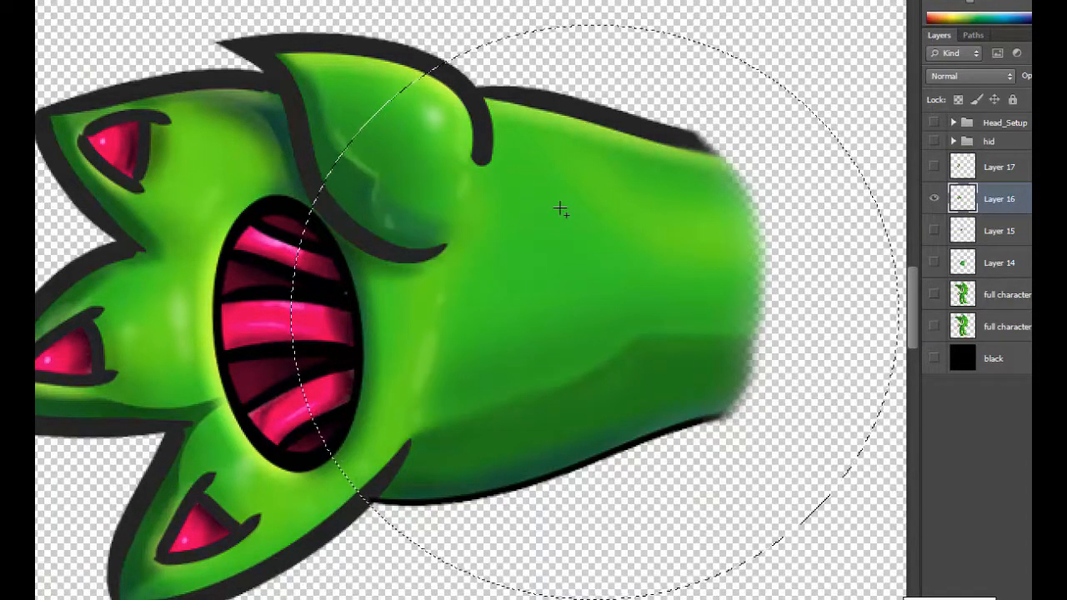
right_click(676, 163)
left_click(697, 173)
Duplicate Layer 16, hide the original, and delete the hand outside the restored elliptical selection on the copy, keeping the forearm
right_click(974, 195)
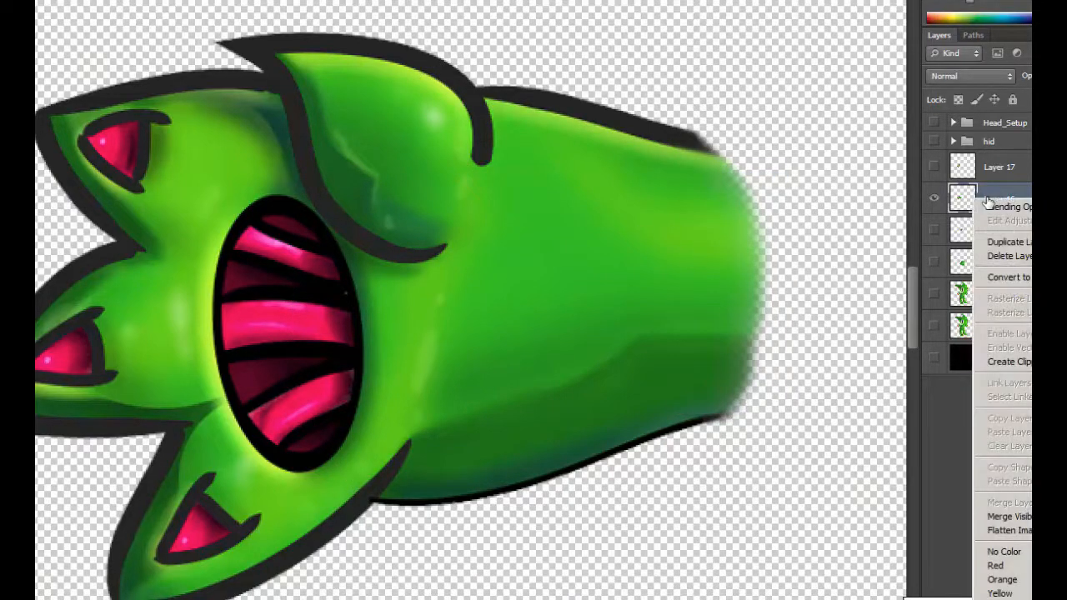
left_click(1007, 242)
left_click(557, 128)
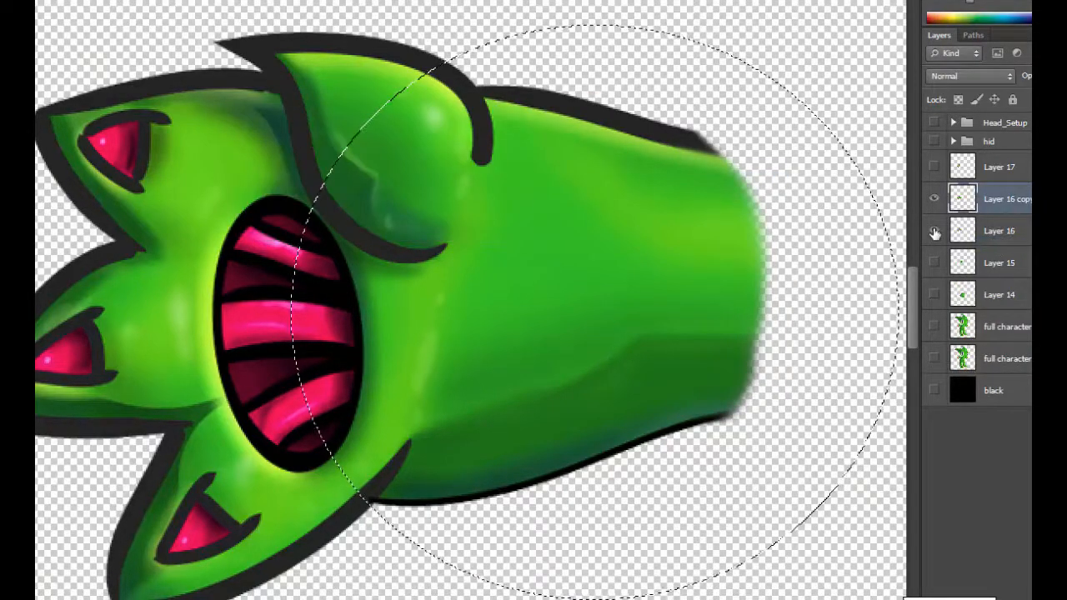
right_click(426, 163)
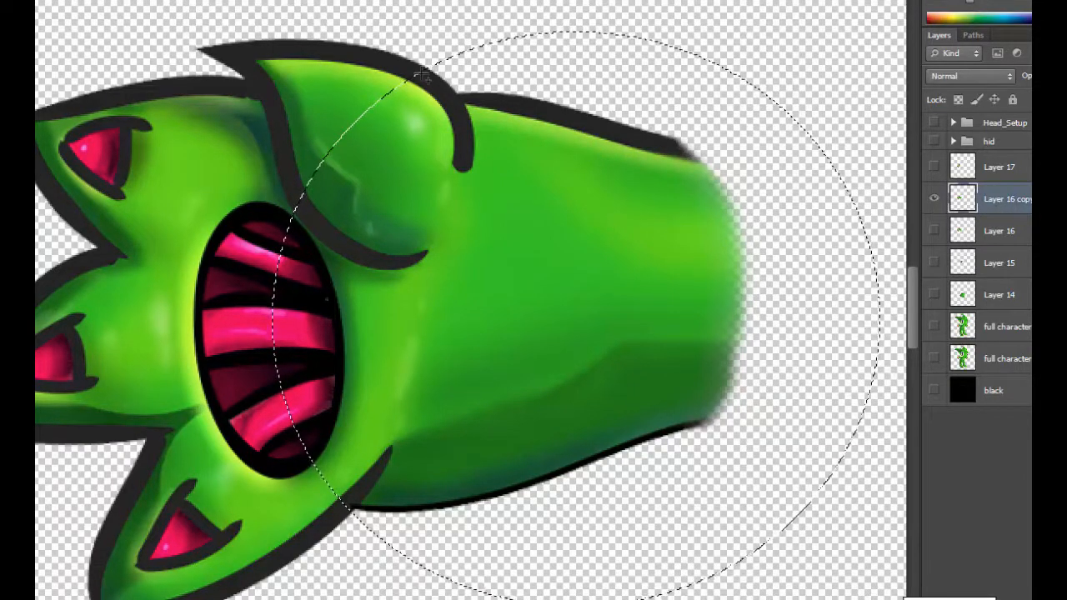
key("Delete")
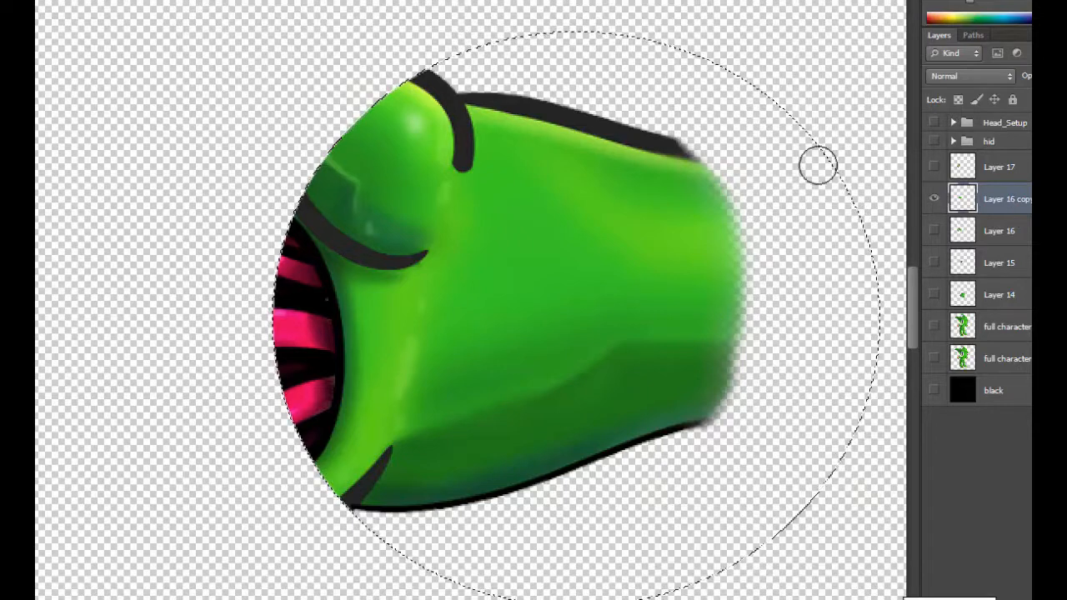
Invert the selection and paint green over the palm details, thumb and dark lines at the forearm's wrist end, inside the ellipse
right_click(356, 159)
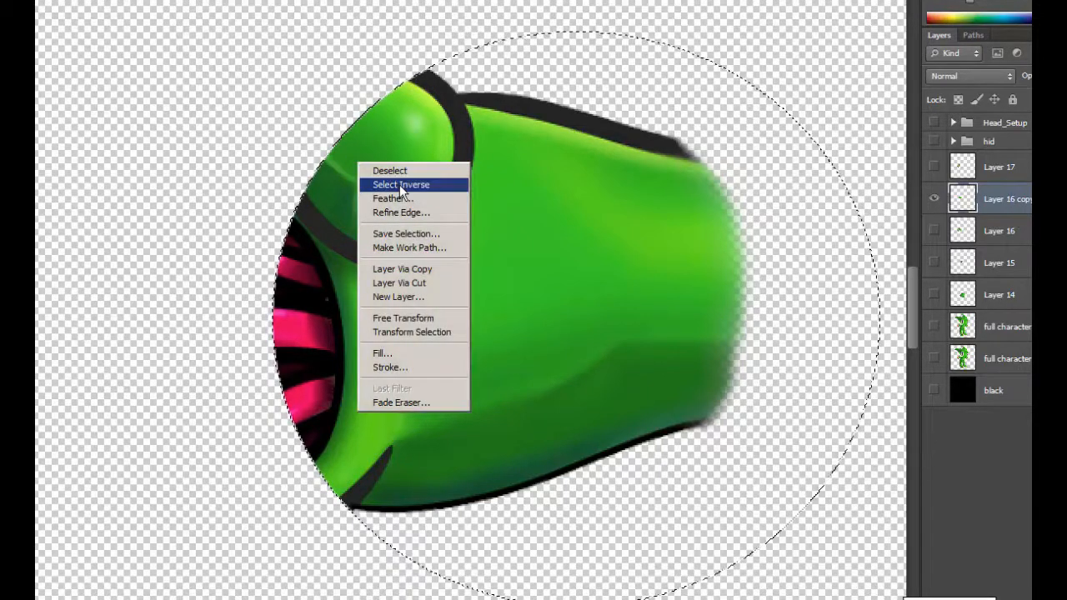
left_click(393, 181)
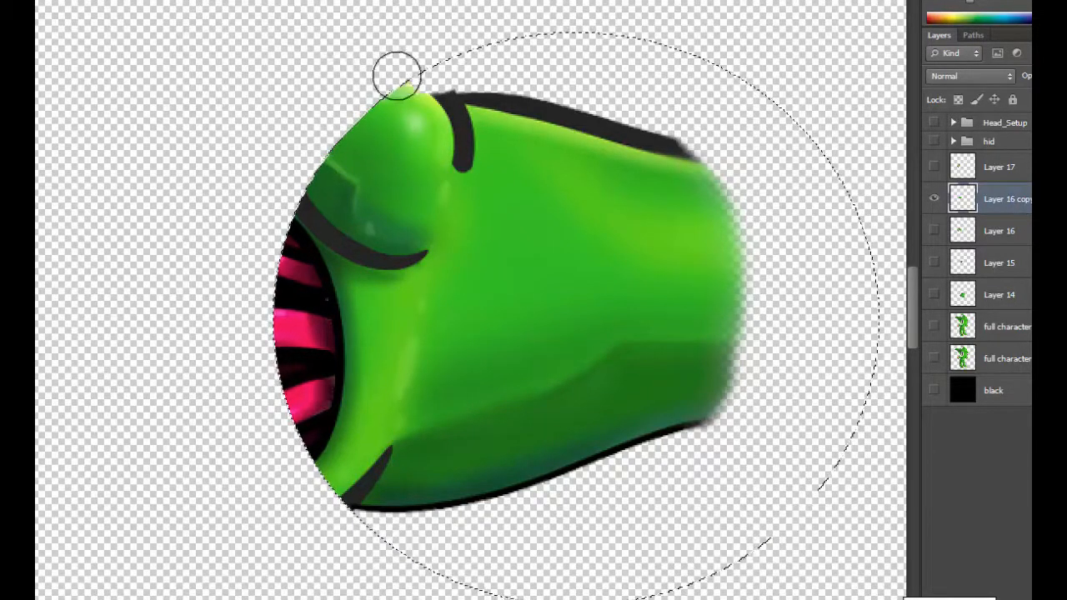
left_click_drag(397, 76, 349, 111)
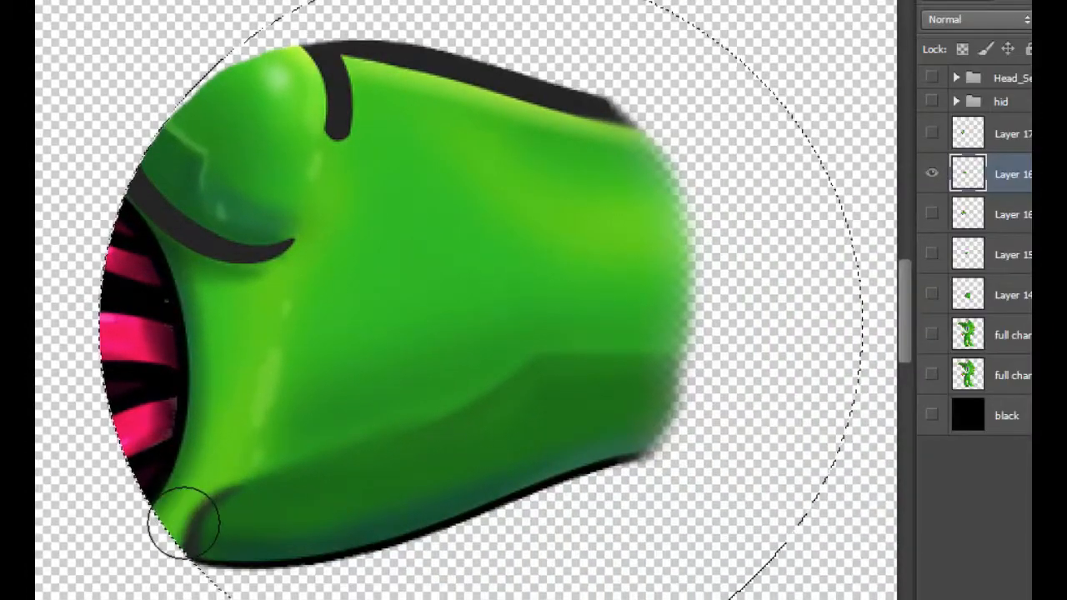
mouse_move(183, 521)
left_mouse_down()
mouse_move(138, 513)
mouse_move(228, 519)
mouse_move(251, 482)
mouse_move(178, 483)
mouse_move(209, 419)
mouse_move(163, 421)
mouse_move(184, 414)
mouse_move(238, 433)
mouse_move(110, 430)
mouse_move(17, 308)
mouse_move(350, 330)
mouse_move(305, 309)
mouse_move(63, 284)
mouse_move(314, 287)
mouse_move(299, 263)
mouse_move(62, 231)
mouse_move(154, 225)
mouse_move(324, 258)
mouse_move(63, 206)
mouse_move(264, 230)
mouse_move(260, 241)
mouse_move(40, 165)
mouse_move(200, 208)
mouse_move(221, 222)
mouse_move(35, 208)
mouse_move(357, 148)
mouse_move(316, 83)
mouse_move(220, 101)
mouse_move(278, 87)
mouse_move(250, 92)
mouse_move(72, 243)
mouse_move(268, 247)
mouse_move(131, 236)
mouse_move(207, 54)
mouse_move(139, 177)
mouse_move(100, 342)
mouse_move(108, 406)
mouse_move(154, 485)
left_mouse_up()
Stroke a black outline along a curved pen path on the upper edge of the rounded wrist, and delete the path
key("p")
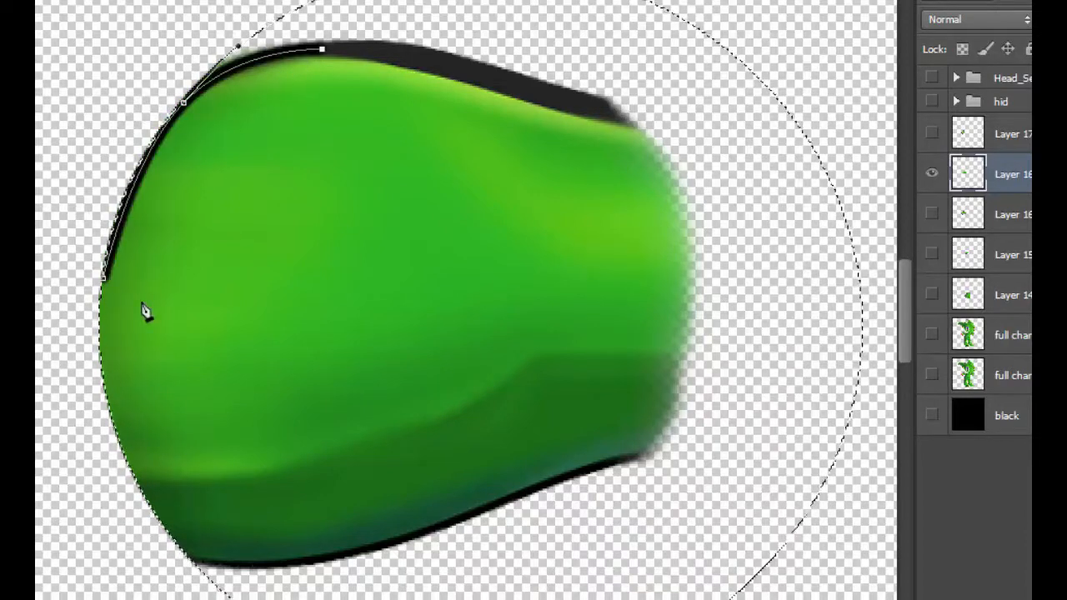
right_click(151, 264)
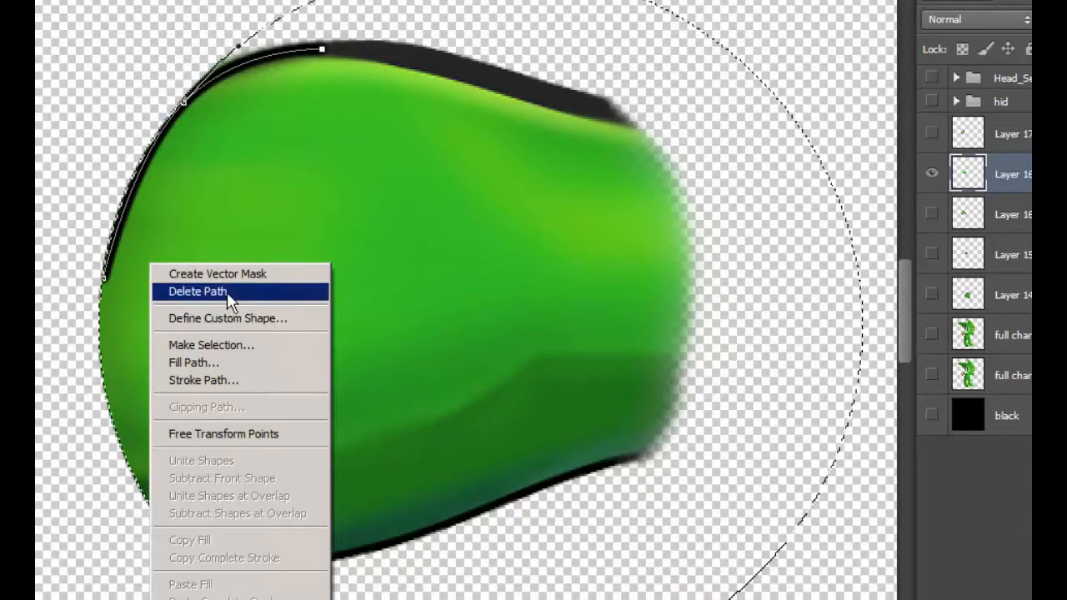
left_click(298, 291)
Draw a curved pen path along the lower edge of the rounded wrist, stroke it black and delete the path
left_click(103, 374)
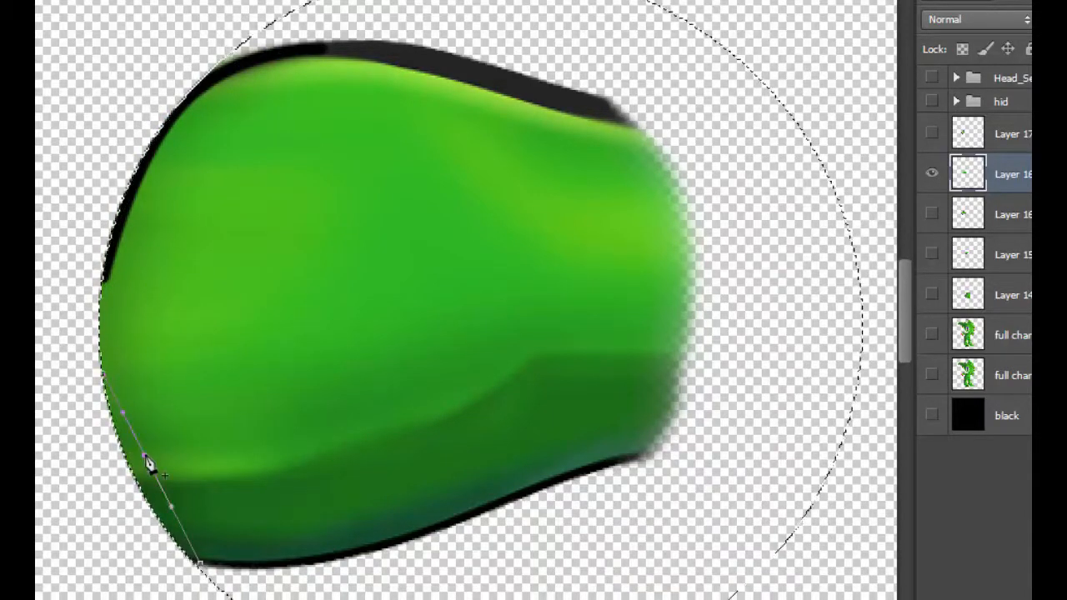
left_click_drag(149, 464, 132, 490)
right_click(151, 444)
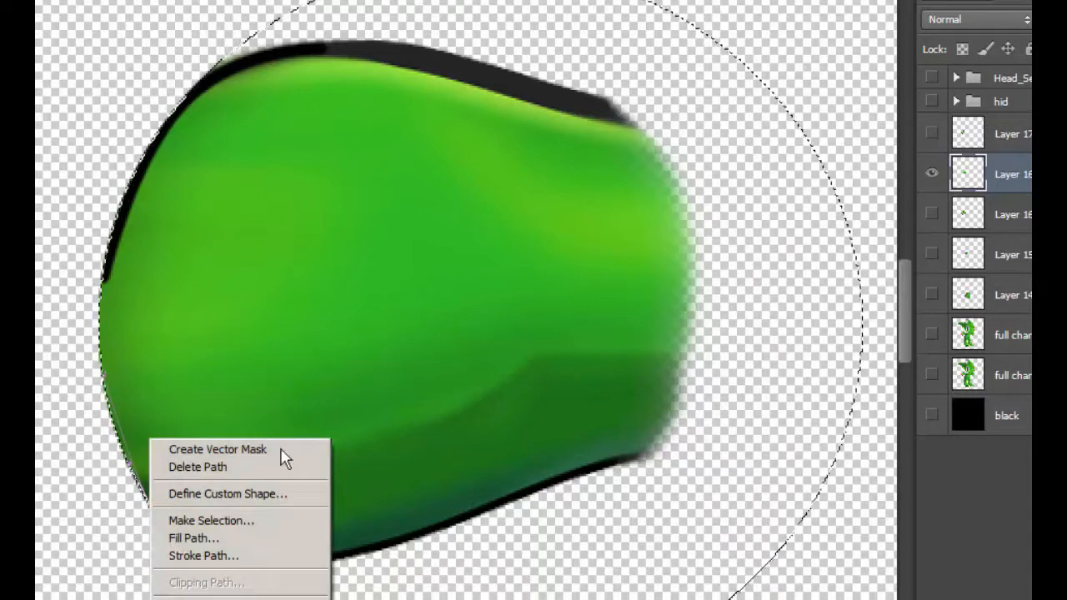
left_click(203, 556)
right_click(63, 263)
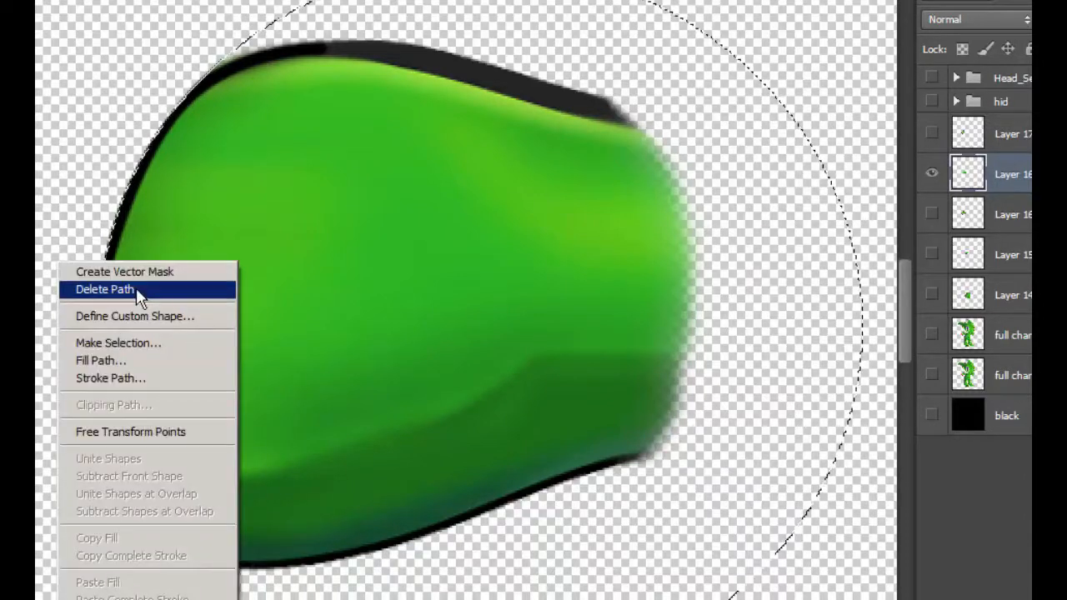
left_click(142, 292)
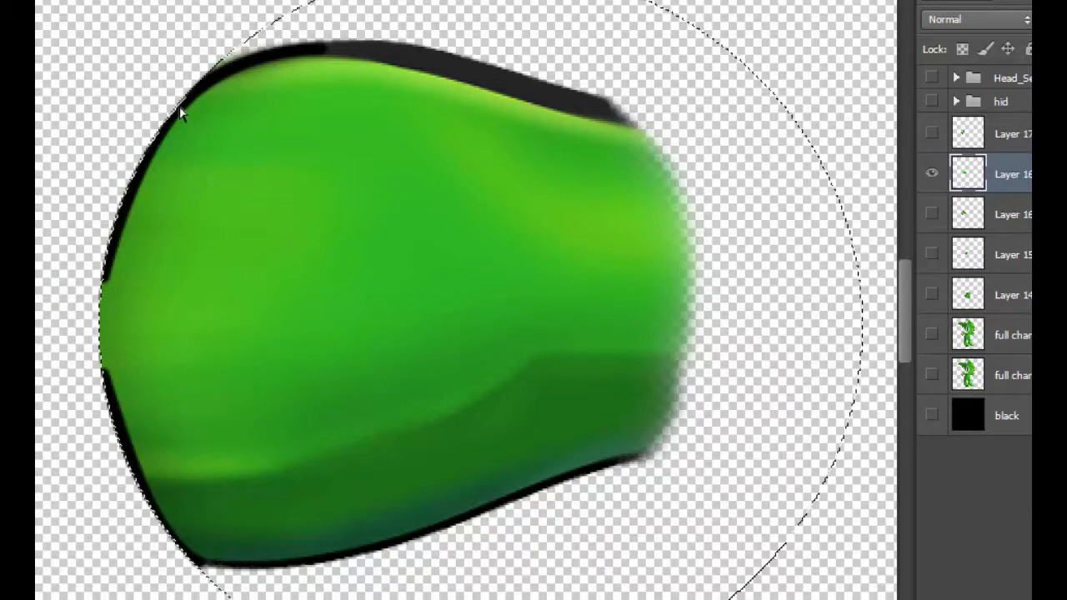
Clear the selection, show the hand on Layer 17 and test the wrist joint with a free transform of the hand
left_click(943, 136)
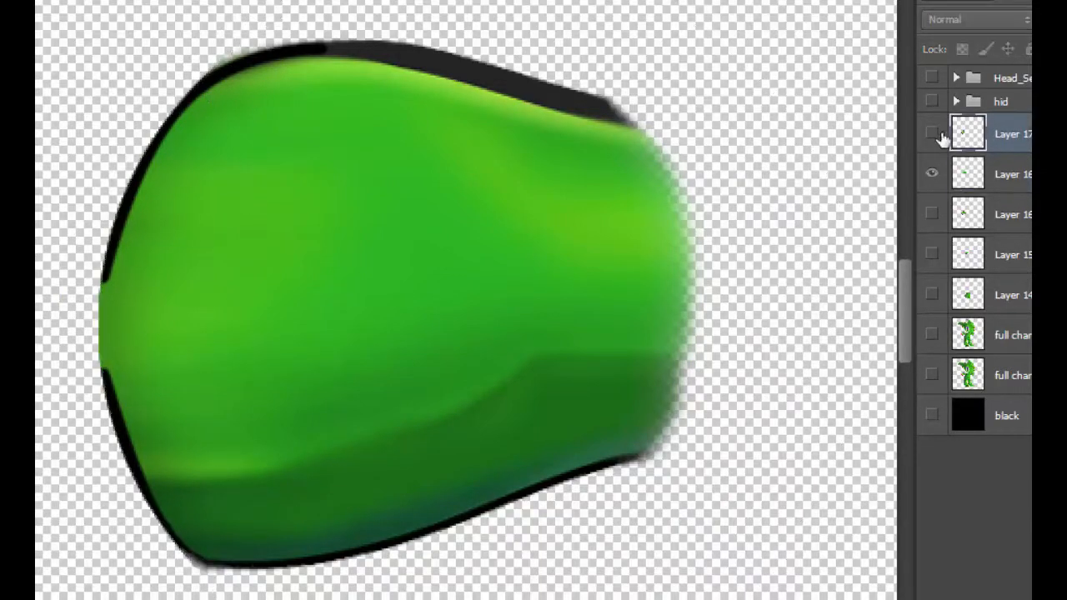
left_click(931, 134)
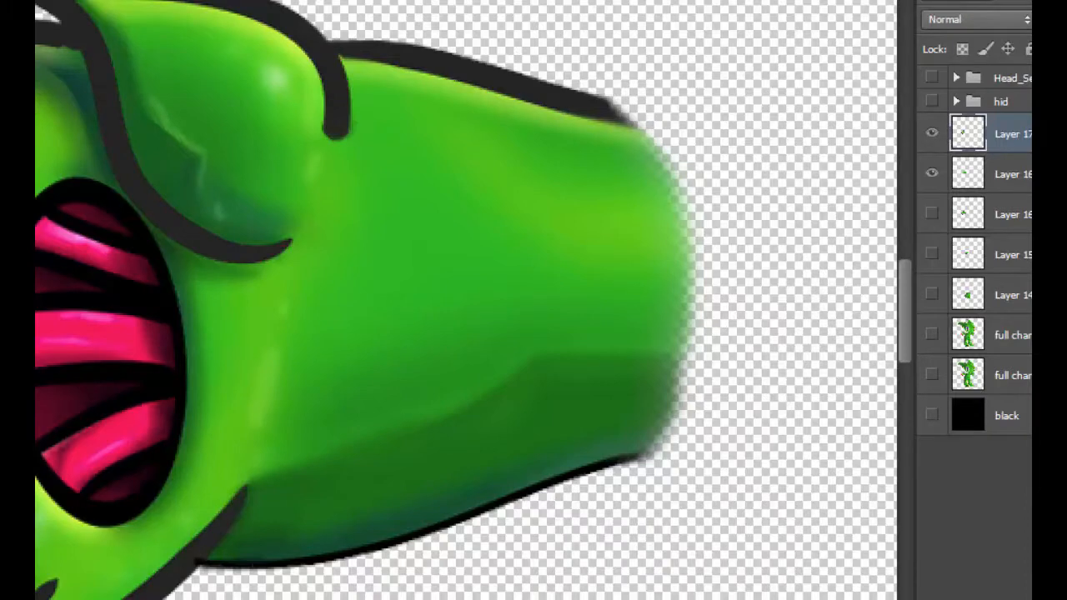
key("ctrl+t")
mouse_move(425, 343)
left_mouse_down()
mouse_move(423, 326)
mouse_move(425, 353)
mouse_move(422, 309)
mouse_move(417, 371)
mouse_move(424, 323)
mouse_move(422, 350)
left_mouse_up()
key("v")
left_click(377, 155)
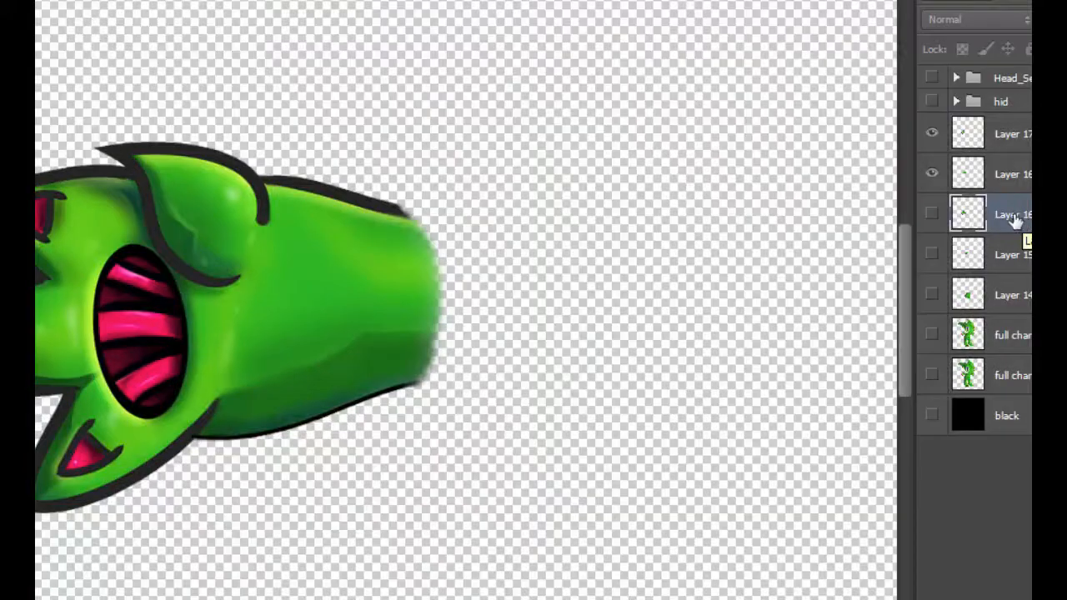
Move the original Layer 16 into the hid group and leave only the upper arm on Layer 15 visible
left_click_drag(991, 215, 1001, 102)
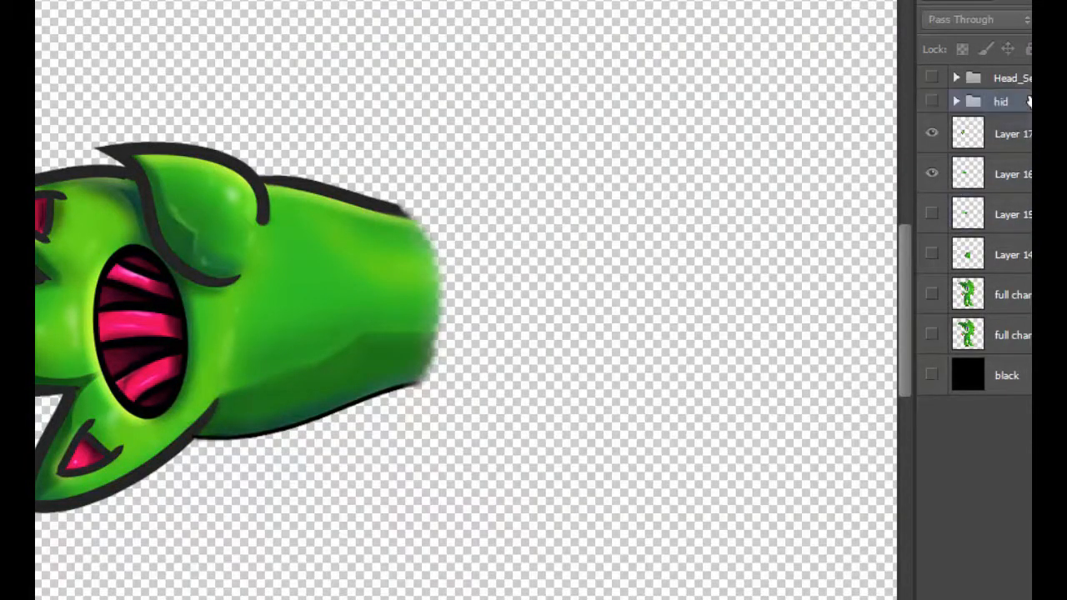
left_click(932, 214)
left_click(977, 213)
left_click(932, 173)
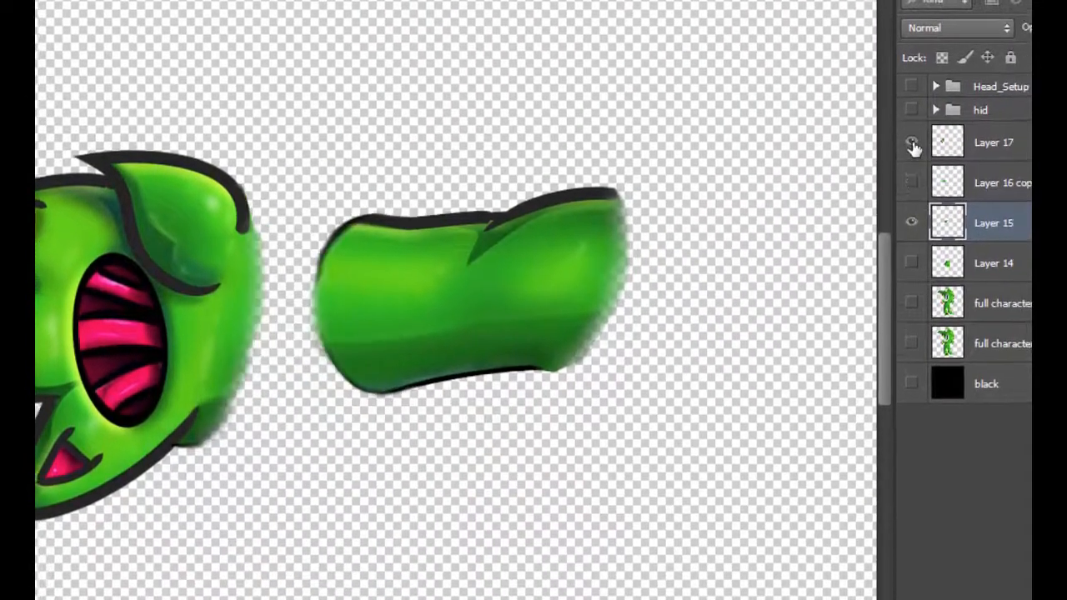
left_click(932, 133)
Rename Layer 15 as left_bicep, Layer 16 copy as left_forearm and Layer 17 as left_hand1
double_click(968, 234)
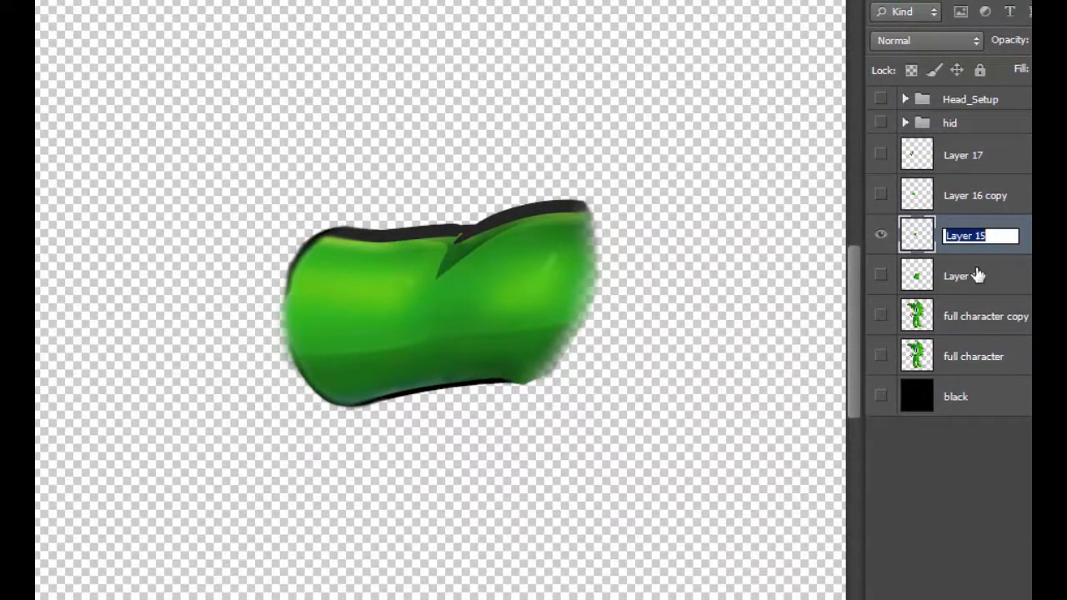
type("left_bicep")
left_click(982, 290)
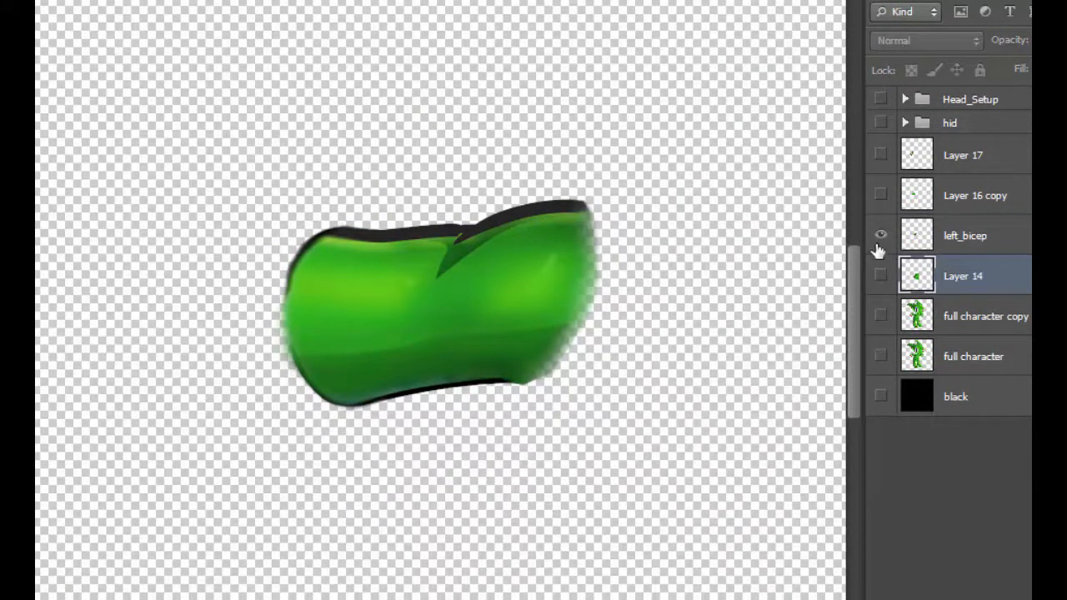
double_click(972, 195)
type("left_forearm")
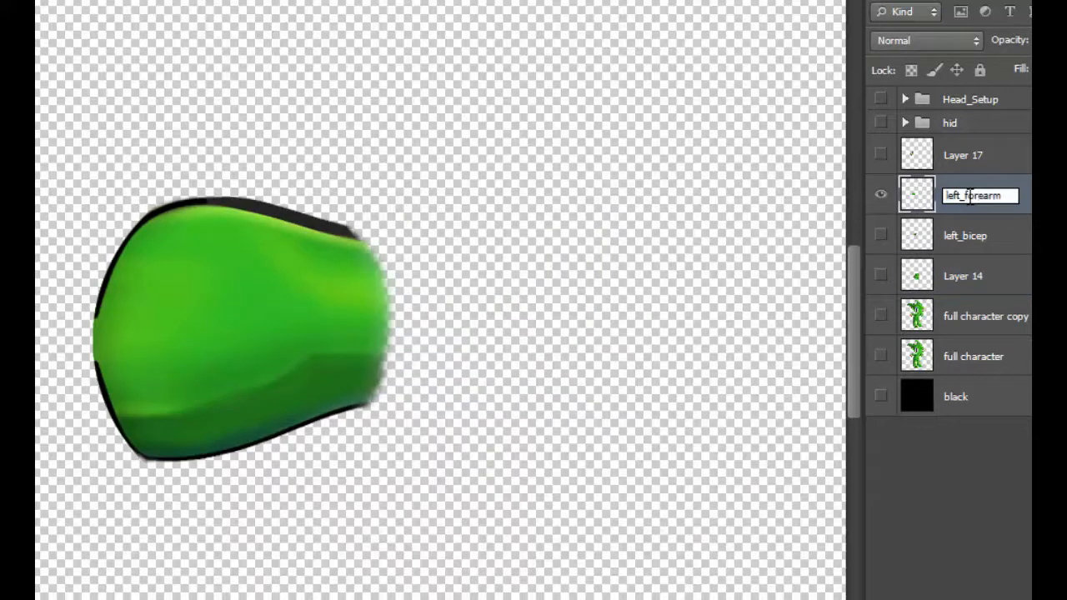
double_click(963, 155)
type("left_hand1")
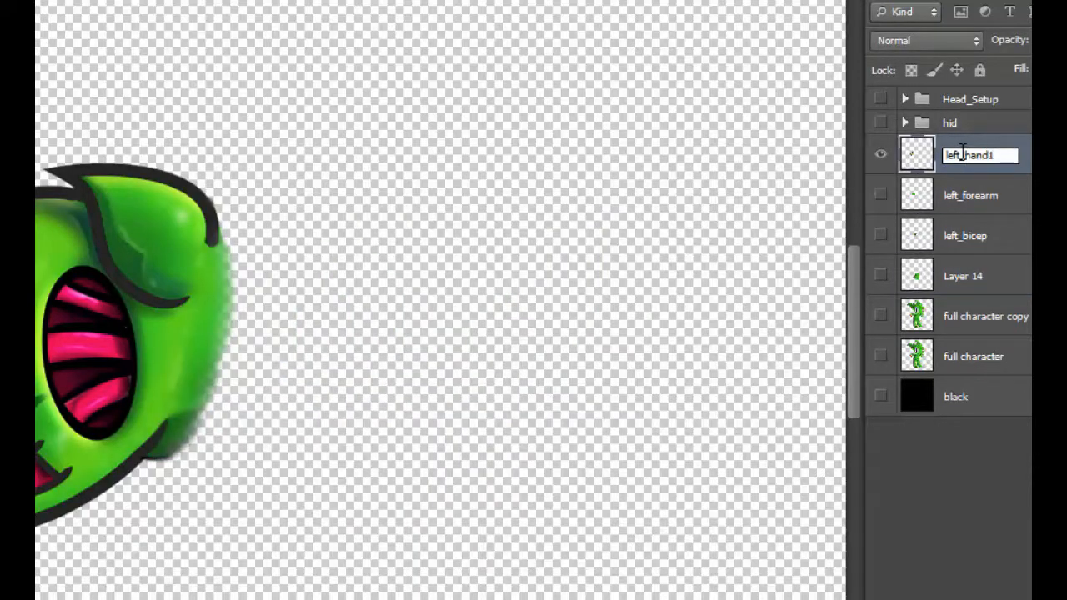
Show the left_hand1 and left_forearm layers together
left_click(954, 195)
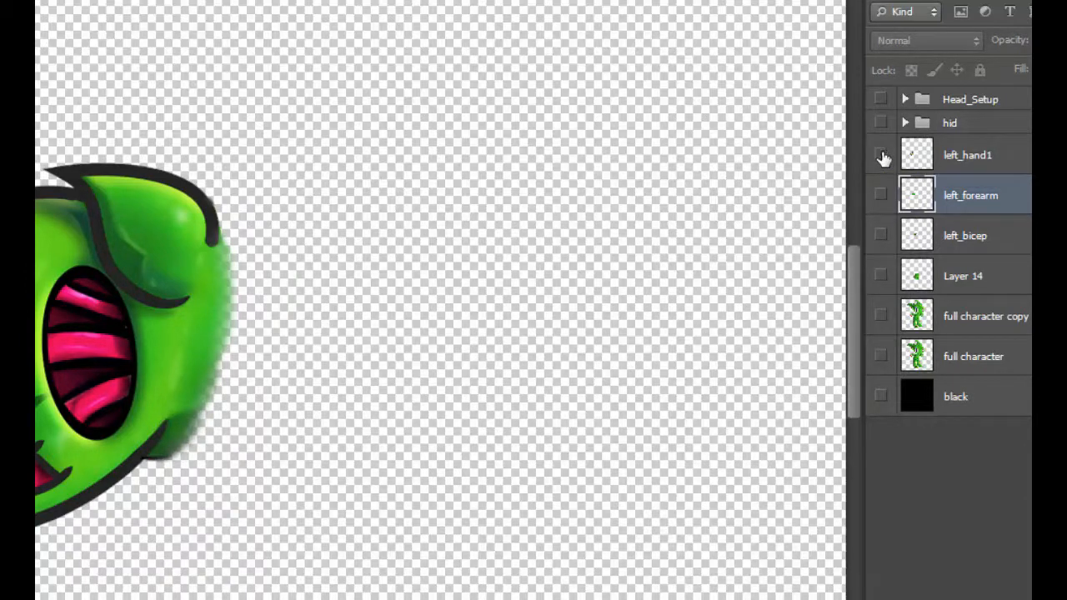
left_click(881, 157)
left_click(881, 156)
left_click(879, 197)
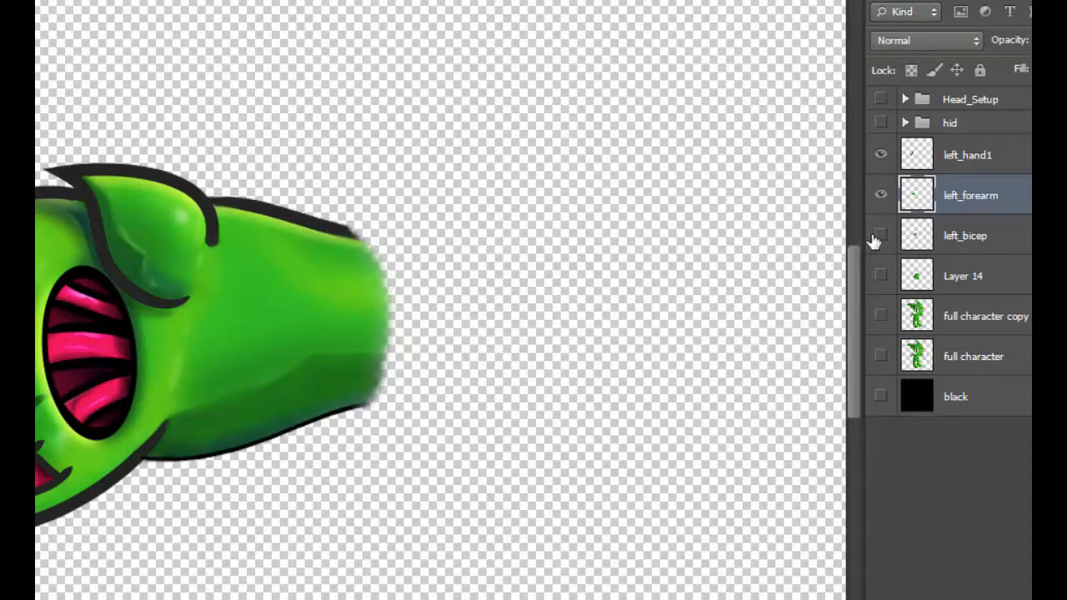